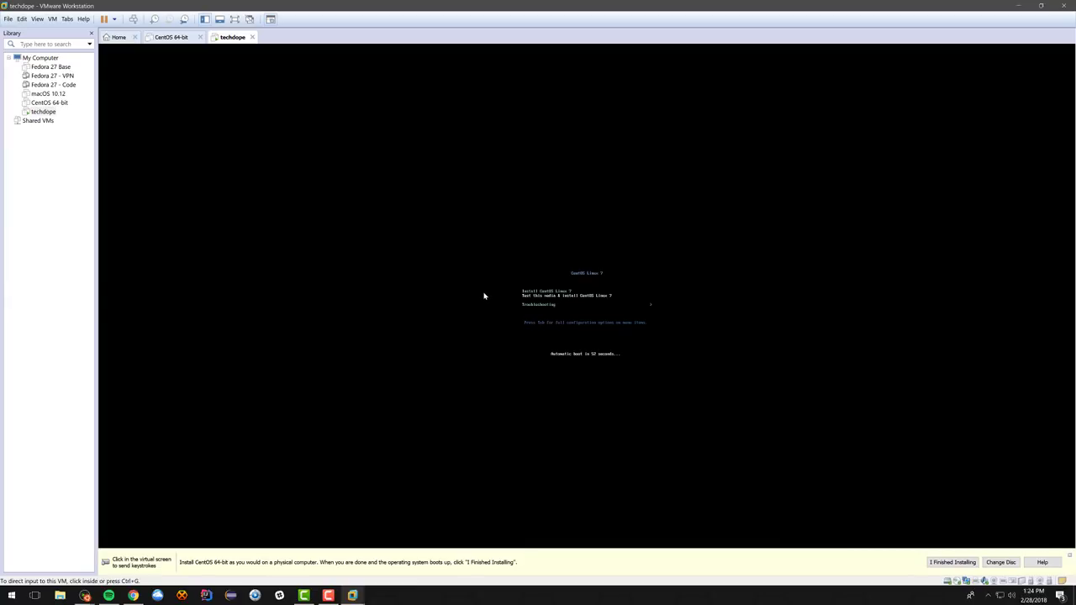
Step: Select Install CentOS Linux 7 in the VM's boot menu and start the installer
{"action": "left_click", "coordinate": [625, 354]}
{"action": "key", "text": "Up"}
{"action": "key", "text": "Return"}
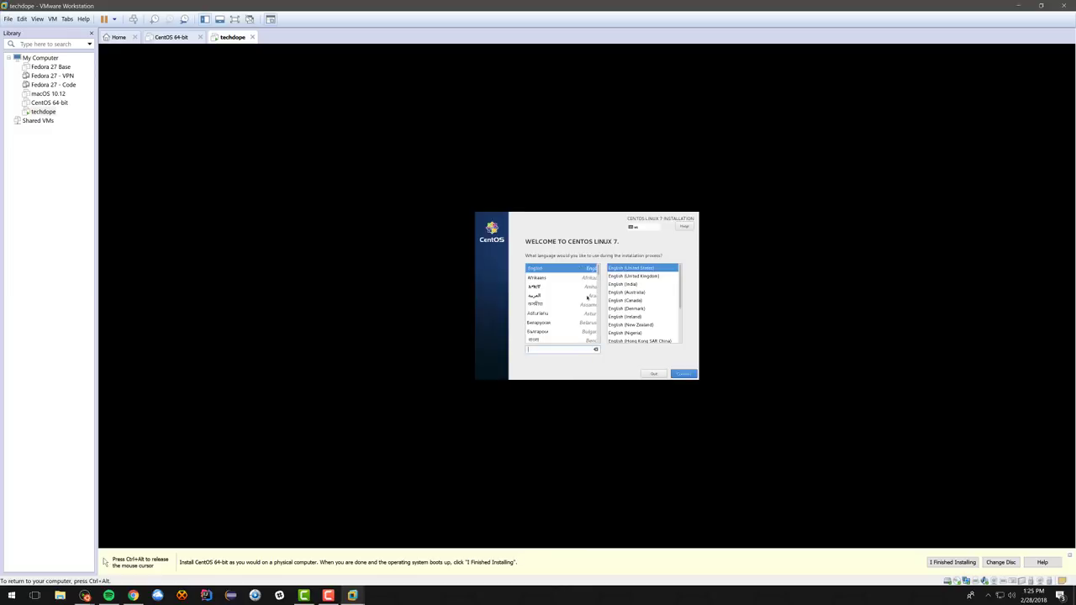
Step: Keep English and select the 100 GiB disk as the installation destination
{"action": "left_click", "coordinate": [684, 374]}
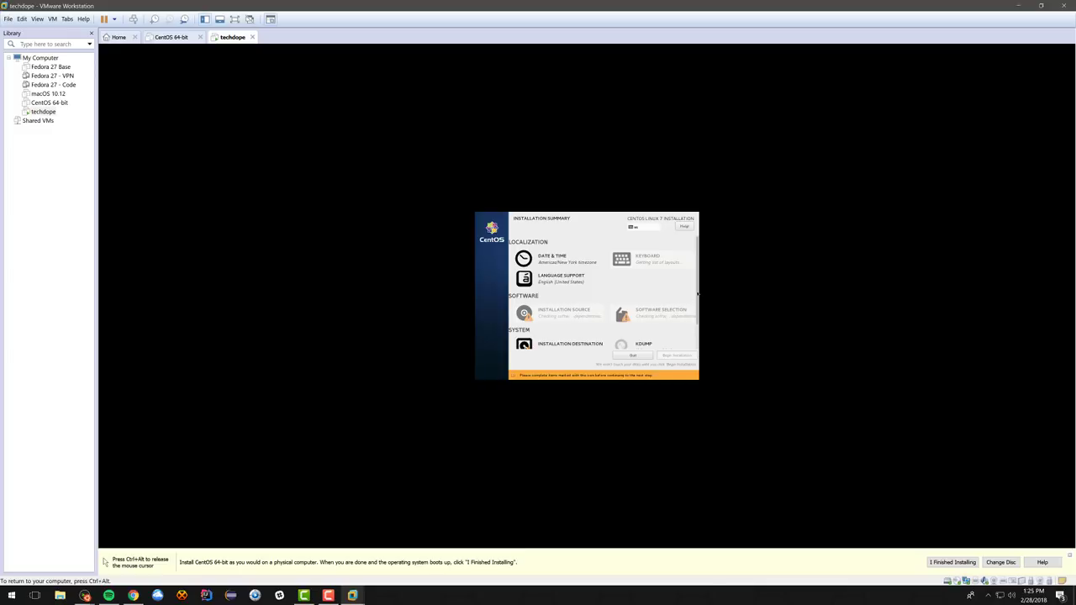
{"action": "scroll", "coordinate": [527, 341], "scroll_direction": "down", "scroll_amount": 1}
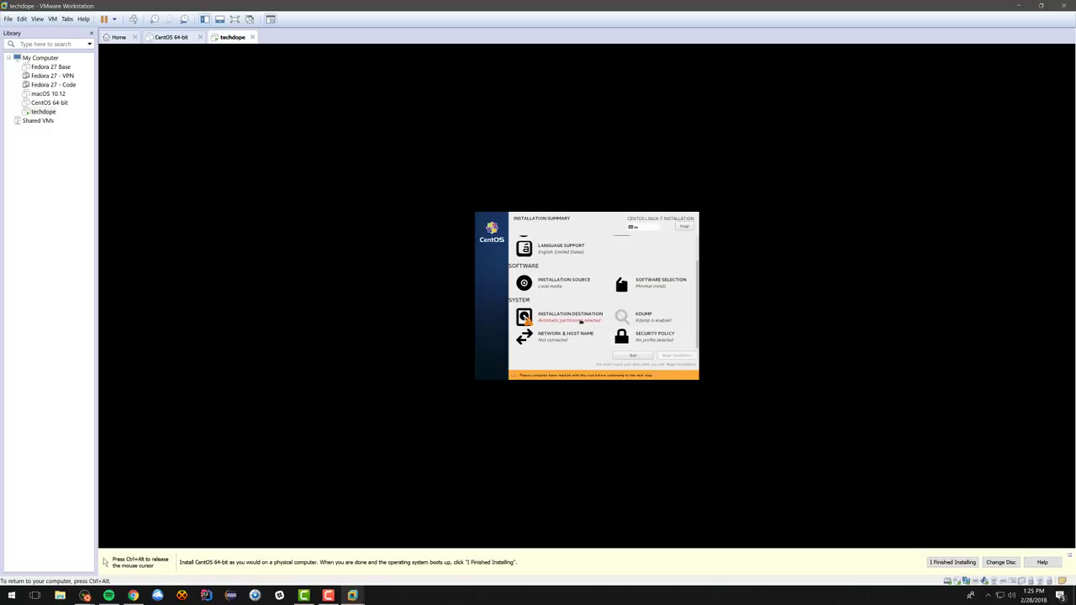
{"action": "left_click", "coordinate": [568, 317]}
{"action": "left_click", "coordinate": [512, 286]}
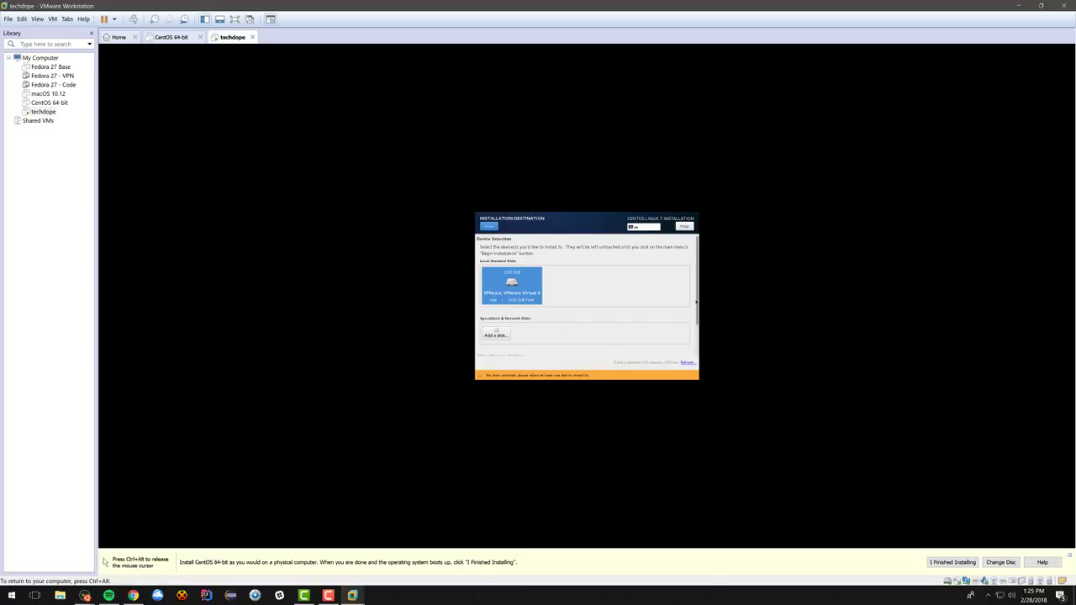
{"action": "scroll", "coordinate": [697, 300], "scroll_direction": "down", "scroll_amount": 3}
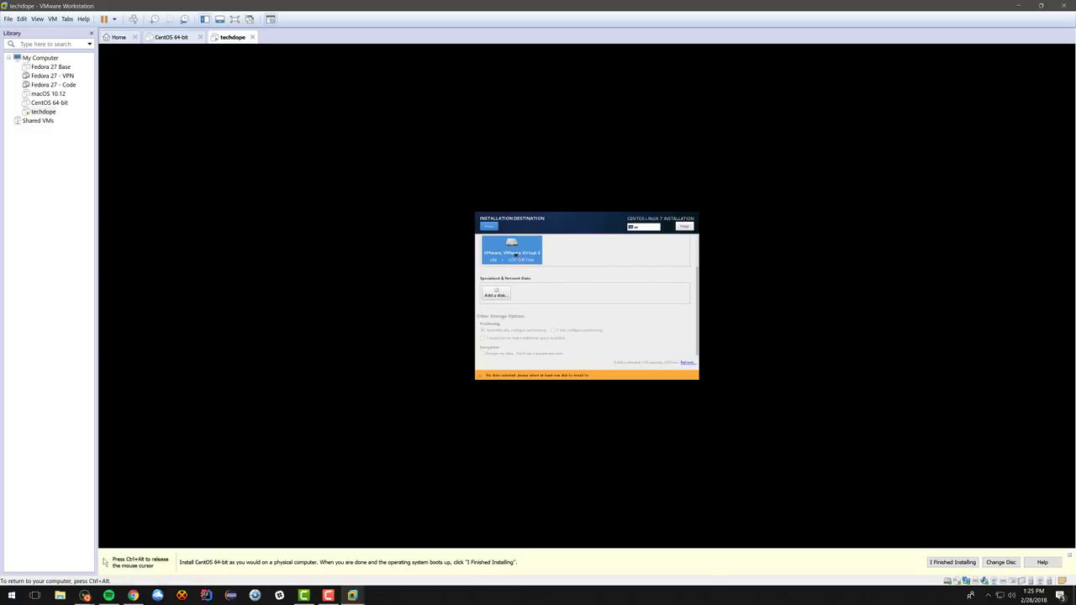
{"action": "left_click", "coordinate": [513, 252]}
Step: Choose manual partitioning and bring up the partitioning scheme list
{"action": "left_click", "coordinate": [554, 342]}
{"action": "left_click", "coordinate": [491, 227]}
{"action": "left_click", "coordinate": [528, 294]}
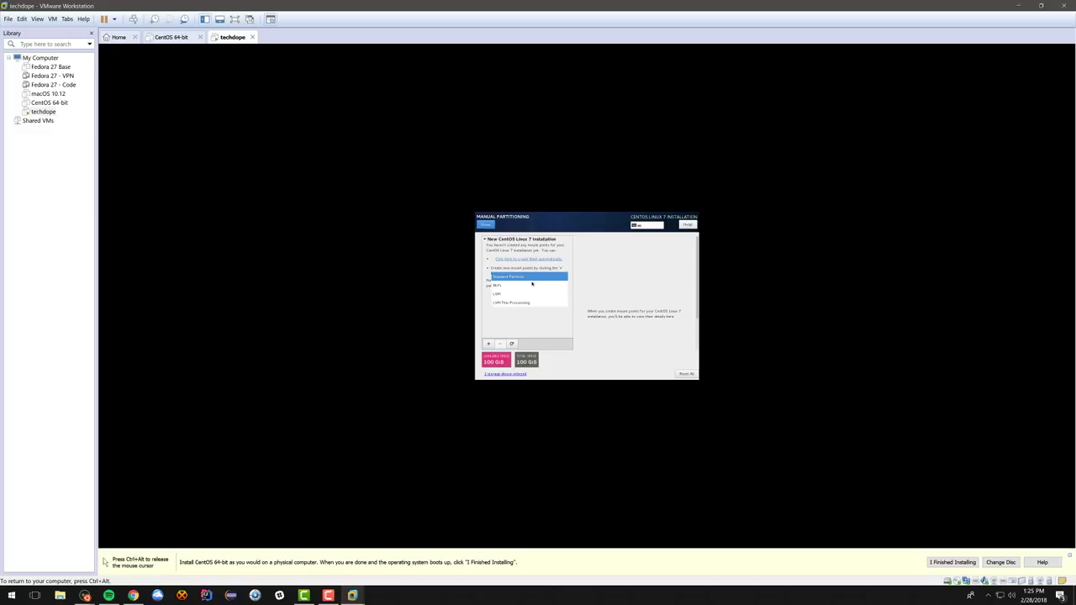
Step: Switch to Standard Partition and add an 8192 MB swap partition
{"action": "left_click", "coordinate": [533, 280]}
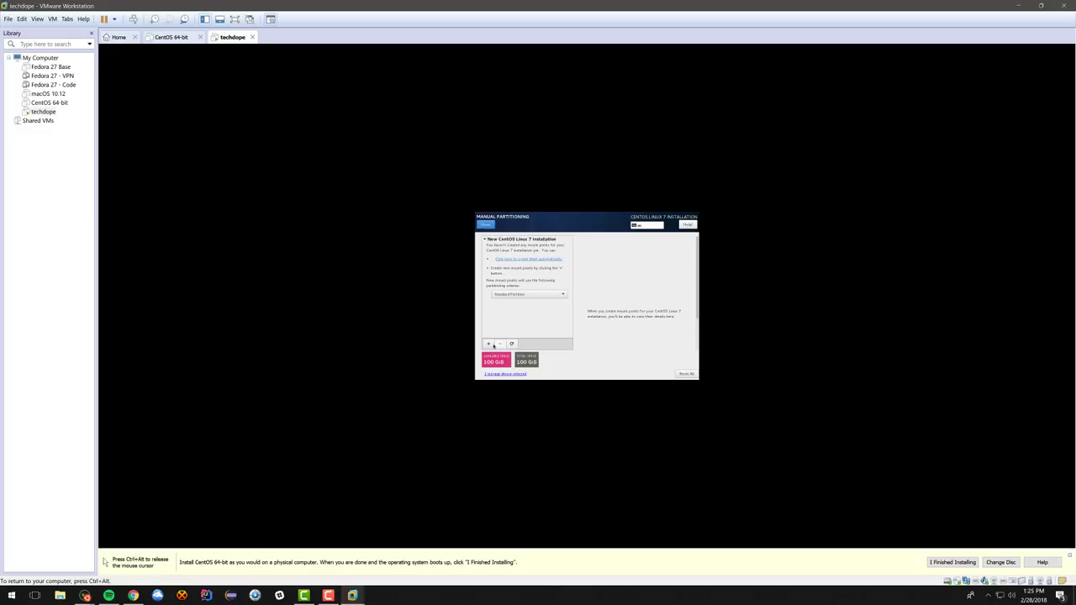
{"action": "left_click", "coordinate": [489, 343]}
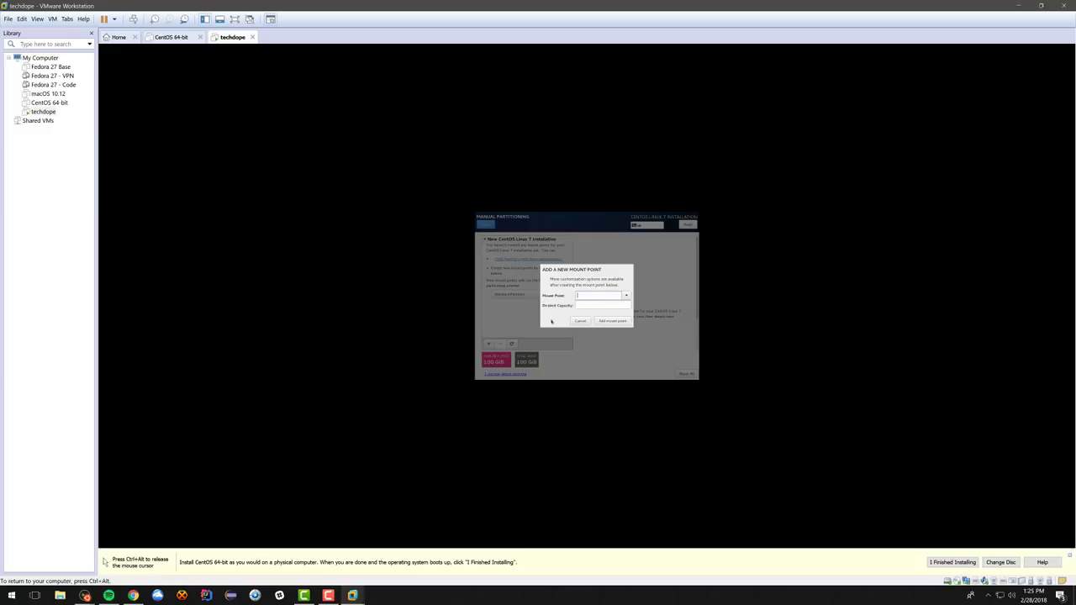
{"action": "left_click", "coordinate": [625, 295]}
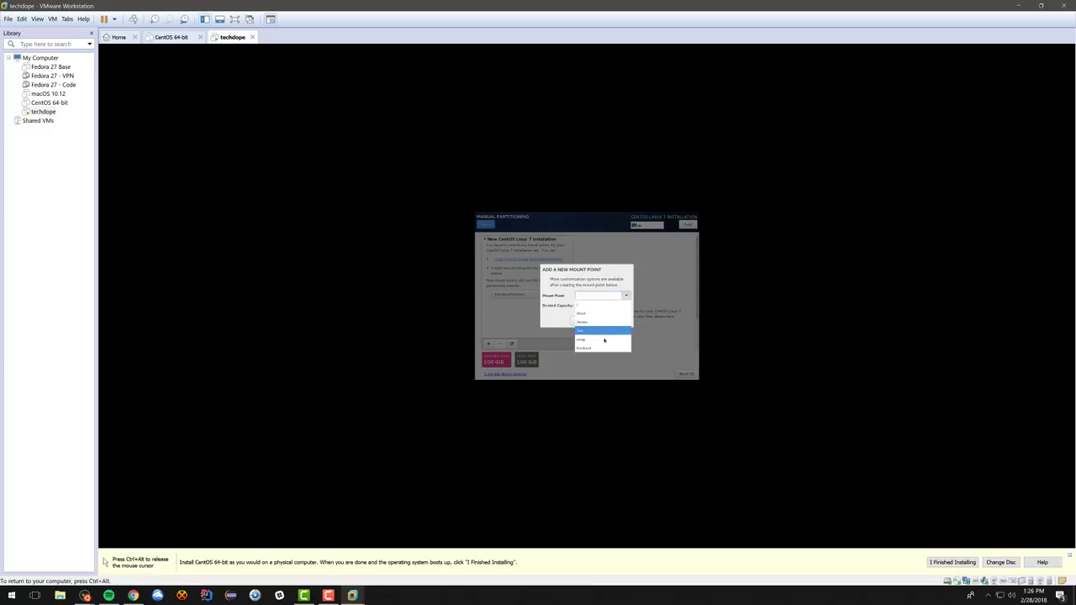
{"action": "left_click", "coordinate": [601, 339]}
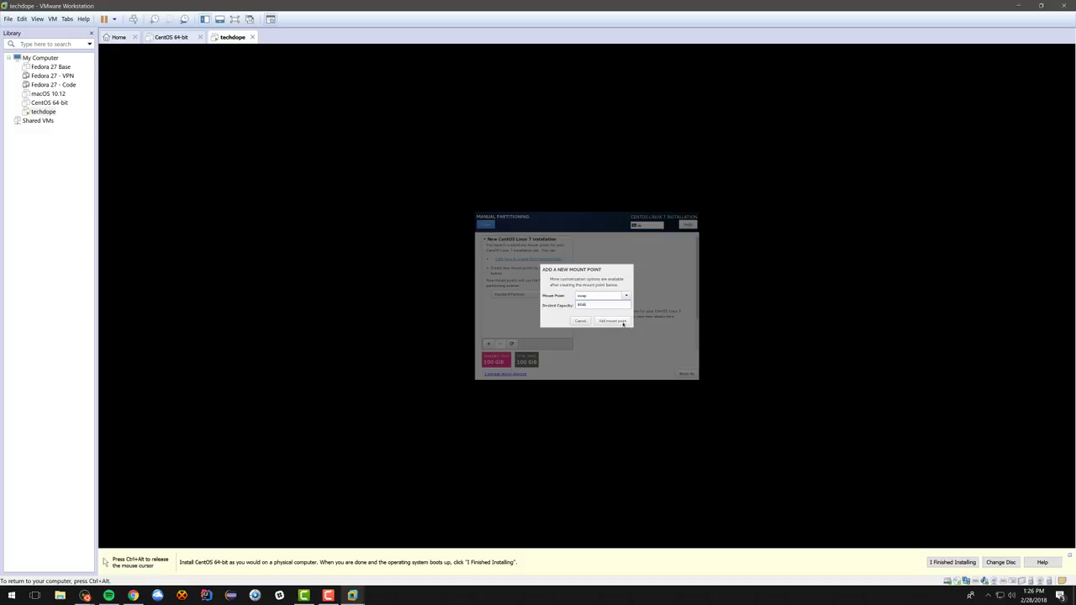
{"action": "left_click", "coordinate": [621, 321]}
Step: Add a / partition with capacity 4 and accept the partitioning changes
{"action": "left_click", "coordinate": [488, 344]}
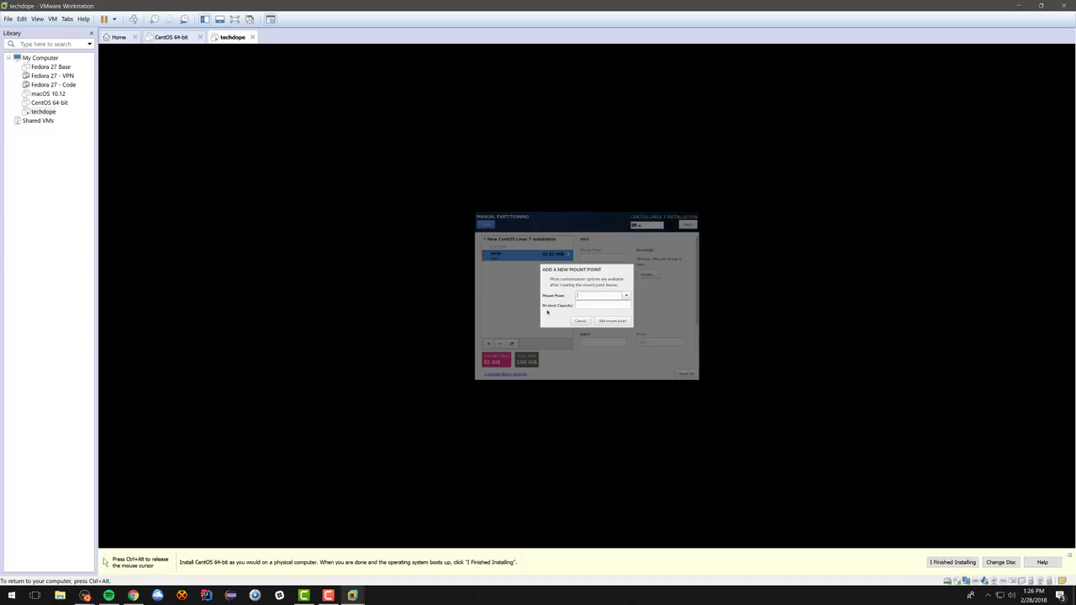
{"action": "left_click", "coordinate": [626, 296]}
{"action": "left_click", "coordinate": [602, 303]}
{"action": "type", "text": "4"}
{"action": "left_click", "coordinate": [604, 318]}
{"action": "left_click", "coordinate": [486, 225]}
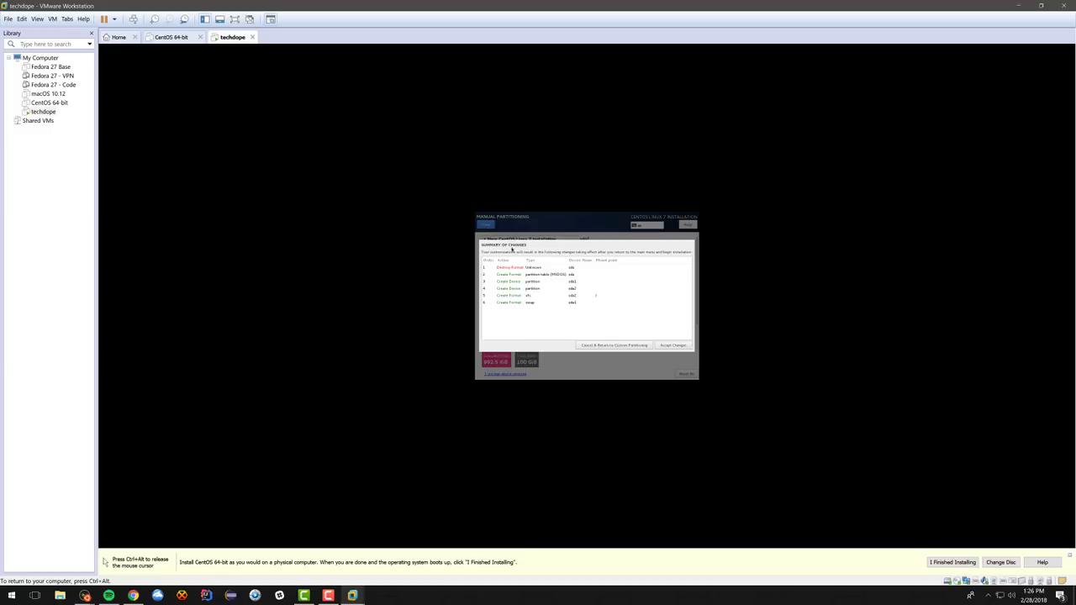
{"action": "left_click", "coordinate": [672, 346]}
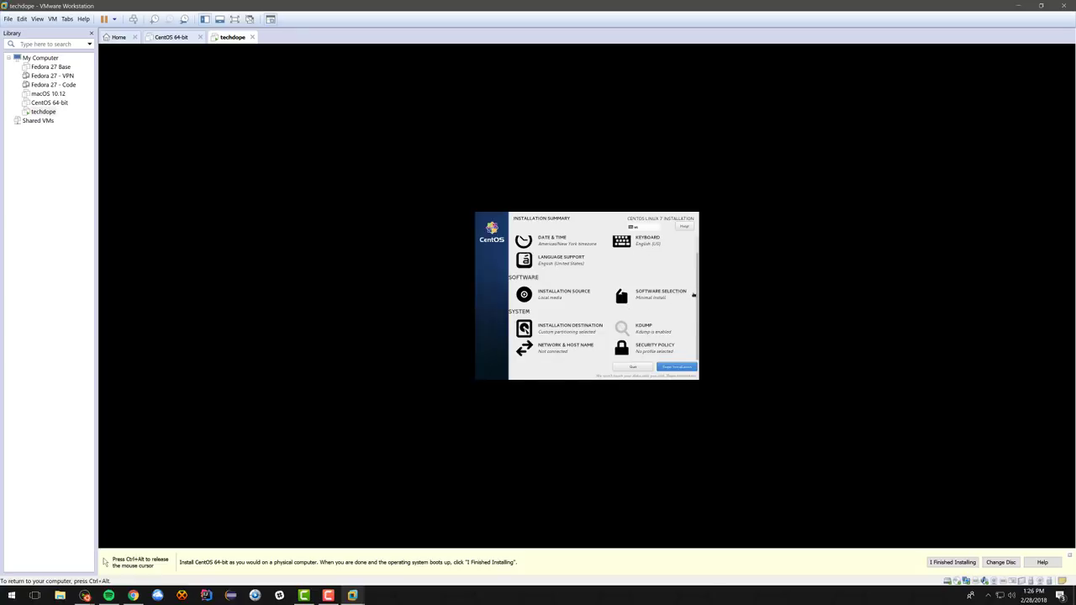
Step: Switch the ens33 Ethernet connection on, then begin the CentOS installation
{"action": "scroll", "coordinate": [691, 283], "scroll_direction": "up", "scroll_amount": 1}
{"action": "scroll", "coordinate": [692, 283], "scroll_direction": "down", "scroll_amount": 1}
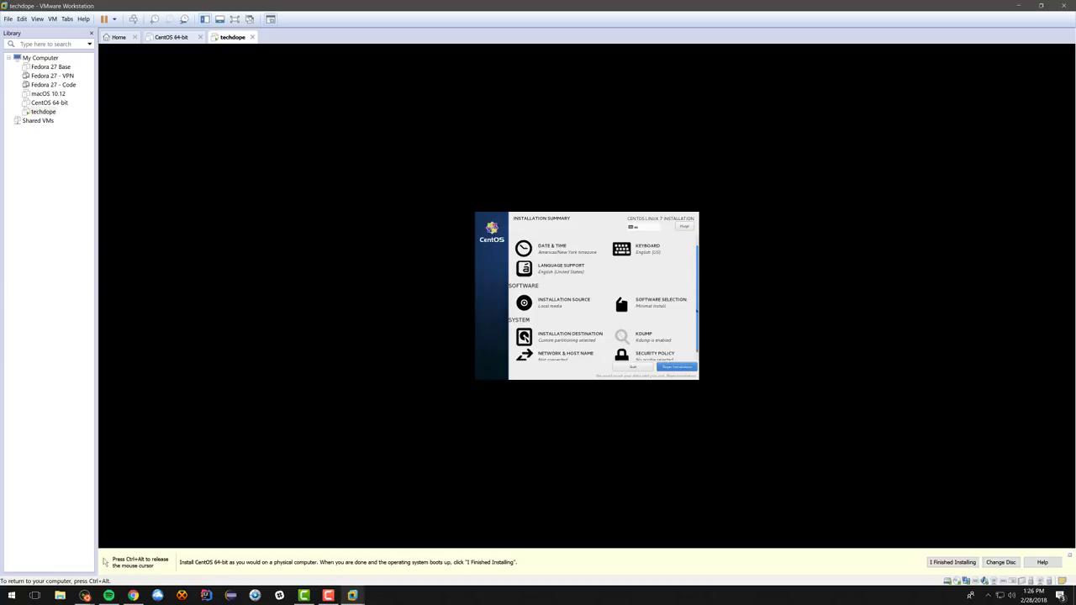
{"action": "left_click", "coordinate": [558, 350]}
{"action": "left_click", "coordinate": [670, 246]}
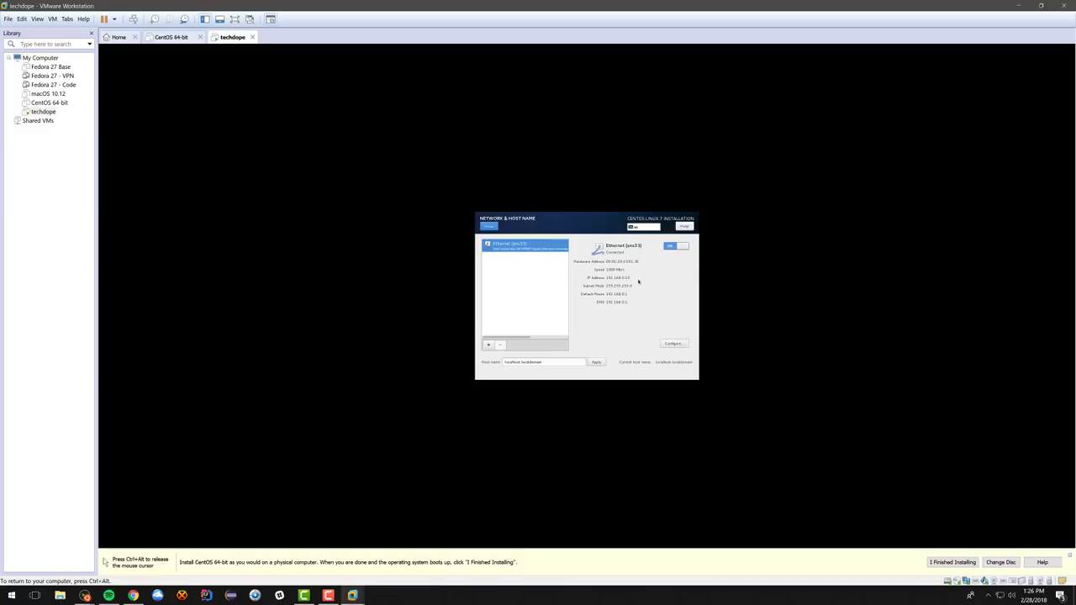
{"action": "left_click", "coordinate": [488, 226]}
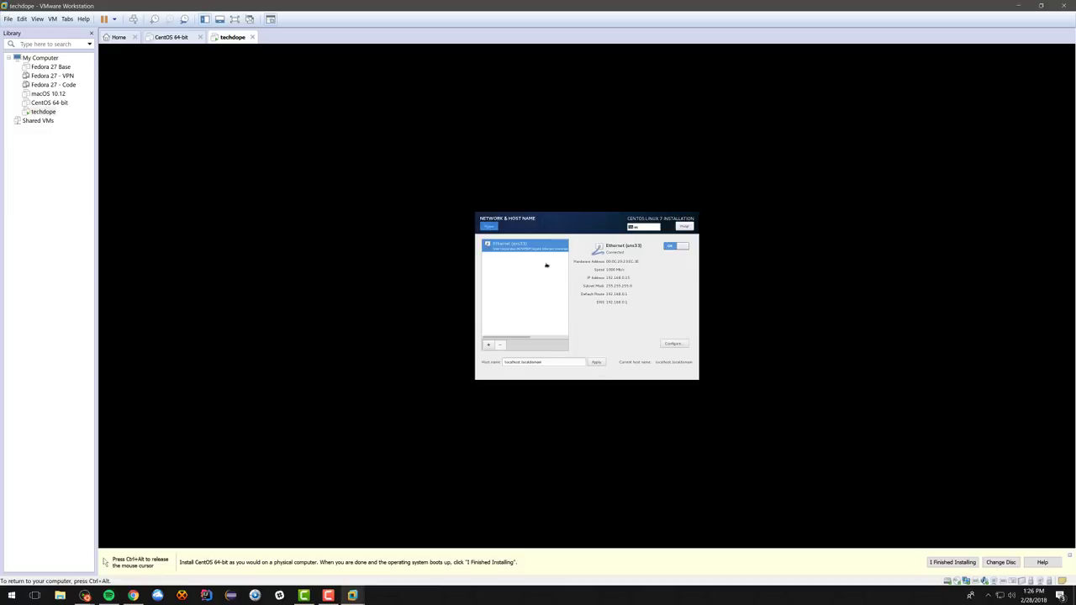
{"action": "left_click", "coordinate": [677, 366]}
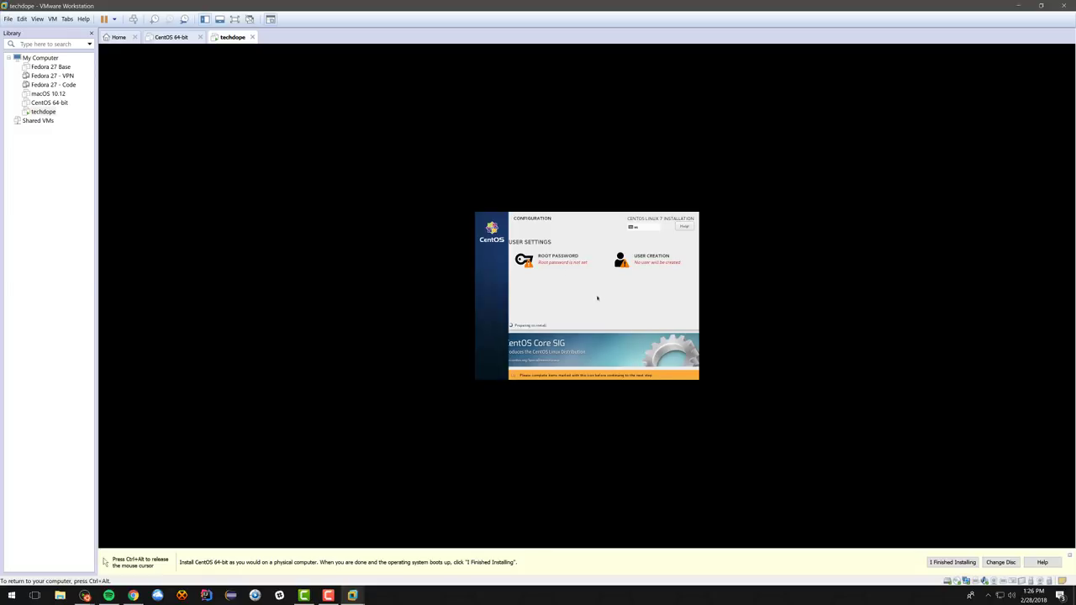
Step: Set and confirm the root password, accepting it despite the weak-password warning
{"action": "left_click", "coordinate": [551, 261]}
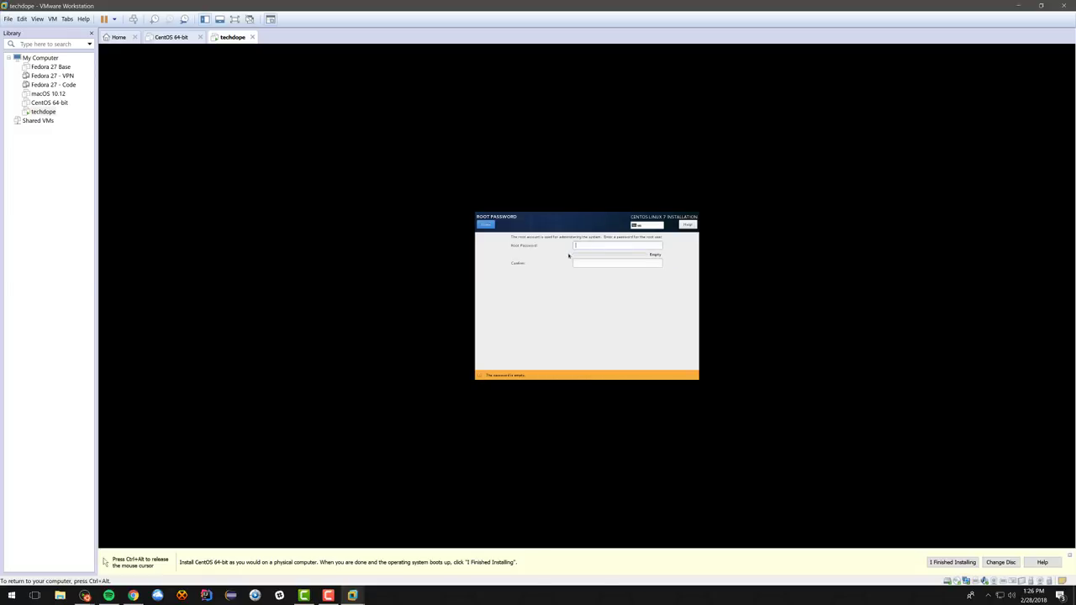
{"action": "type", "text": "**********"}
{"action": "key", "text": "Tab"}
{"action": "type", "text": "**********"}
{"action": "left_click", "coordinate": [496, 227]}
{"action": "left_click", "coordinate": [495, 227]}
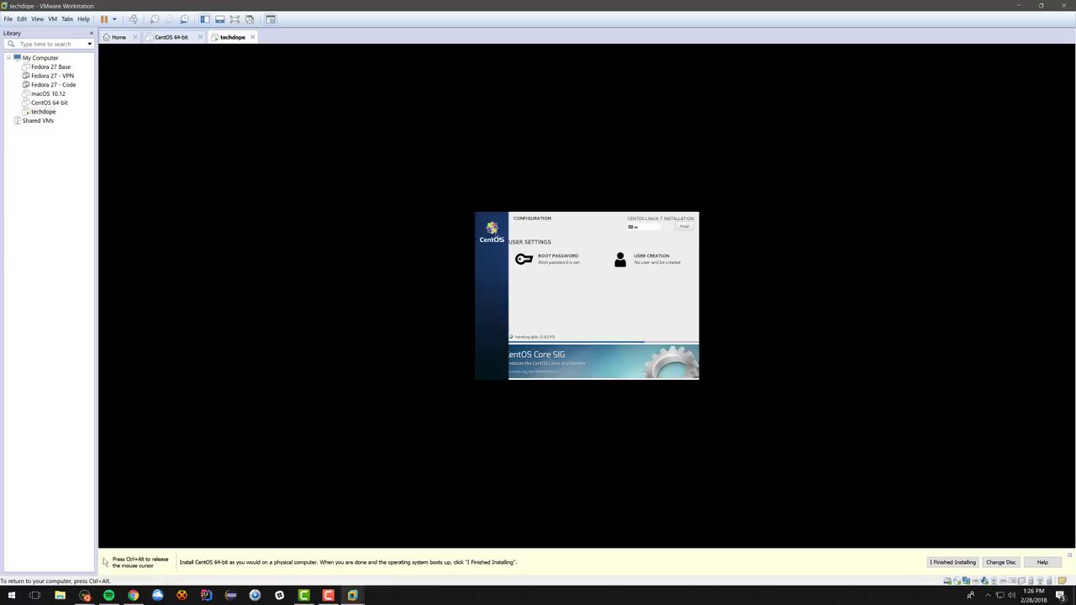
Step: Create an administrator user named techdope with its password
{"action": "left_click", "coordinate": [646, 262]}
{"action": "key", "text": "Tab"}
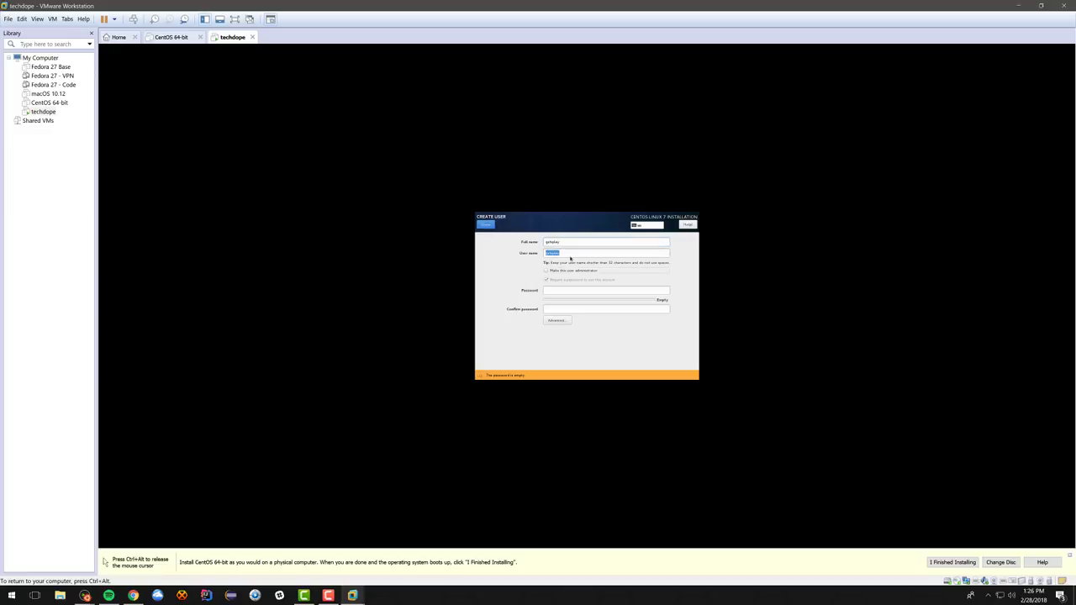
{"action": "key", "text": "Tab"}
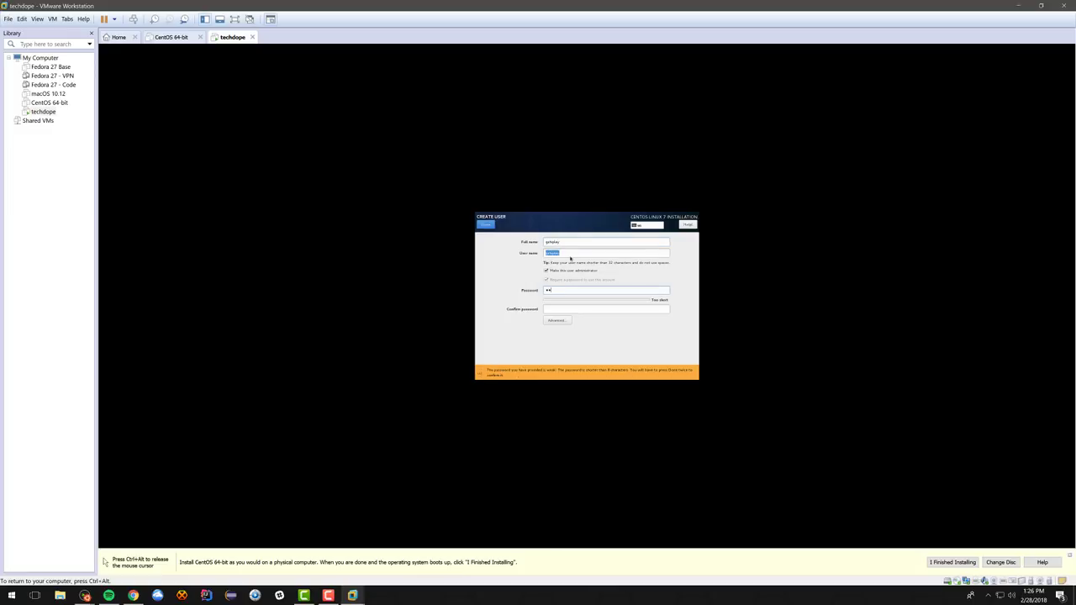
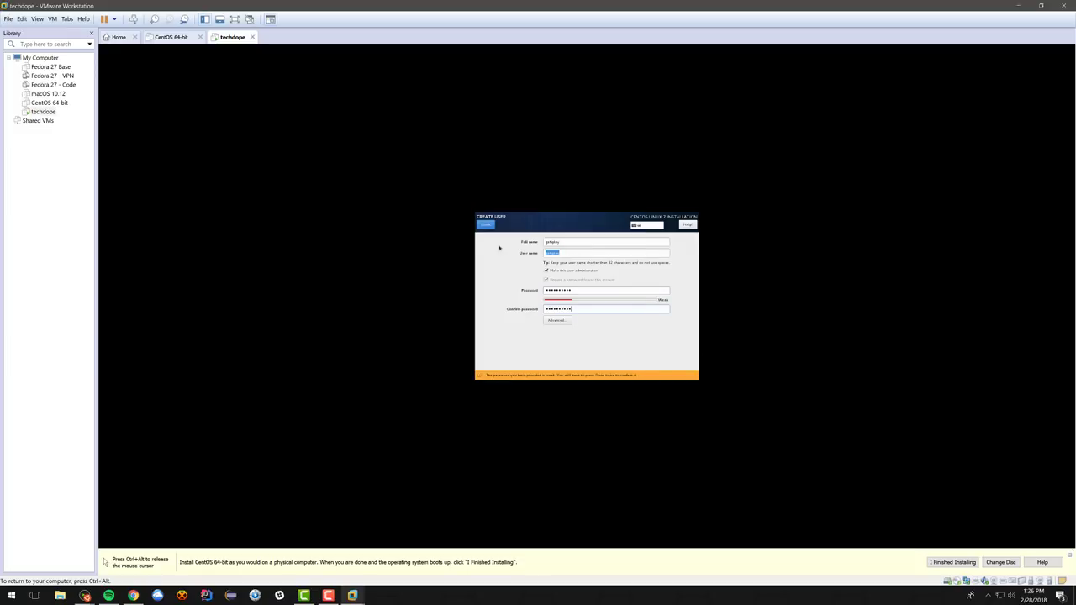
{"action": "key", "text": "Return"}
{"action": "left_click", "coordinate": [491, 227]}
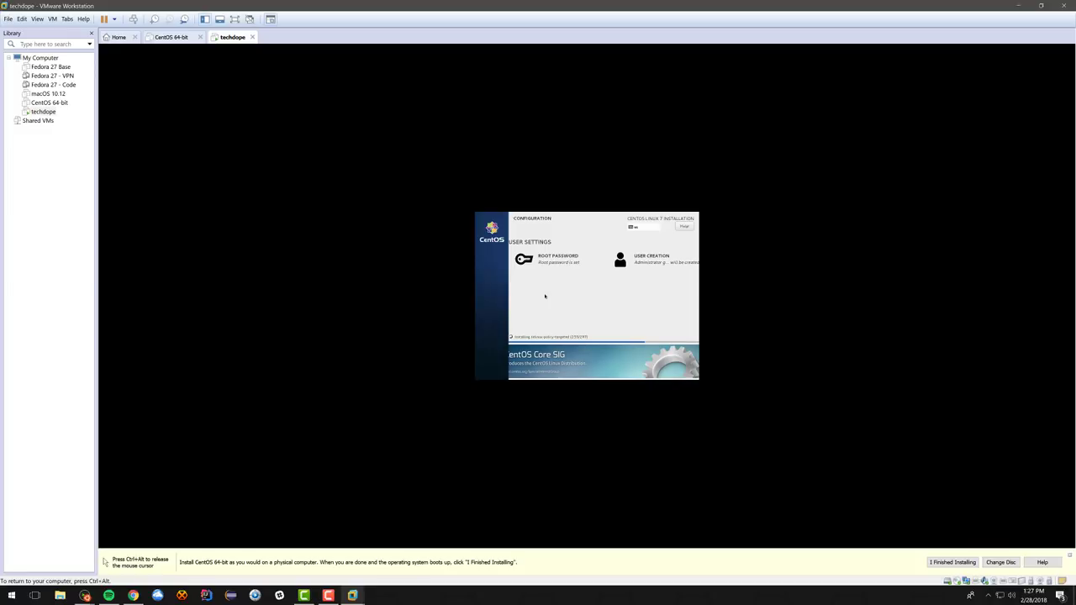
Step: Release VM input, toggle full screen on and off, and wait for installation to complete
{"action": "key", "text": "ctrl+alt"}
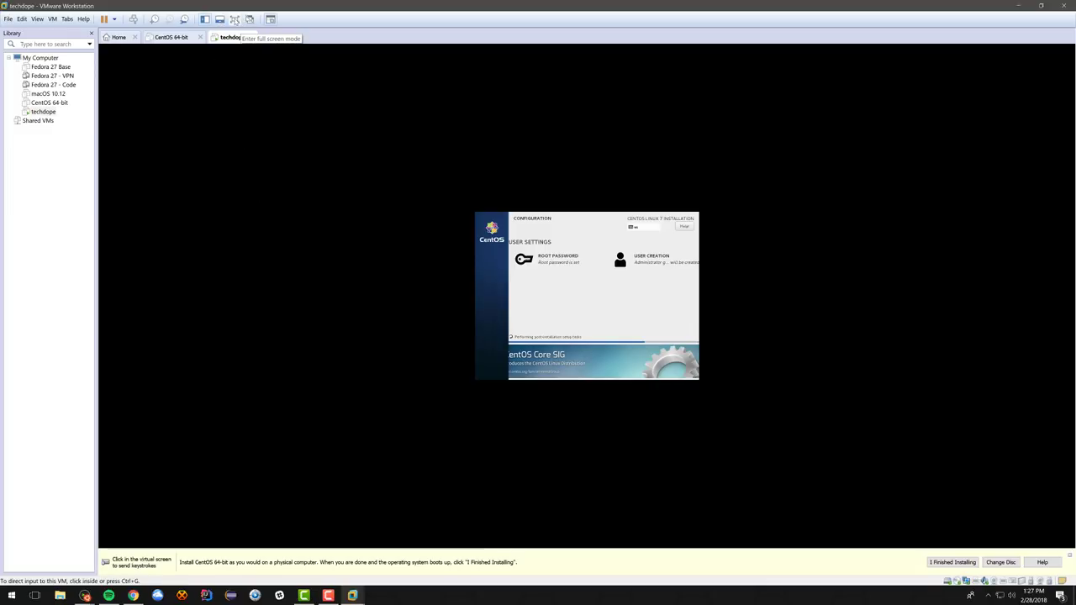
{"action": "left_click", "coordinate": [236, 20]}
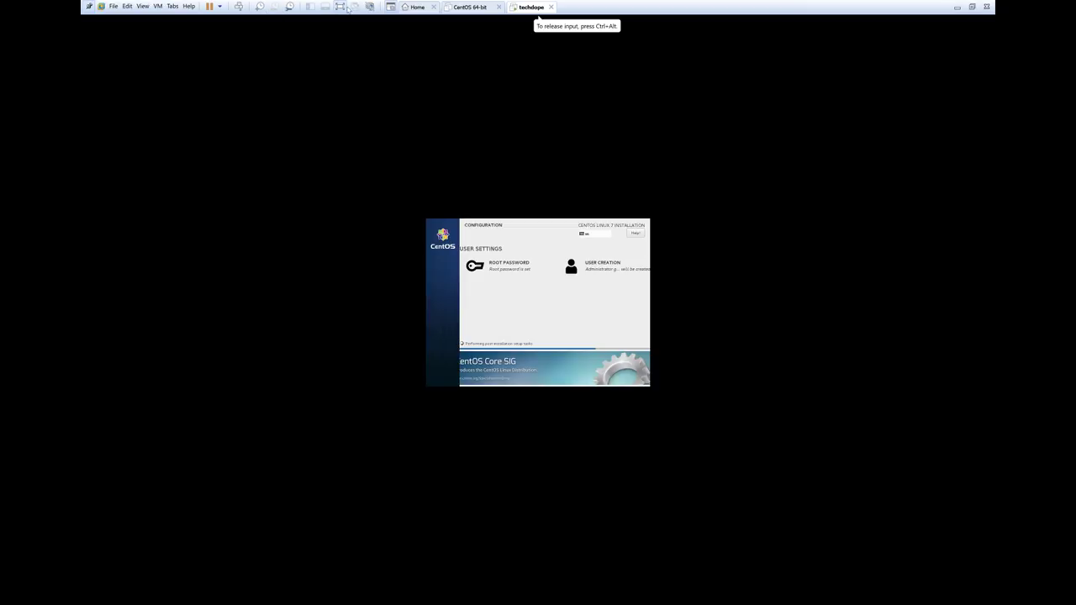
{"action": "key", "text": "ctrl+alt+Return"}
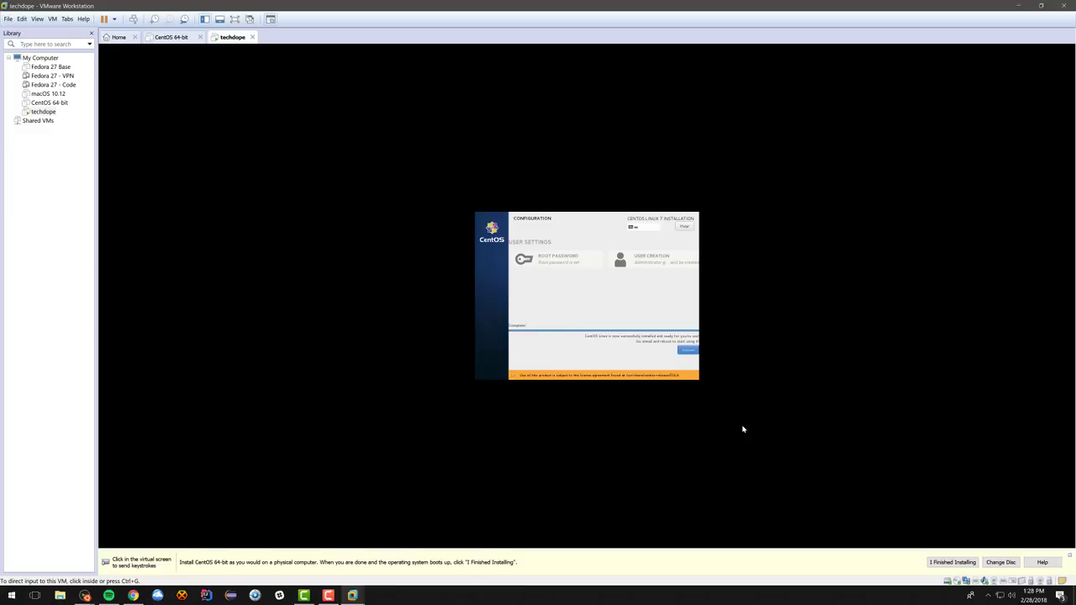
Step: Mark installation finished, reboot the VM, and boot the default CentOS entry
{"action": "left_click", "coordinate": [952, 562]}
{"action": "left_click", "coordinate": [666, 385]}
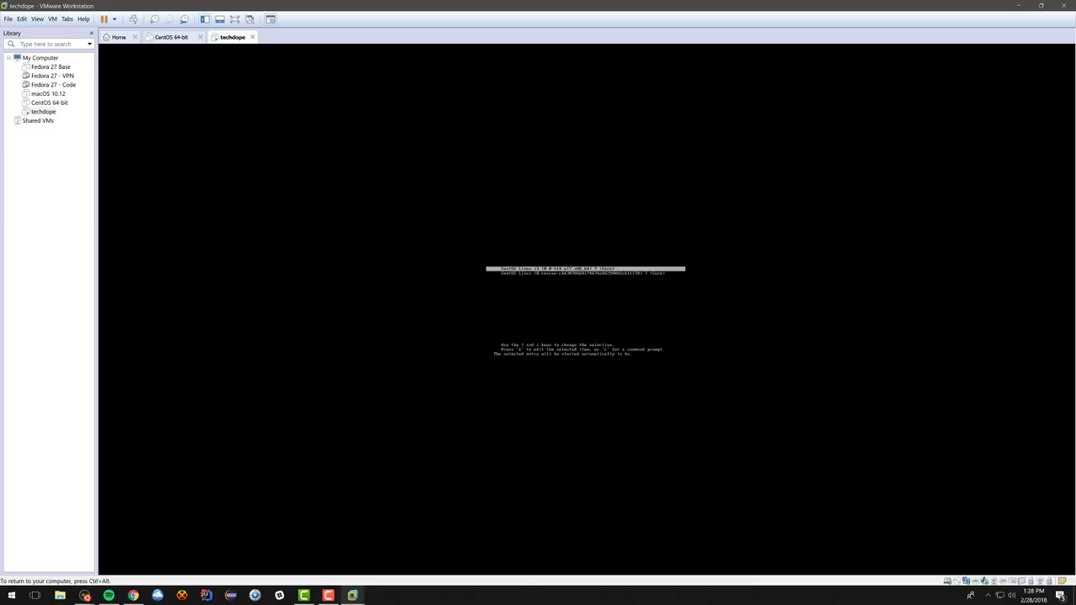
{"action": "key", "text": "Return"}
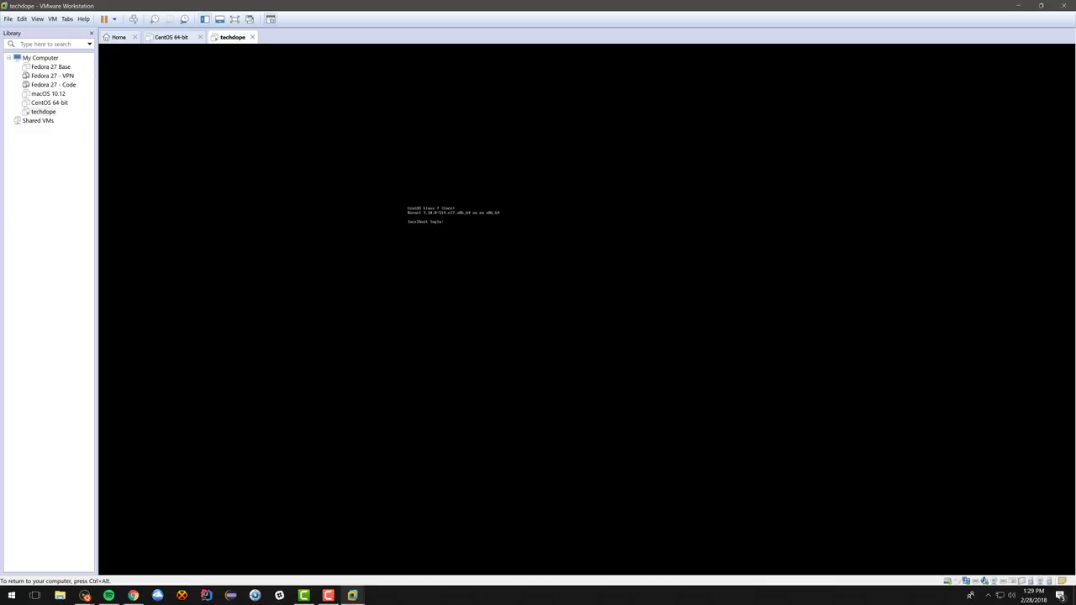
Step: Log in as root and run ip addr to list the VM's network addresses
{"action": "key", "text": "Return"}
{"action": "key", "text": "Return"}
{"action": "type", "text": "ip add"}
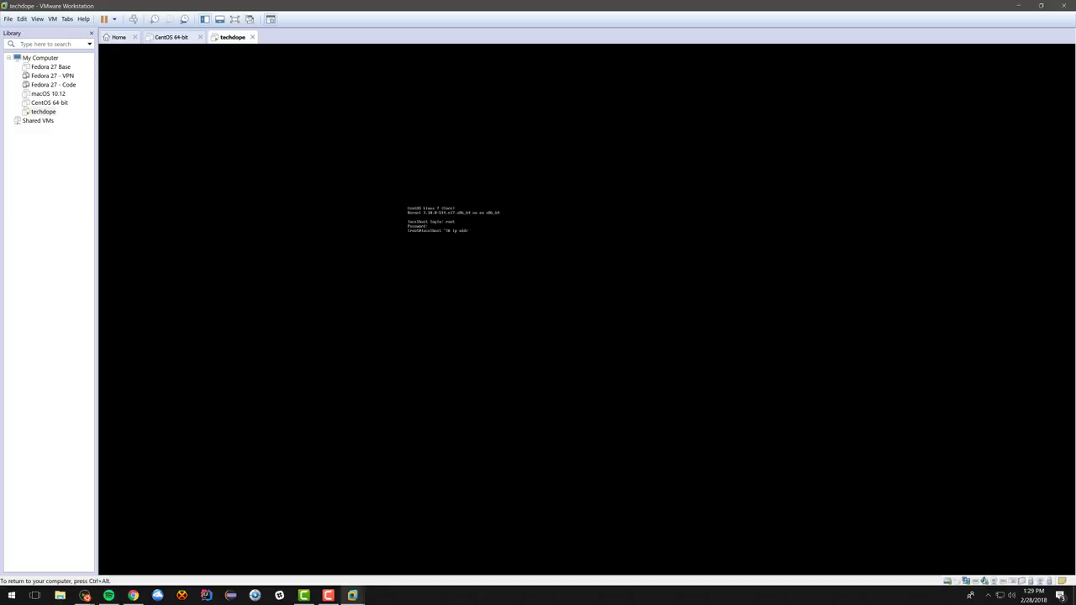
{"action": "type", "text": "r"}
{"action": "key", "text": "Return"}
Step: Release the VM and bring up a maximized cmder console on the host
{"action": "key", "text": "ctrl+alt"}
{"action": "key", "text": "ctrl+grave"}
{"action": "left_click_drag", "start_coordinate": [322, 47], "coordinate": [589, 4]}
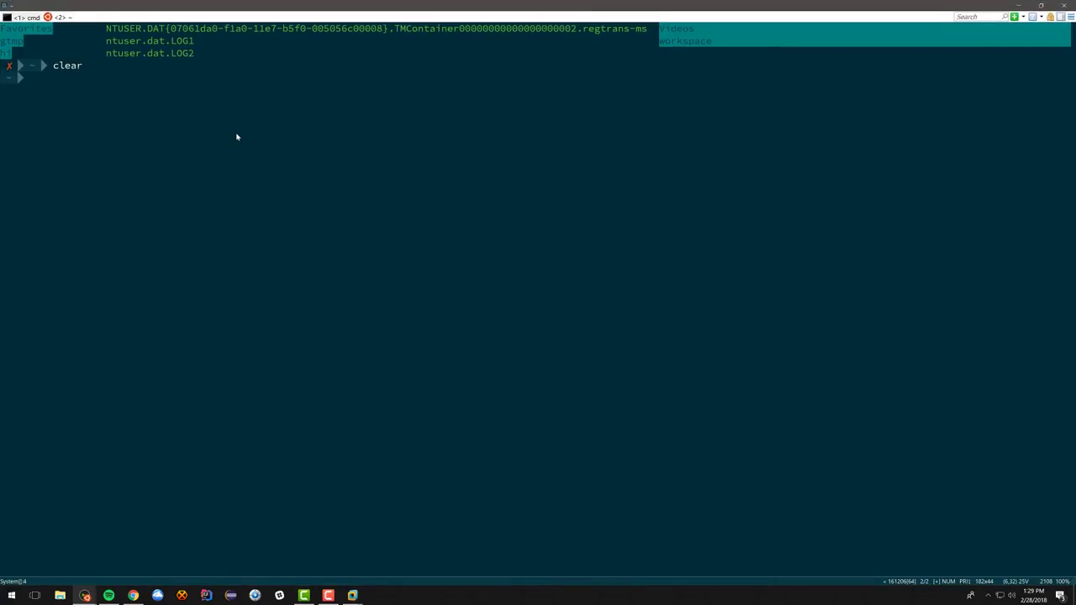
Step: Pick a larger font size in ConEmu Settings and save the settings
{"action": "key", "text": "alt+space"}
{"action": "key", "text": "Escape"}
{"action": "left_click", "coordinate": [4, 6]}
{"action": "left_click", "coordinate": [23, 34]}
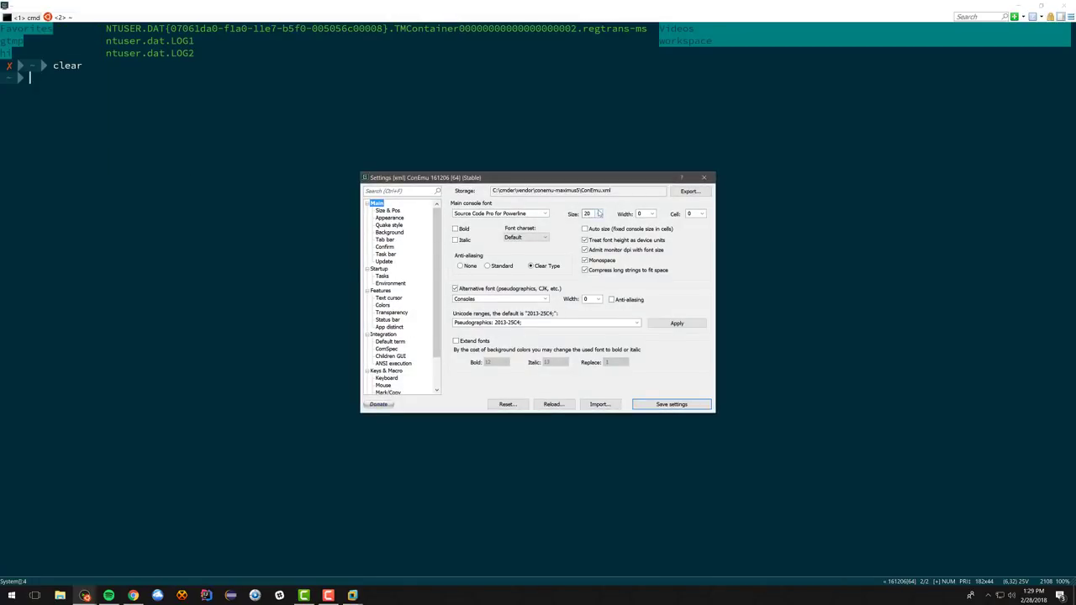
{"action": "left_click", "coordinate": [597, 214]}
{"action": "left_click", "coordinate": [593, 312]}
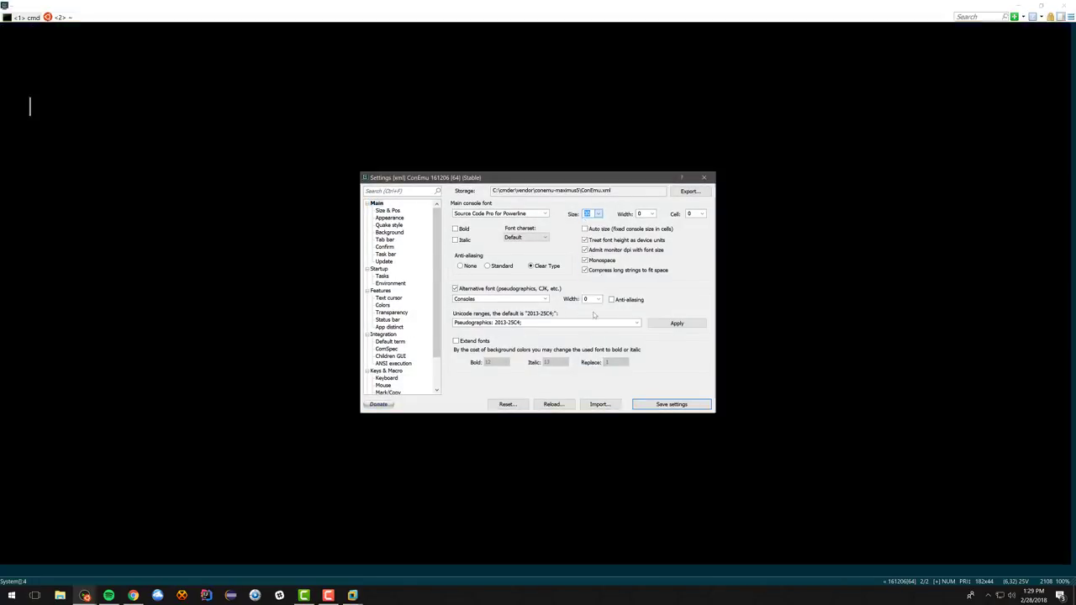
{"action": "left_click", "coordinate": [672, 404]}
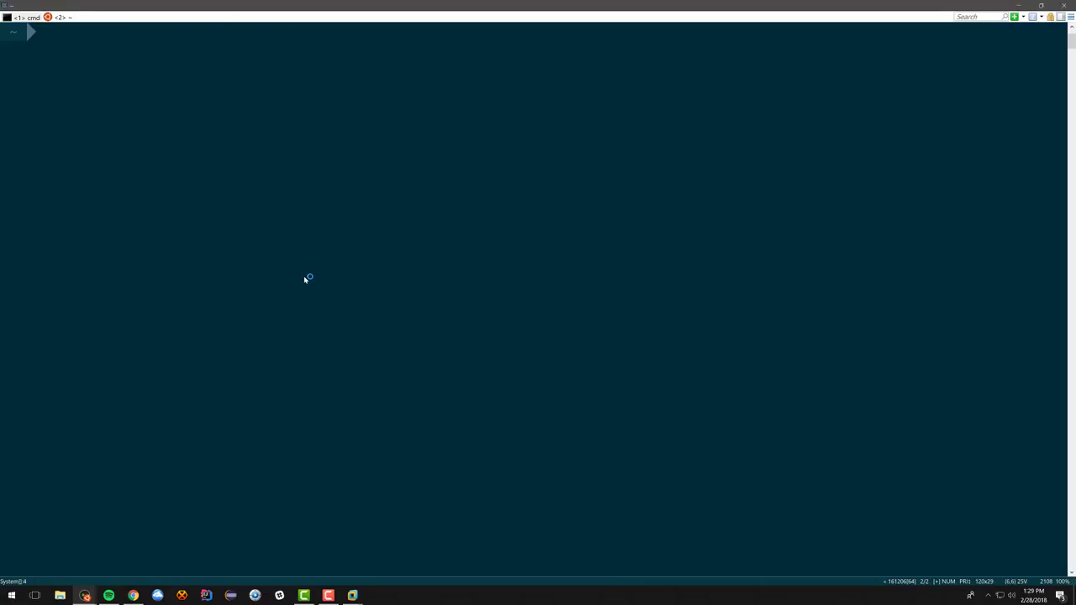
Step: SSH into 192.168.0.15 as root, accepting the host key, and run yum update
{"action": "type", "text": "ssh root"}
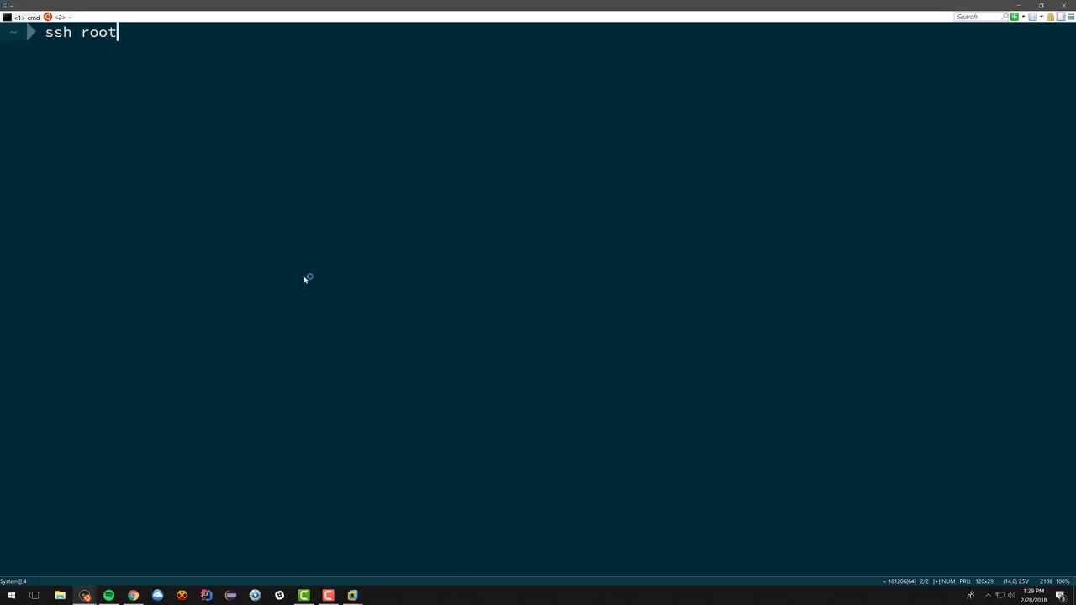
{"action": "type", "text": "@192.168.0.15"}
{"action": "key", "text": "Return"}
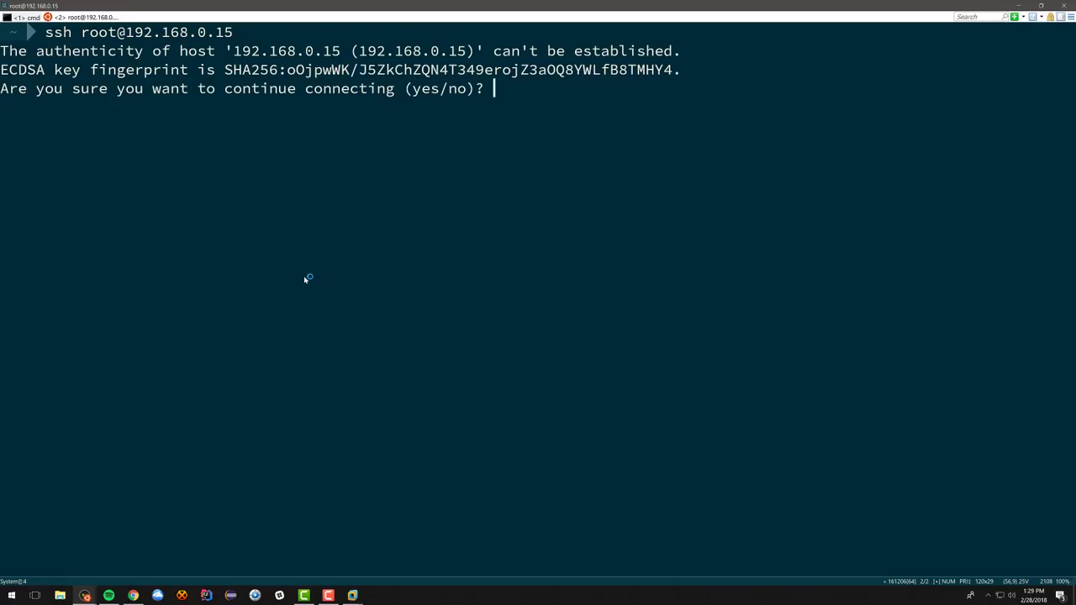
{"action": "type", "text": "yes"}
{"action": "key", "text": "Return"}
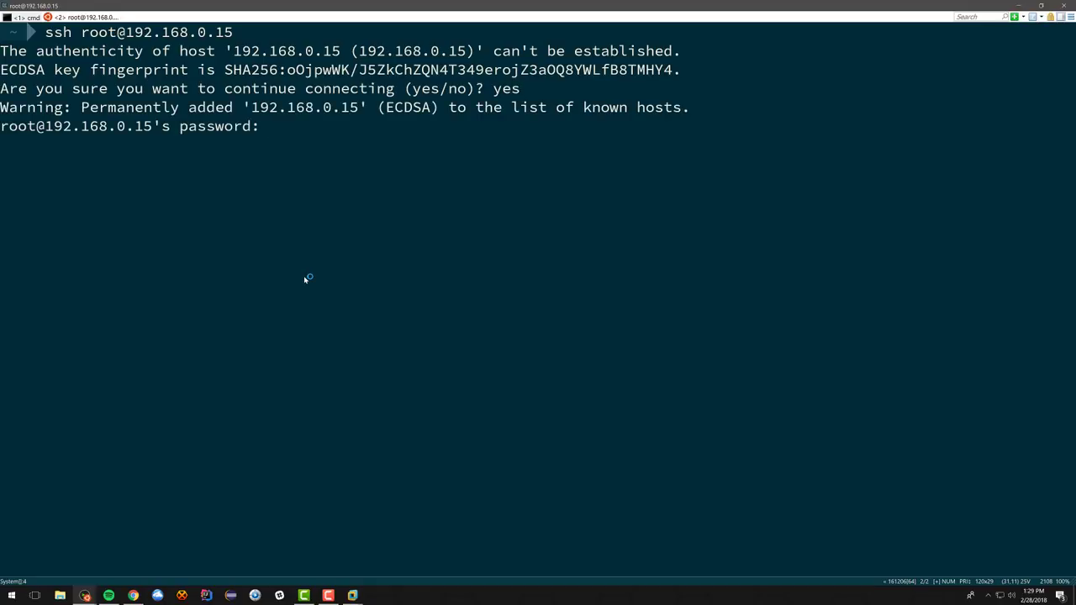
{"action": "key", "text": "Return"}
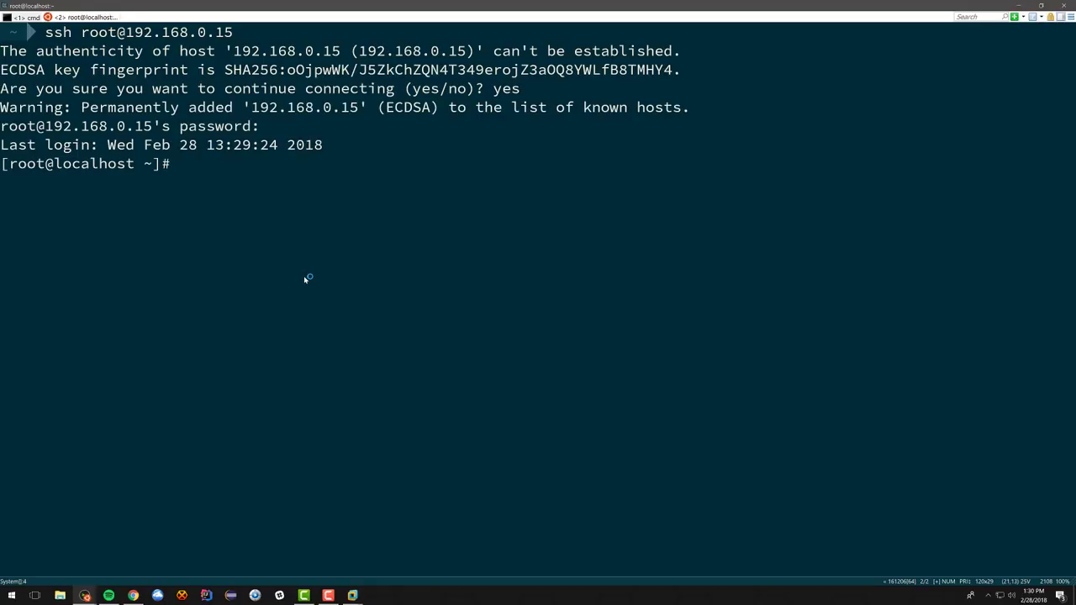
{"action": "type", "text": "yum update"}
{"action": "key", "text": "Return"}
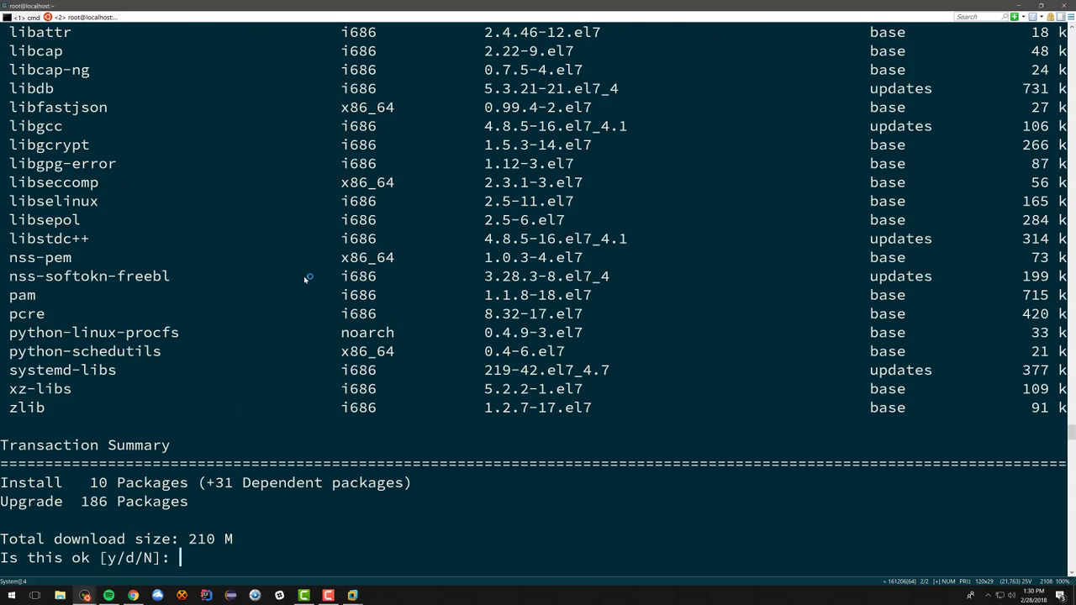
Step: Approve the yum update transaction with y so all 227 packages download
{"action": "type", "text": "y"}
{"action": "key", "text": "Return"}
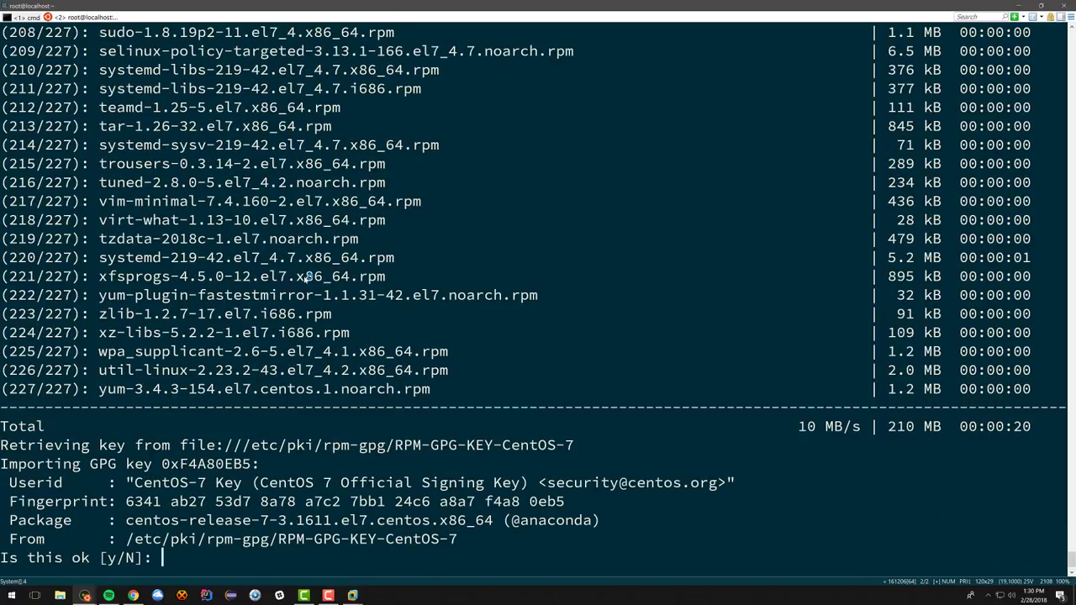
Step: Accept the CentOS 7 GPG key so yum installs the updates through all 418 steps
{"action": "key", "text": "Return"}
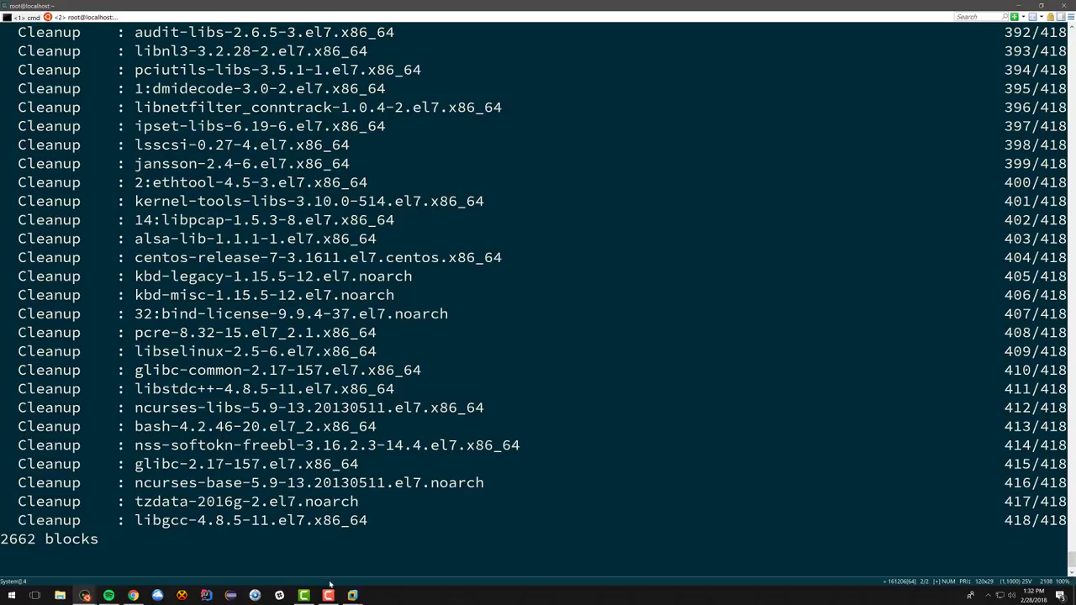
{"action": "mouse_move", "coordinate": [354, 595]}
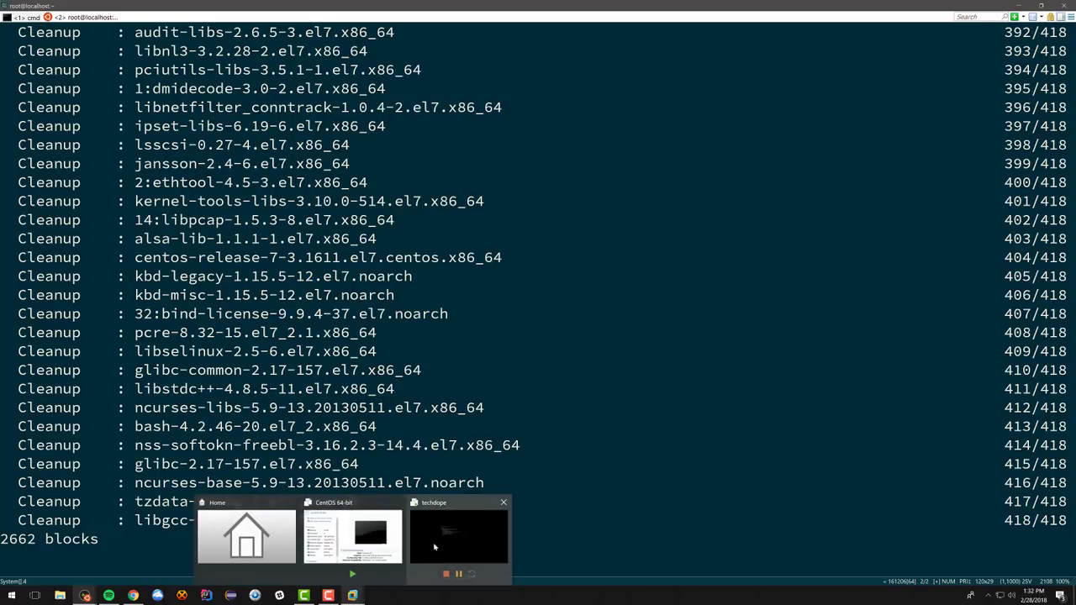
{"action": "left_click", "coordinate": [433, 542]}
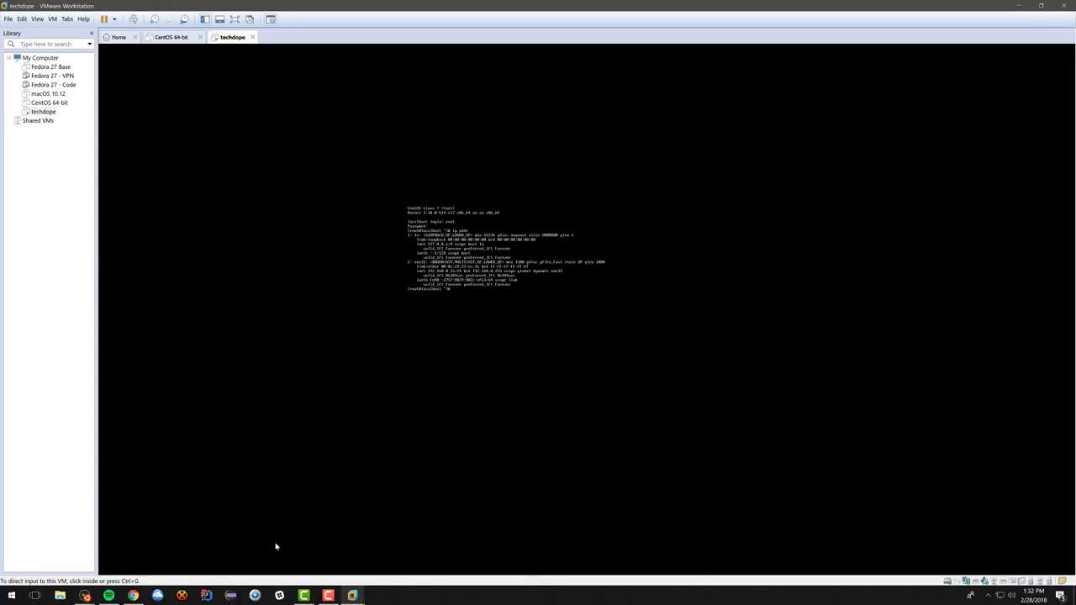
{"action": "mouse_move", "coordinate": [84, 595]}
{"action": "left_click", "coordinate": [141, 549]}
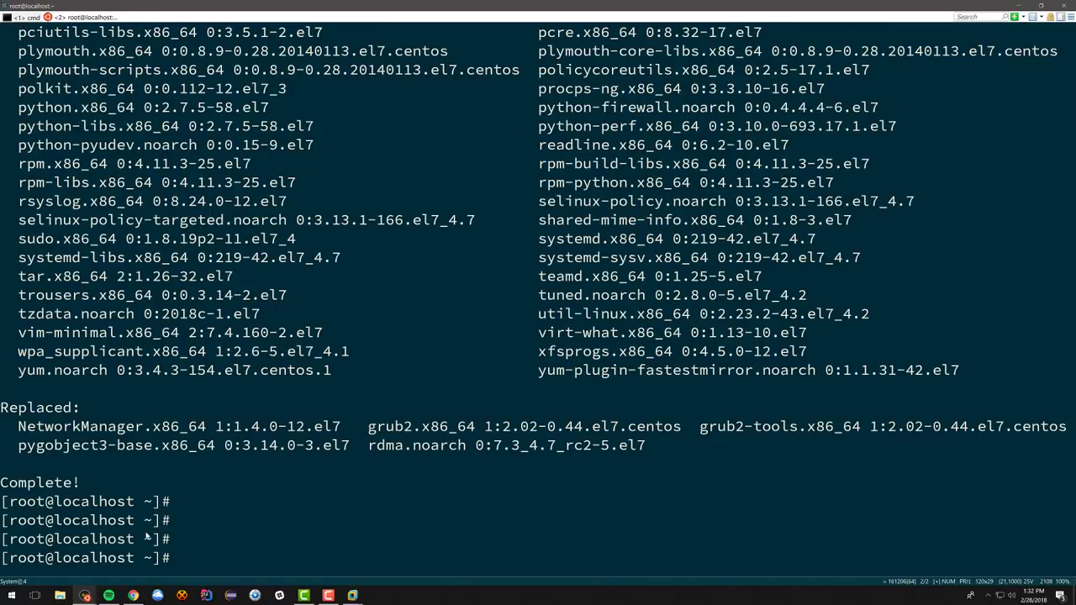
Step: Reboot the techdope server with shutdown -r now and boot its default CentOS entry
{"action": "type", "text": "shutdown -r now"}
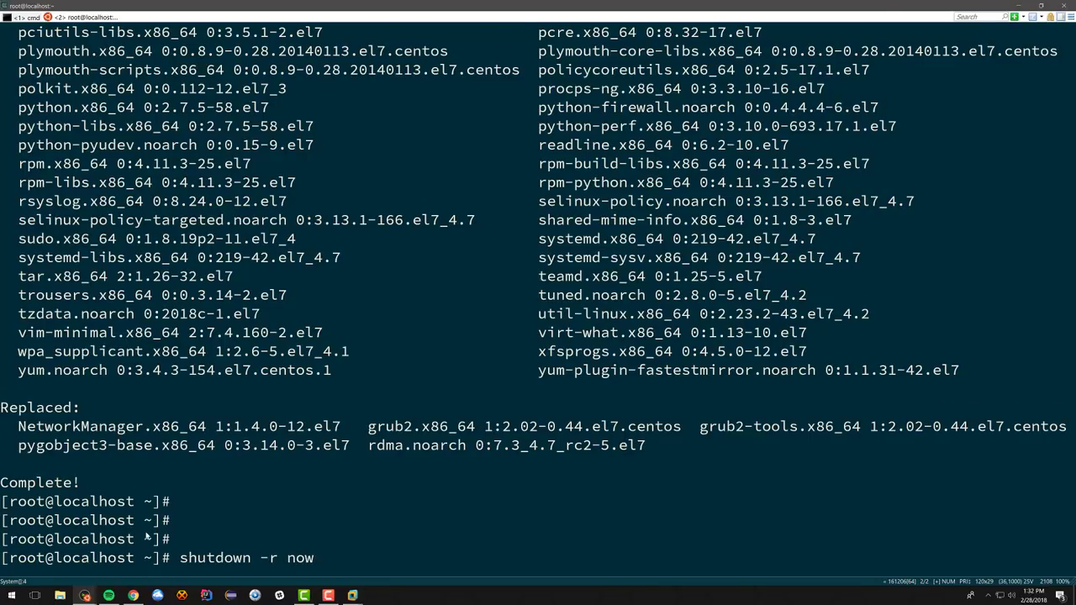
{"action": "key", "text": "Return"}
{"action": "mouse_move", "coordinate": [353, 595]}
{"action": "left_click", "coordinate": [432, 553]}
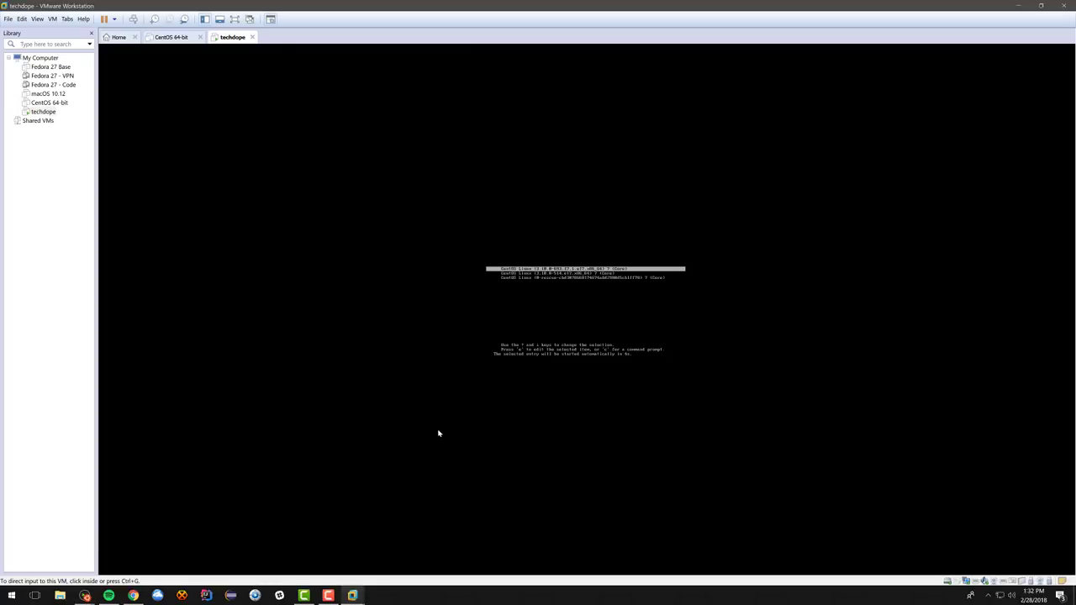
{"action": "left_click", "coordinate": [585, 319]}
{"action": "key", "text": "Return"}
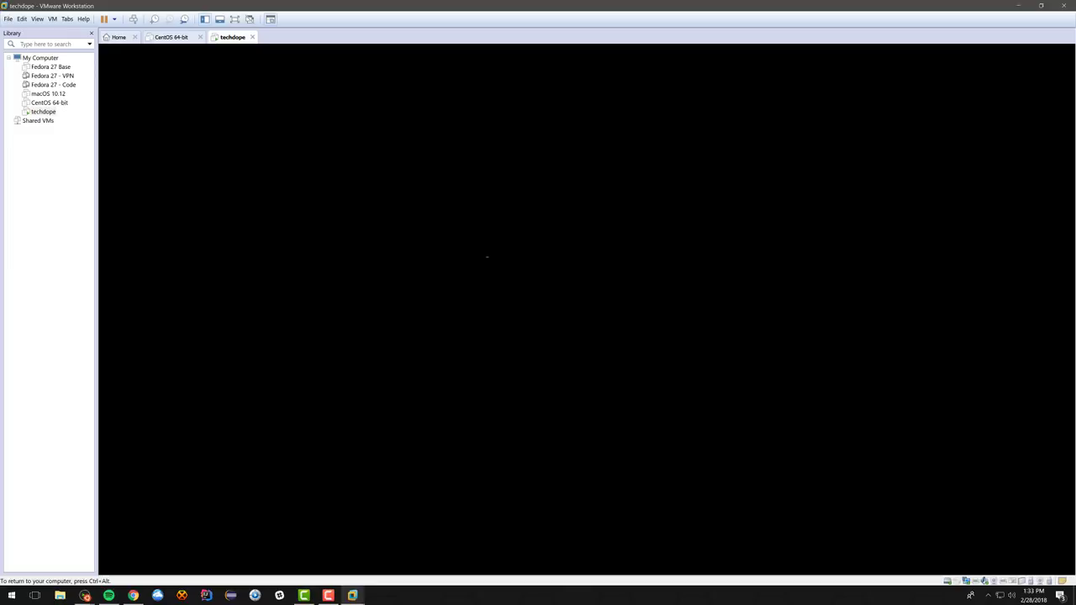
{"action": "key", "text": "ctrl+alt"}
{"action": "left_click", "coordinate": [85, 595]}
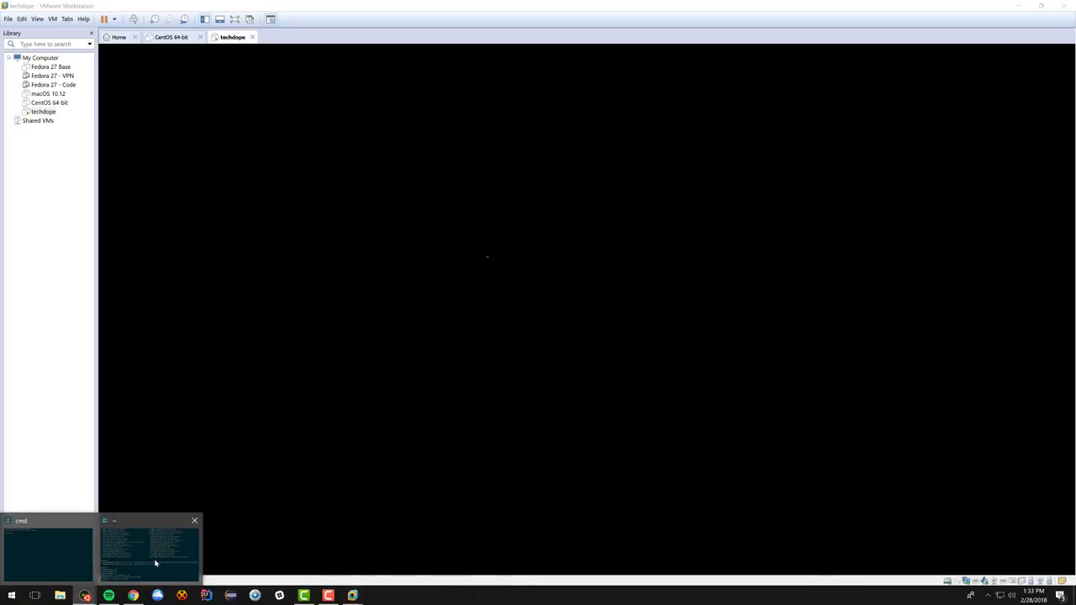
{"action": "left_click", "coordinate": [155, 562]}
Step: Clear the terminal and reconnect as root over ssh to 192.168.0.15
{"action": "type", "text": "clar"}
{"action": "key", "text": "Return"}
{"action": "type", "text": "clear"}
{"action": "key", "text": "Return"}
{"action": "key", "text": "Up"}
{"action": "key", "text": "Up"}
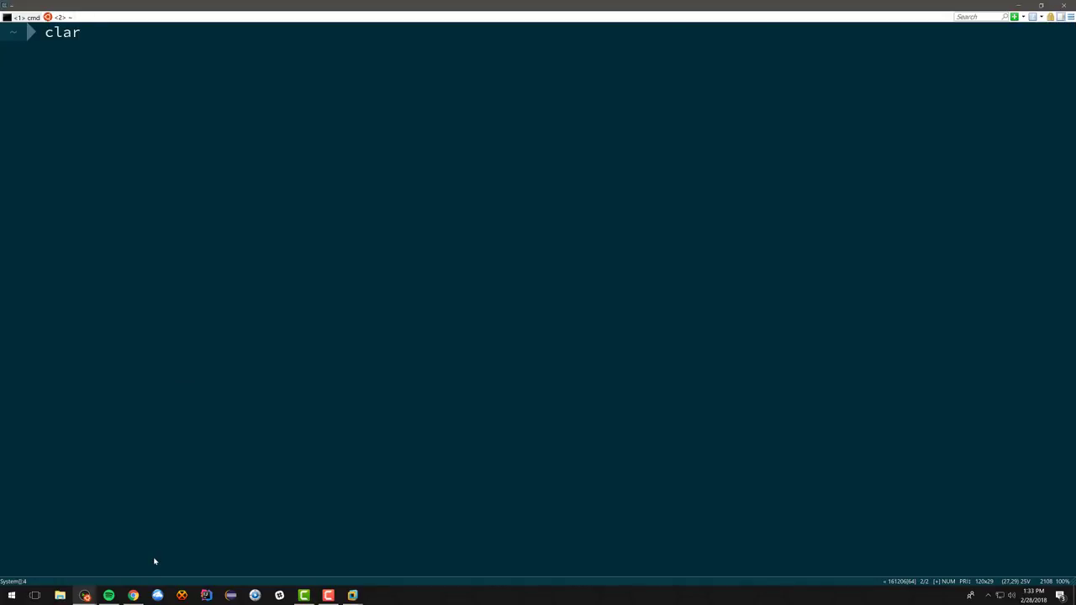
{"action": "key", "text": "Up"}
{"action": "key", "text": "Return"}
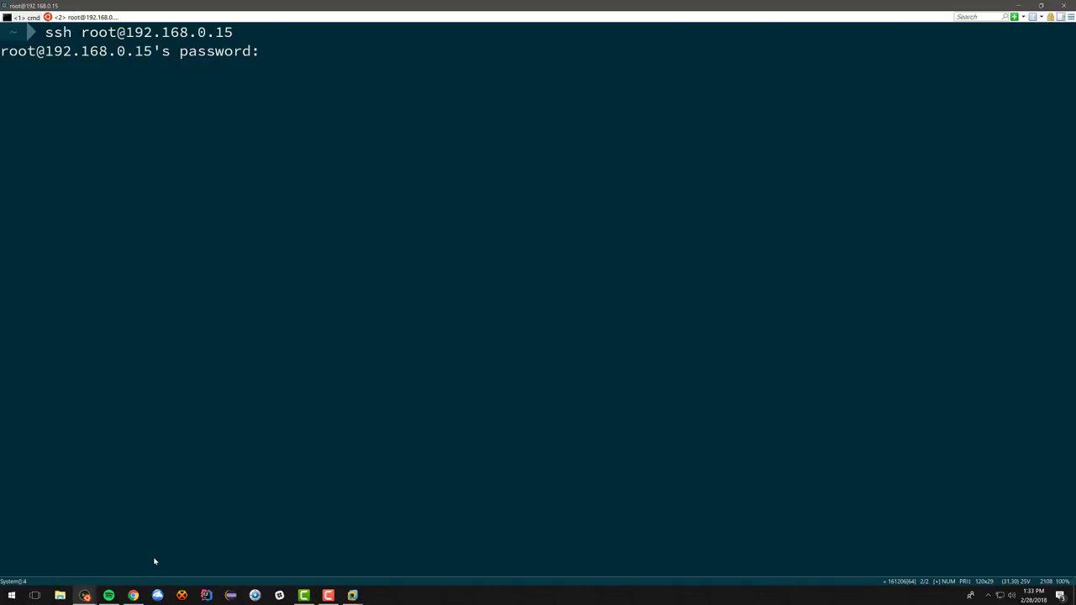
{"action": "key", "text": "Return"}
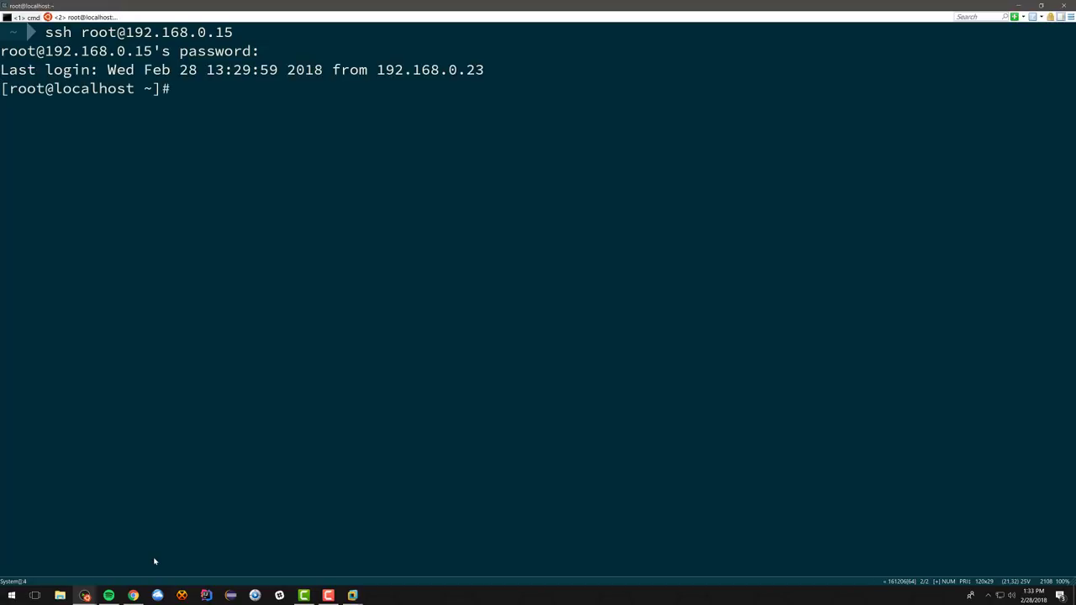
Step: Install git, docker and net-tools with yum, approving the installation
{"action": "type", "text": "yum install git "}
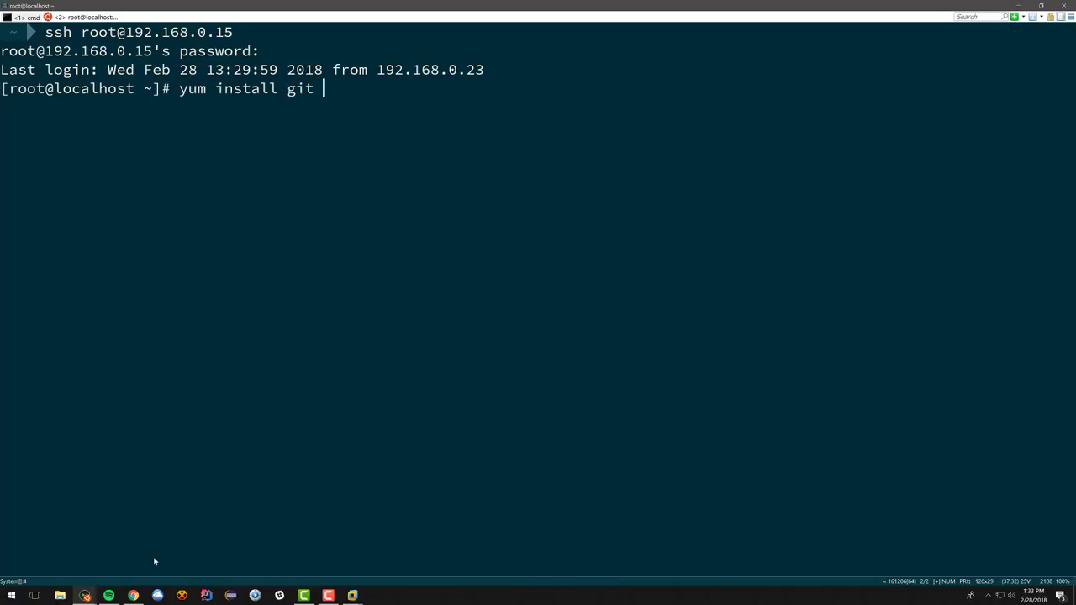
{"action": "type", "text": "docker net-tools"}
{"action": "key", "text": "Return"}
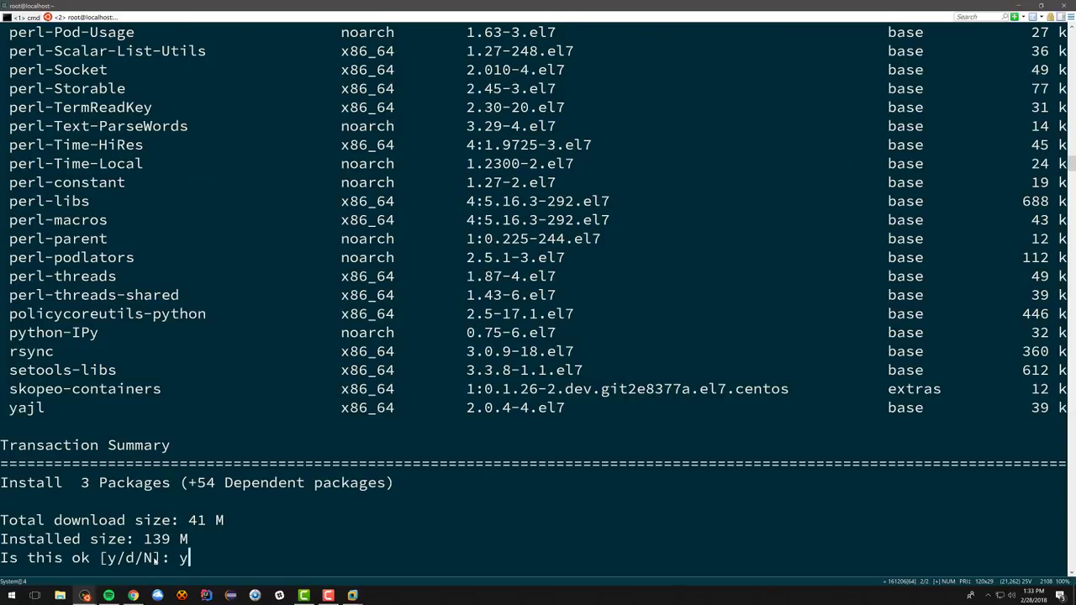
{"action": "type", "text": "y"}
{"action": "key", "text": "Return"}
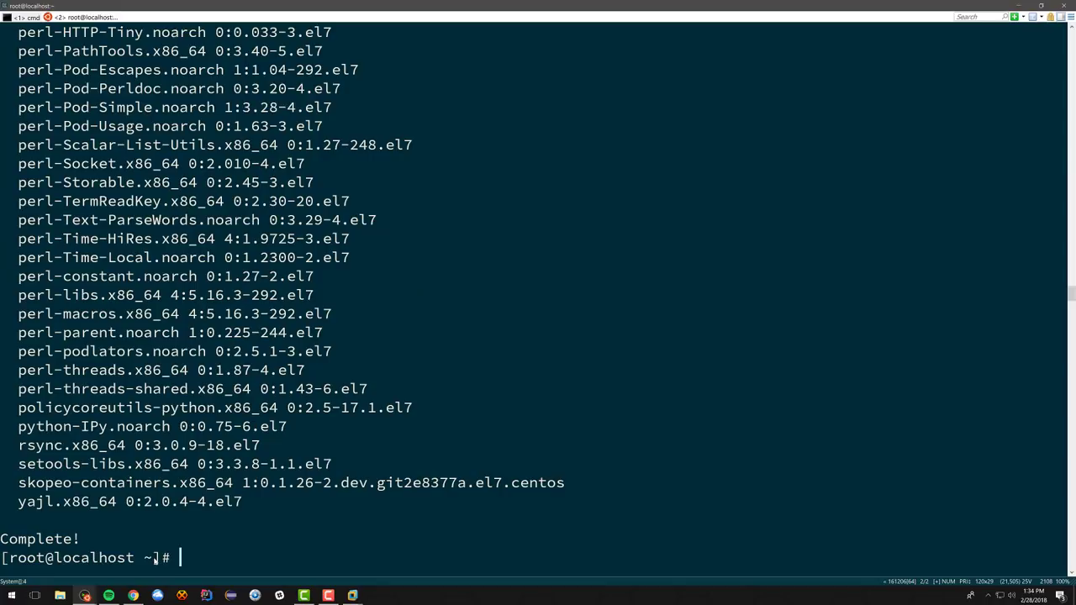
Step: Confirm with ifconfig and ip addr that ens33 holds 192.168.0.15/24
{"action": "type", "text": "ifconfig"}
{"action": "key", "text": "Return"}
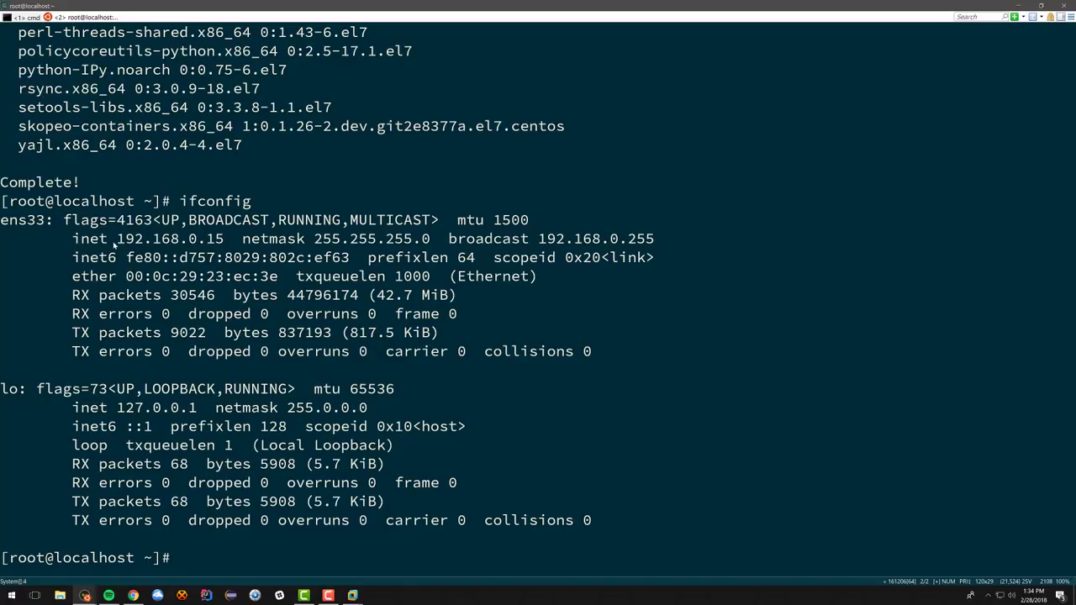
{"action": "type", "text": "ip addr"}
{"action": "key", "text": "Return"}
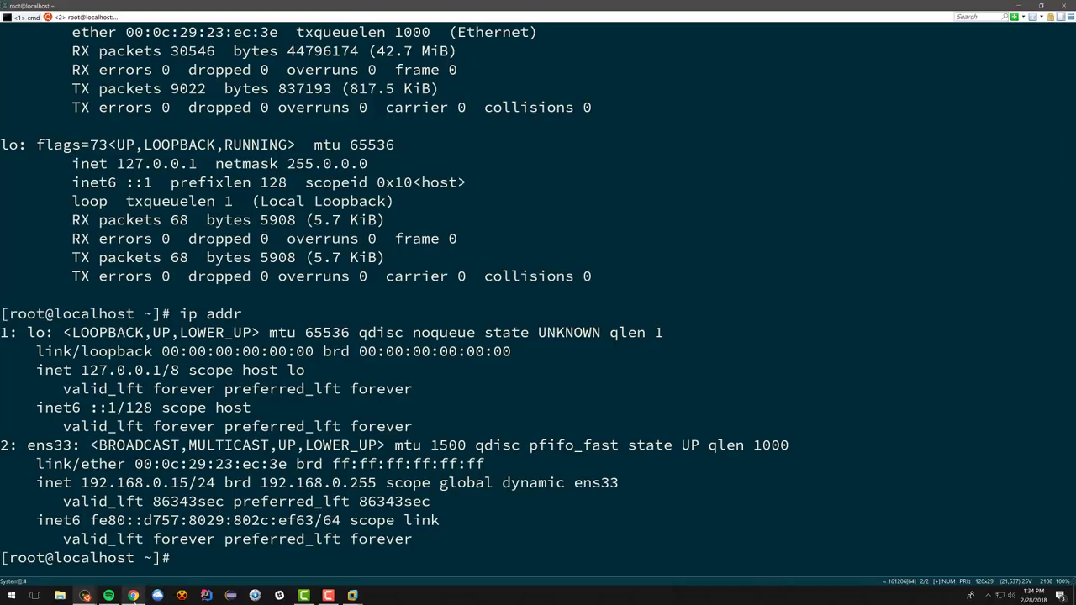
{"action": "left_click", "coordinate": [133, 596]}
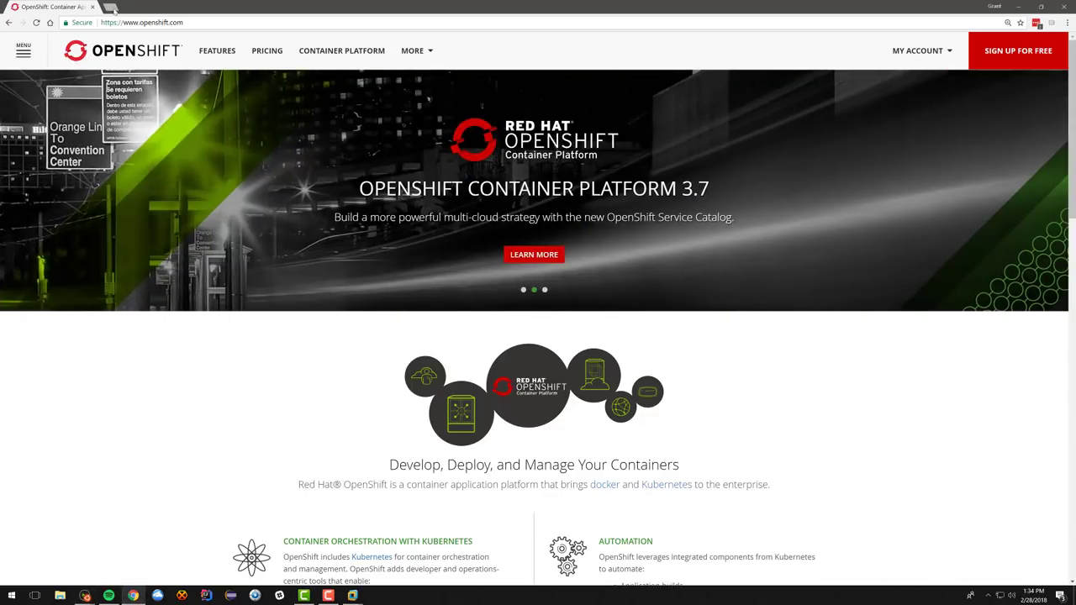
Step: Open the installcentos repository from the GitHub profile's repository list in a new tab
{"action": "left_click", "coordinate": [112, 7]}
{"action": "type", "text": "github"}
{"action": "key", "text": "Return"}
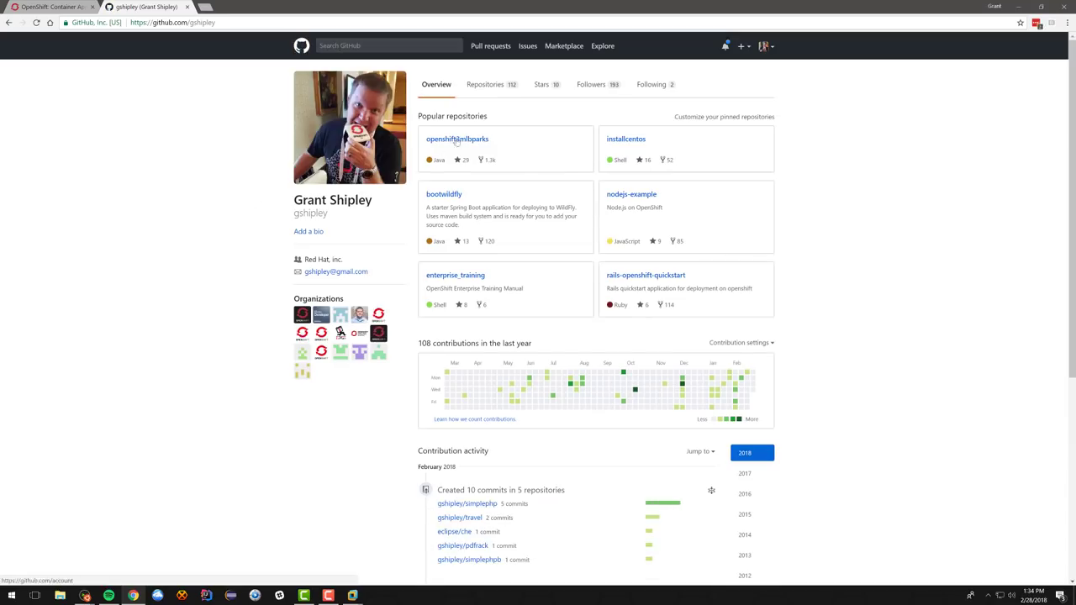
{"action": "left_click", "coordinate": [491, 87]}
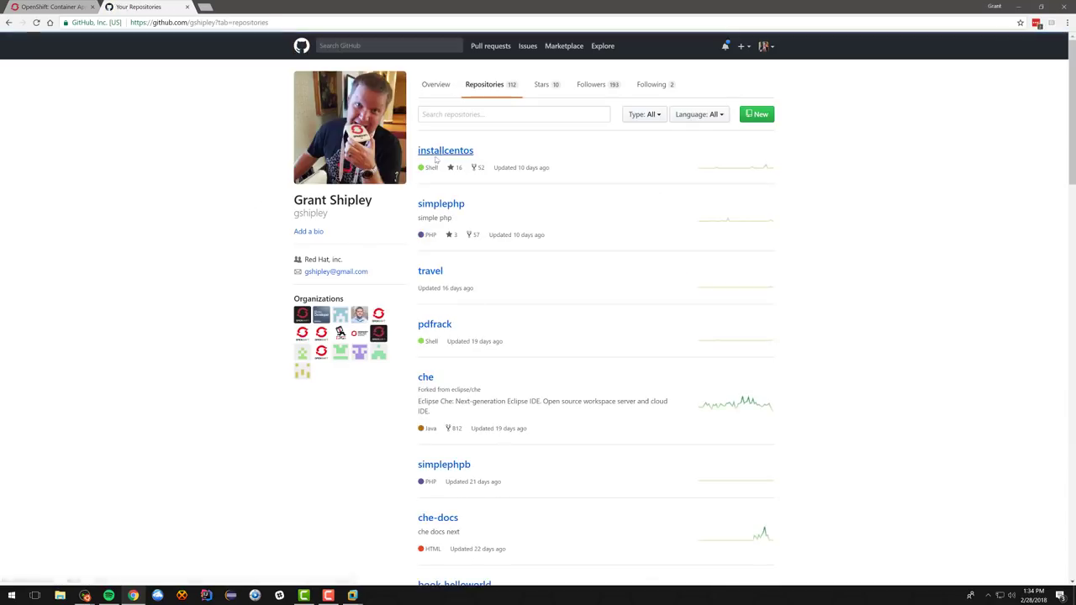
{"action": "left_click", "coordinate": [460, 153]}
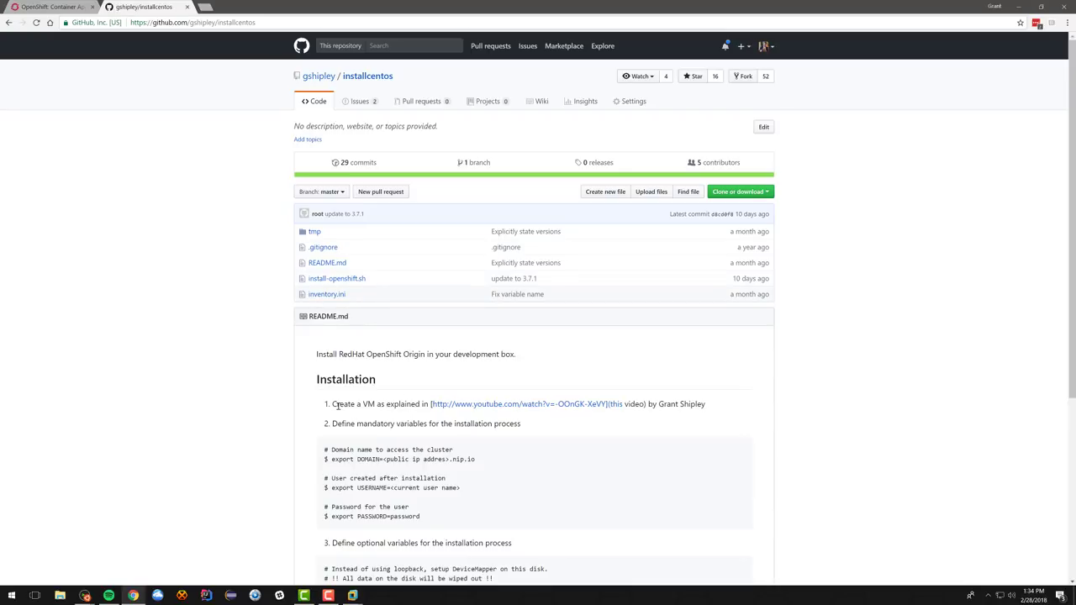
Step: Copy the repository's HTTPS clone address from the Clone or download options
{"action": "left_click_drag", "start_coordinate": [333, 404], "coordinate": [740, 412]}
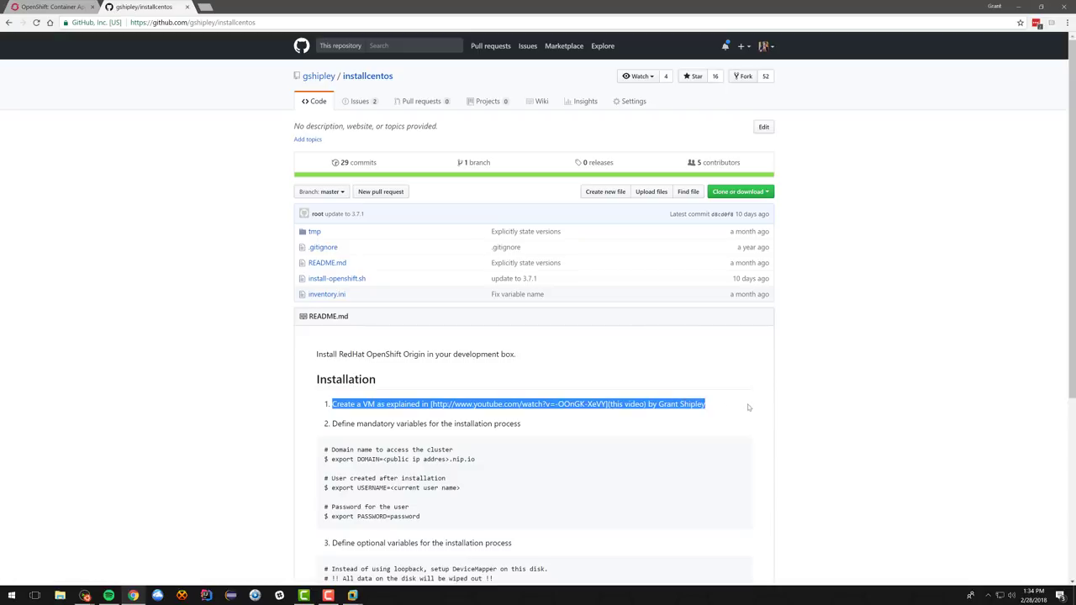
{"action": "left_click", "coordinate": [739, 414]}
{"action": "scroll", "coordinate": [251, 420], "scroll_direction": "down", "scroll_amount": 1}
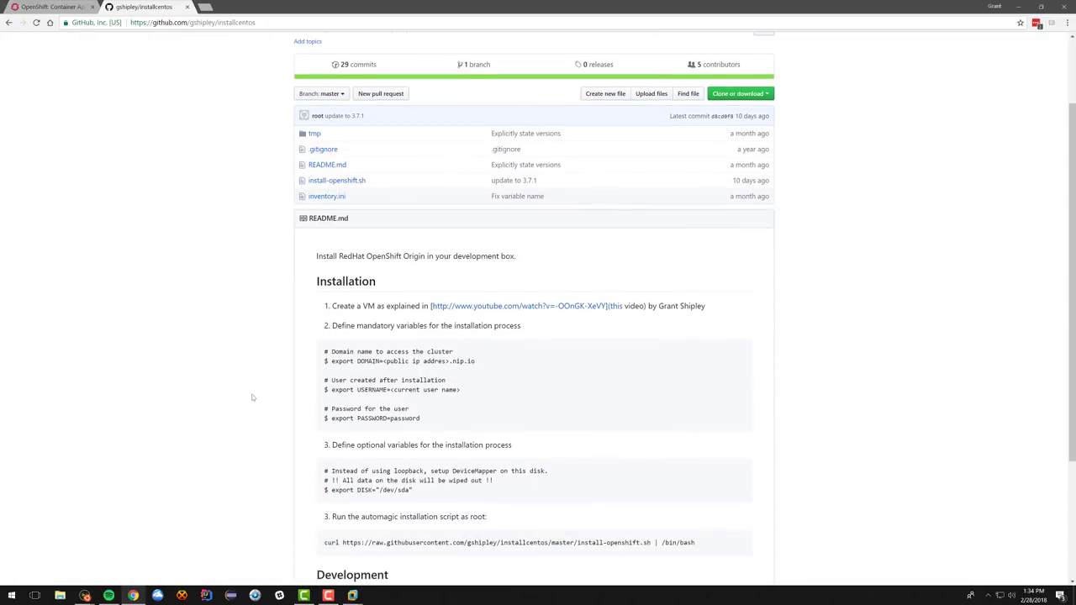
{"action": "scroll", "coordinate": [246, 370], "scroll_direction": "up", "scroll_amount": 1}
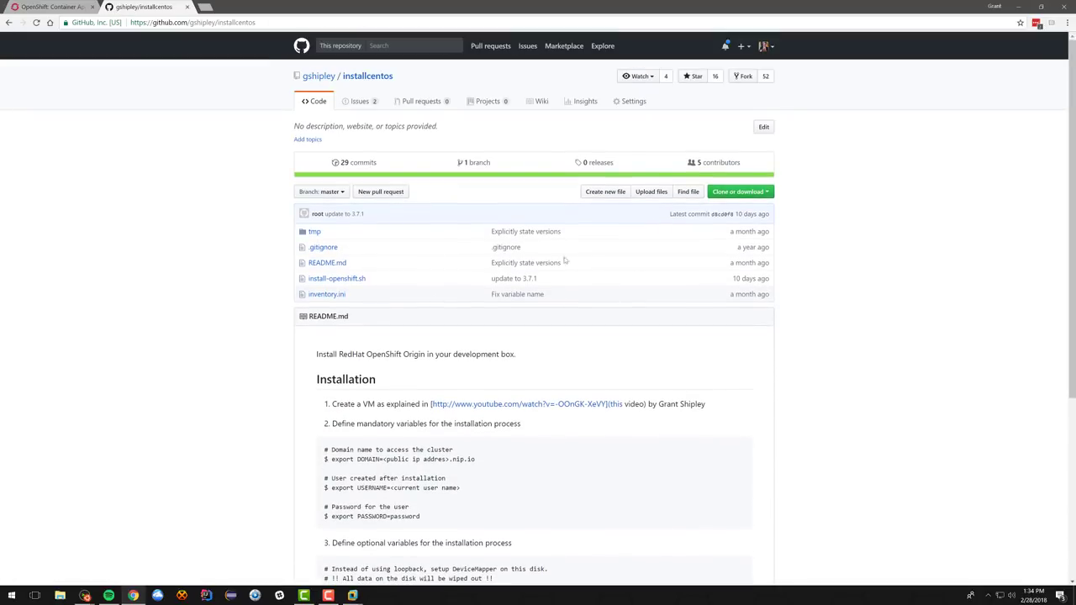
{"action": "left_click", "coordinate": [738, 191]}
{"action": "left_click", "coordinate": [759, 243]}
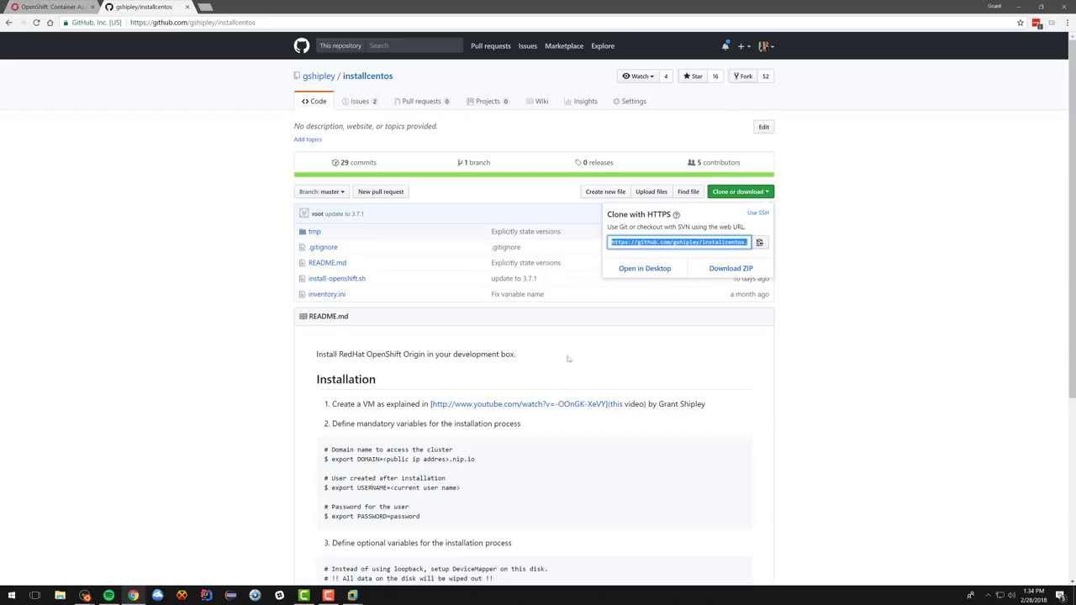
{"action": "left_click", "coordinate": [197, 459]}
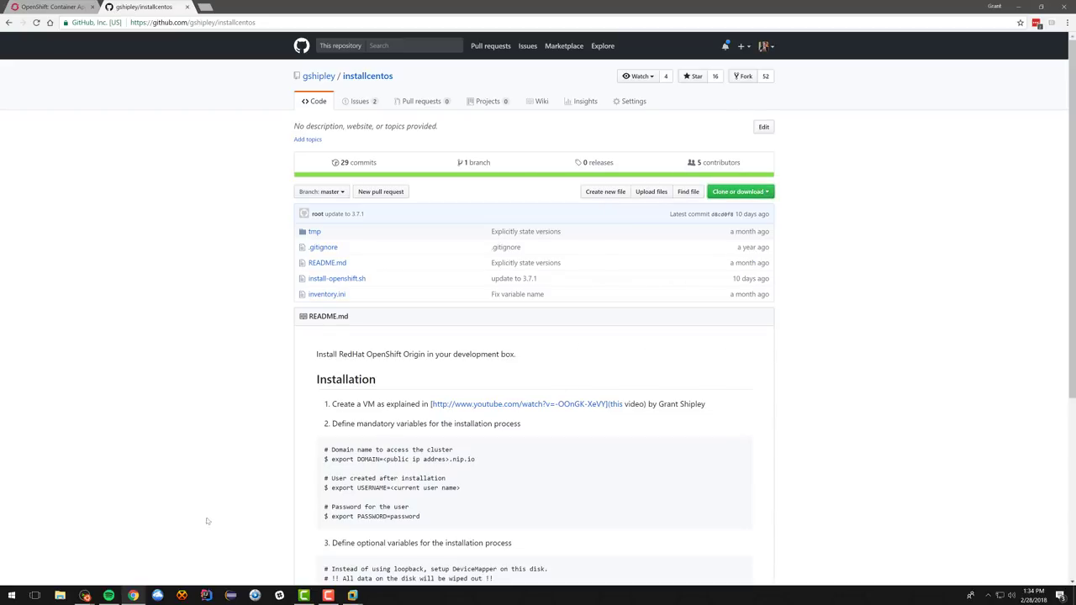
Step: Clone the installcentos repository with git clone and the copied HTTPS URL
{"action": "mouse_move", "coordinate": [85, 595]}
{"action": "left_click", "coordinate": [122, 567]}
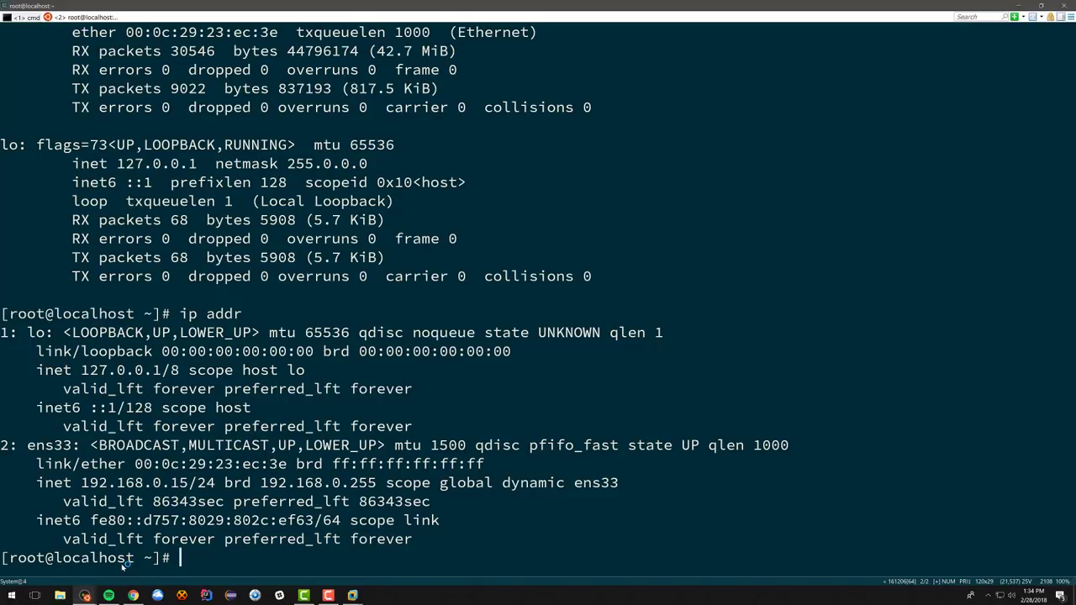
{"action": "type", "text": "git clone"}
{"action": "key", "text": "ctrl+v"}
{"action": "key", "text": "Return"}
Step: Move into the installcentos folder and list its files
{"action": "type", "text": "cd in"}
{"action": "key", "text": "Tab"}
{"action": "key", "text": "Return"}
{"action": "type", "text": "ls"}
{"action": "key", "text": "Return"}
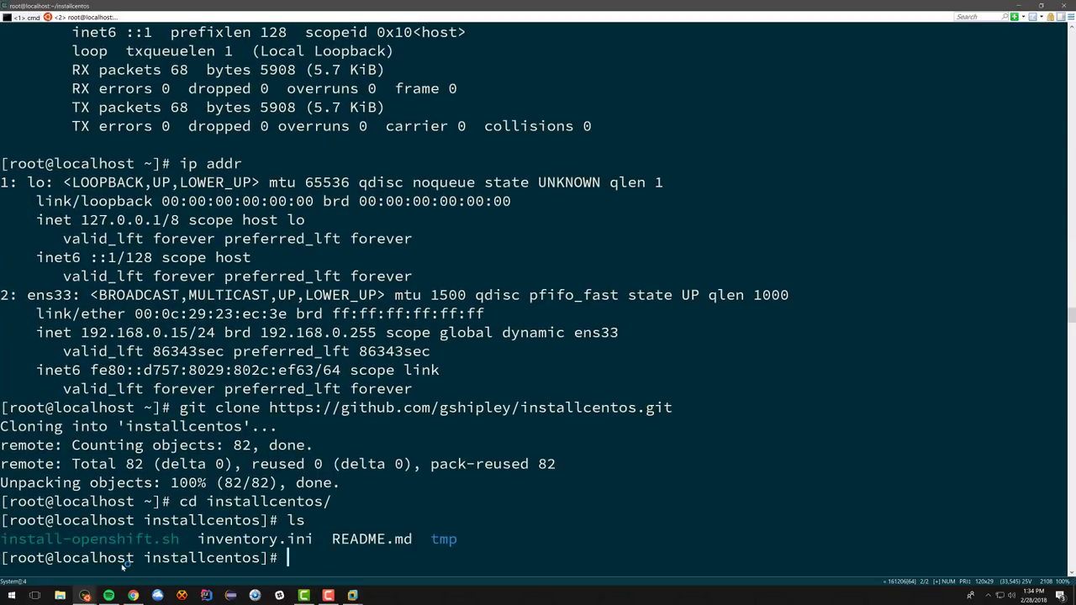
Step: Copy export DOMAIN= from the README and set DOMAIN to techdope.io
{"action": "left_click", "coordinate": [133, 595]}
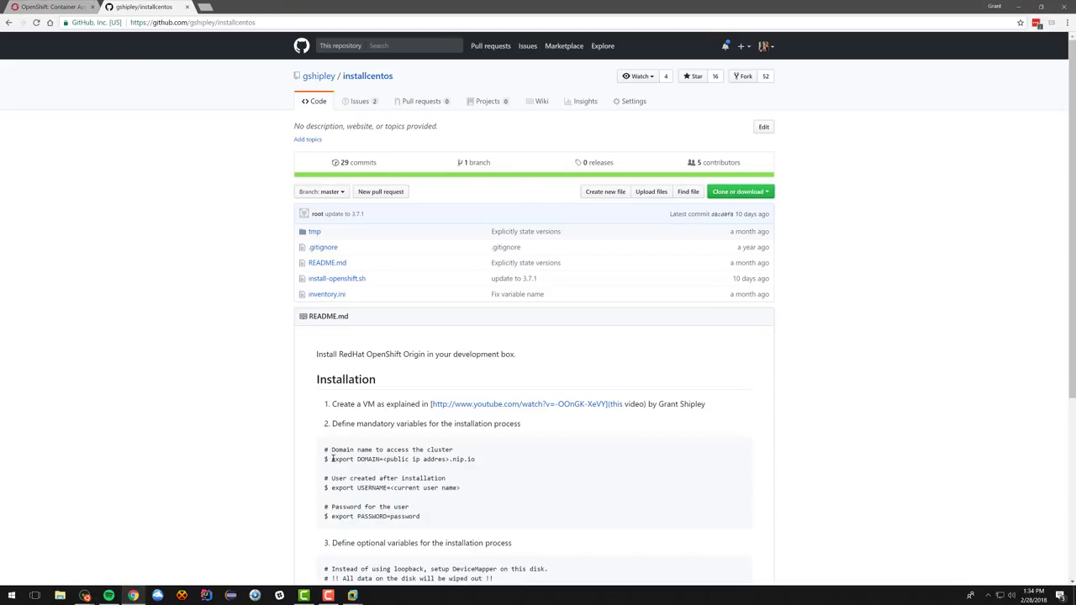
{"action": "left_click_drag", "start_coordinate": [332, 459], "coordinate": [385, 459]}
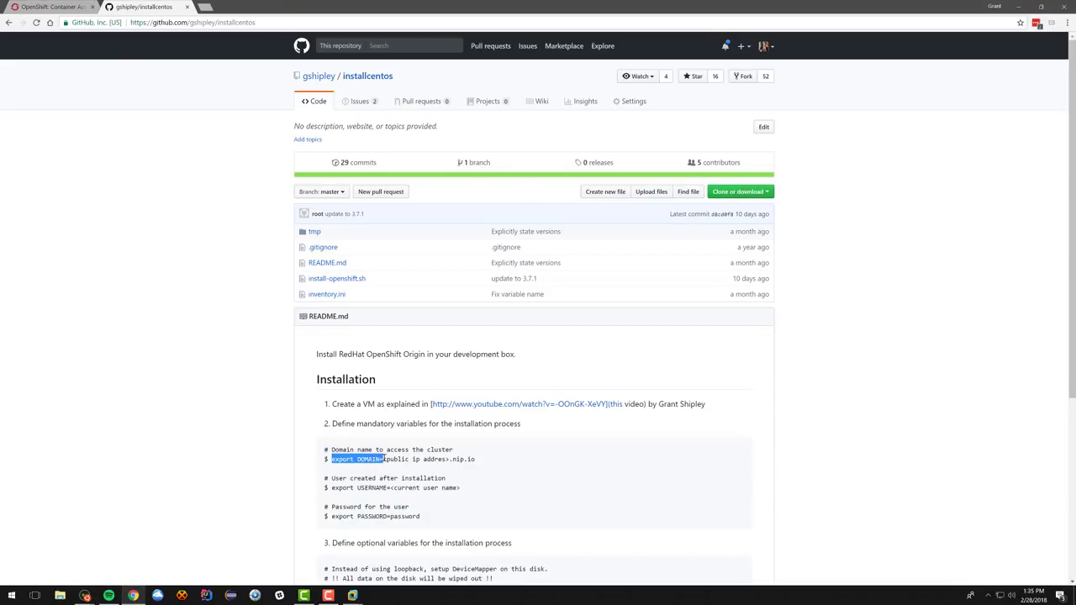
{"action": "right_click", "coordinate": [374, 459]}
{"action": "left_click", "coordinate": [399, 464]}
{"action": "key", "text": "alt+Tab"}
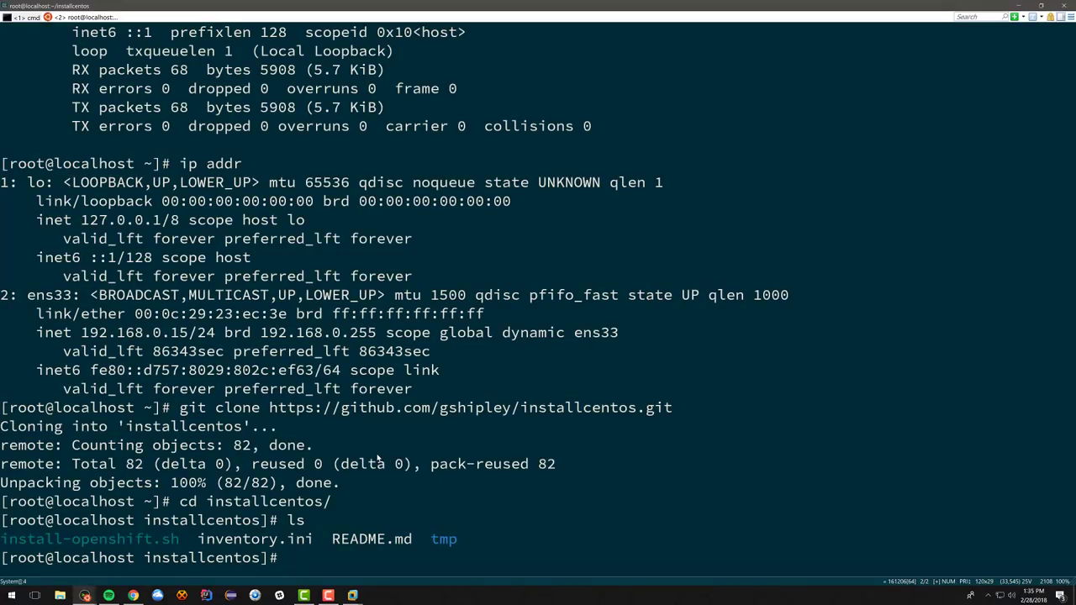
{"action": "key", "text": "alt+Tab"}
{"action": "key", "text": "ctrl+plus"}
{"action": "key", "text": "ctrl+plus"}
{"action": "key", "text": "ctrl+plus"}
{"action": "key", "text": "ctrl+plus"}
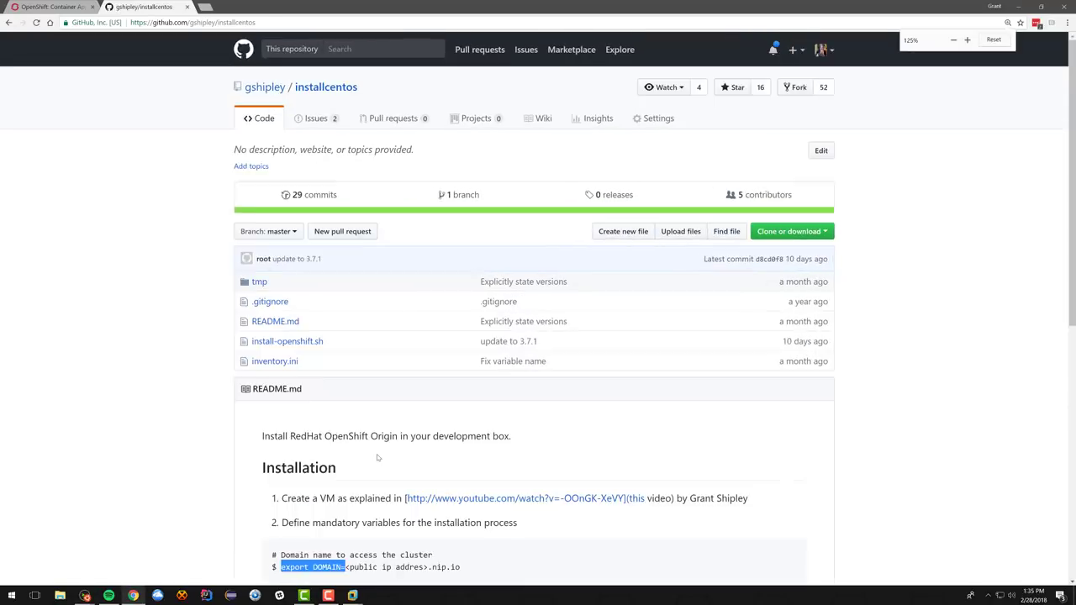
{"action": "scroll", "coordinate": [377, 454], "scroll_direction": "down", "scroll_amount": 2}
{"action": "scroll", "coordinate": [364, 436], "scroll_direction": "down", "scroll_amount": 3}
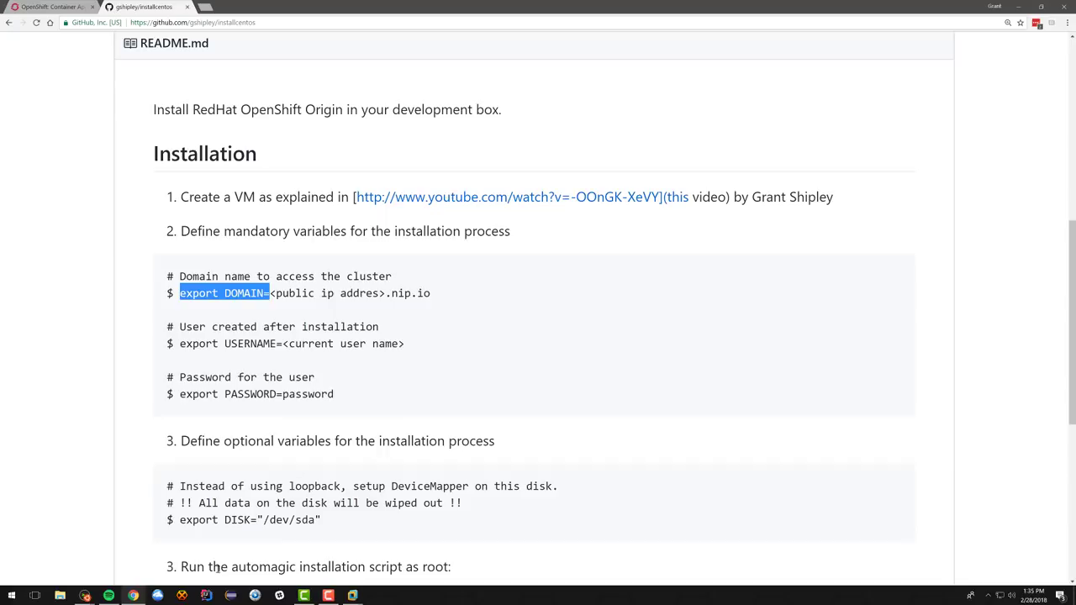
{"action": "left_click", "coordinate": [84, 595]}
{"action": "left_click", "coordinate": [121, 569]}
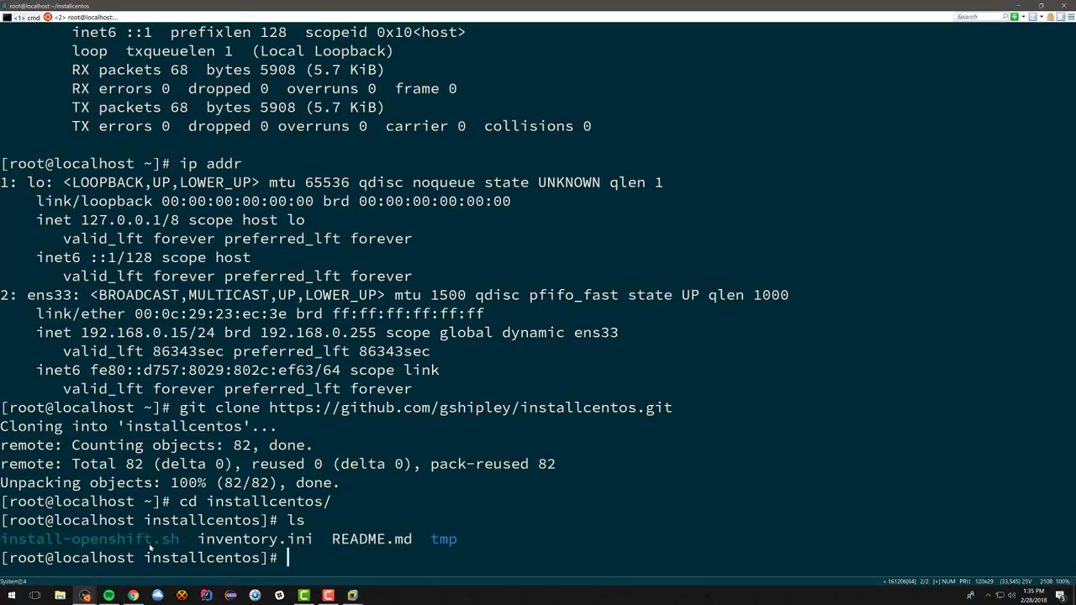
{"action": "right_click", "coordinate": [264, 558]}
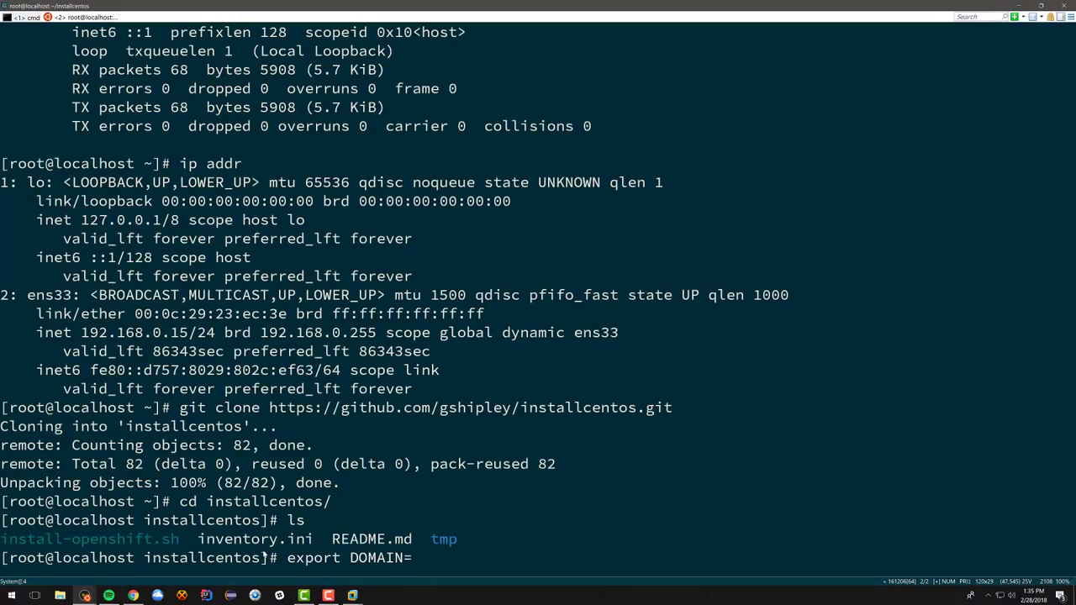
{"action": "type", "text": "techdope.io"}
{"action": "key", "text": "Return"}
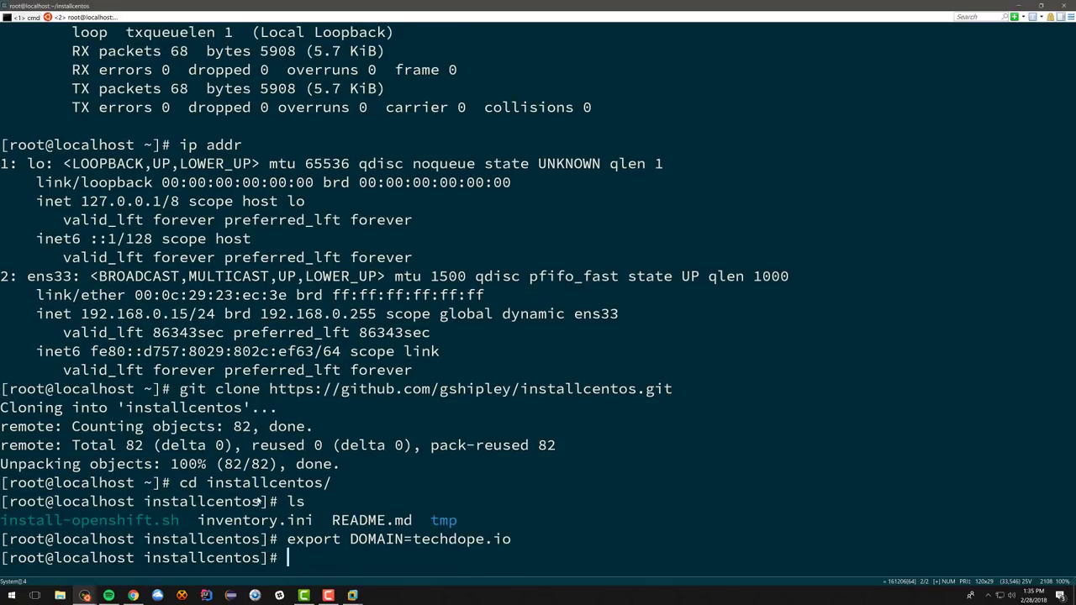
Step: Export the installer's USERNAME and PASSWORD variables, then list the folder again
{"action": "key", "text": "alt+Tab"}
{"action": "left_click_drag", "start_coordinate": [187, 344], "coordinate": [283, 344]}
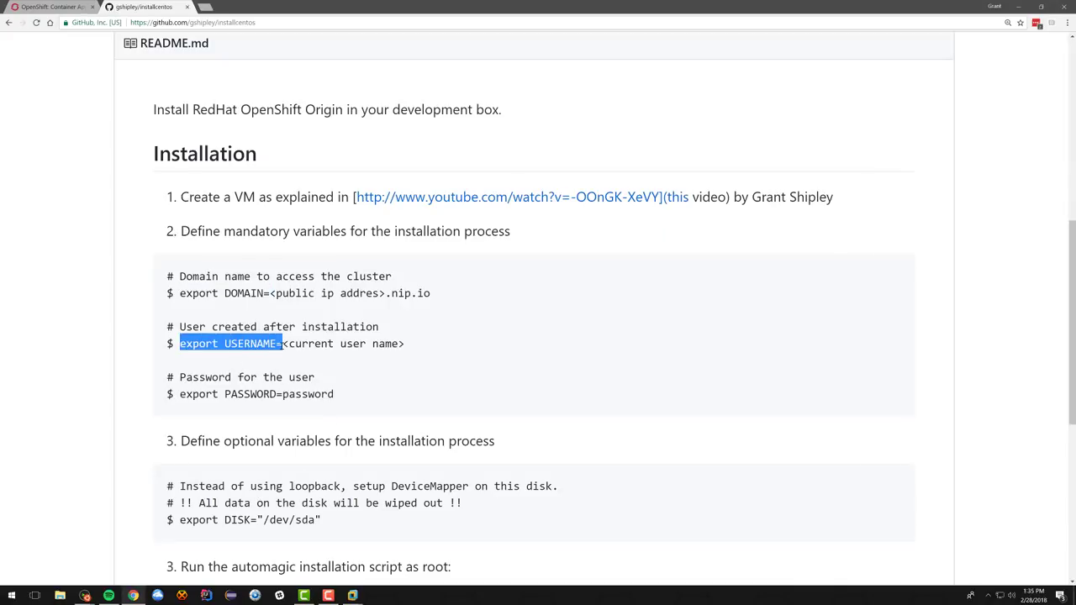
{"action": "key", "text": "ctrl+c"}
{"action": "key", "text": "alt+Tab"}
{"action": "key", "text": "ctrl+v"}
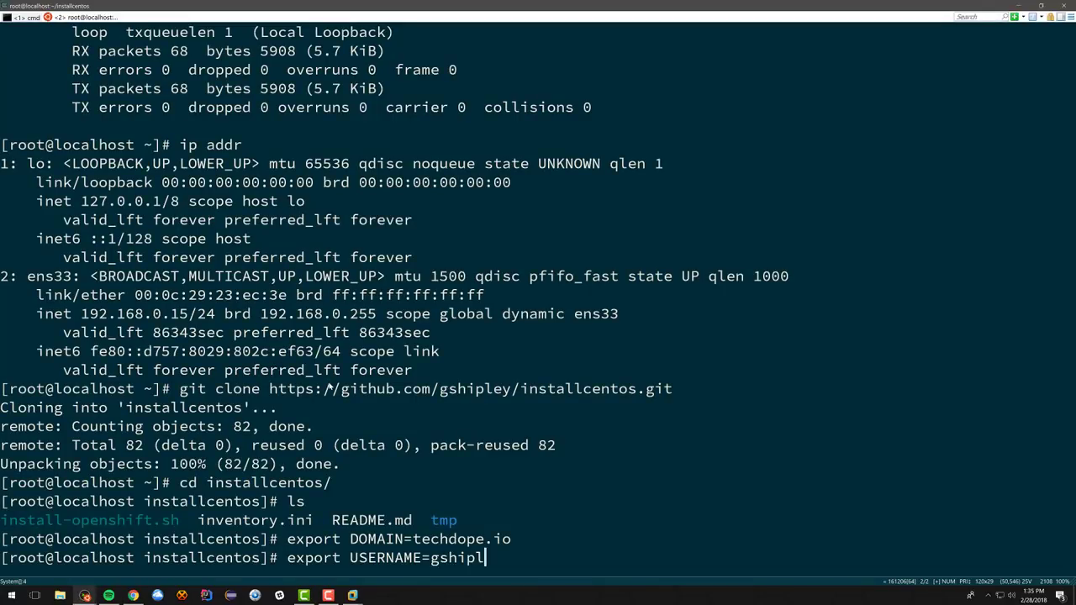
{"action": "key", "text": "Return"}
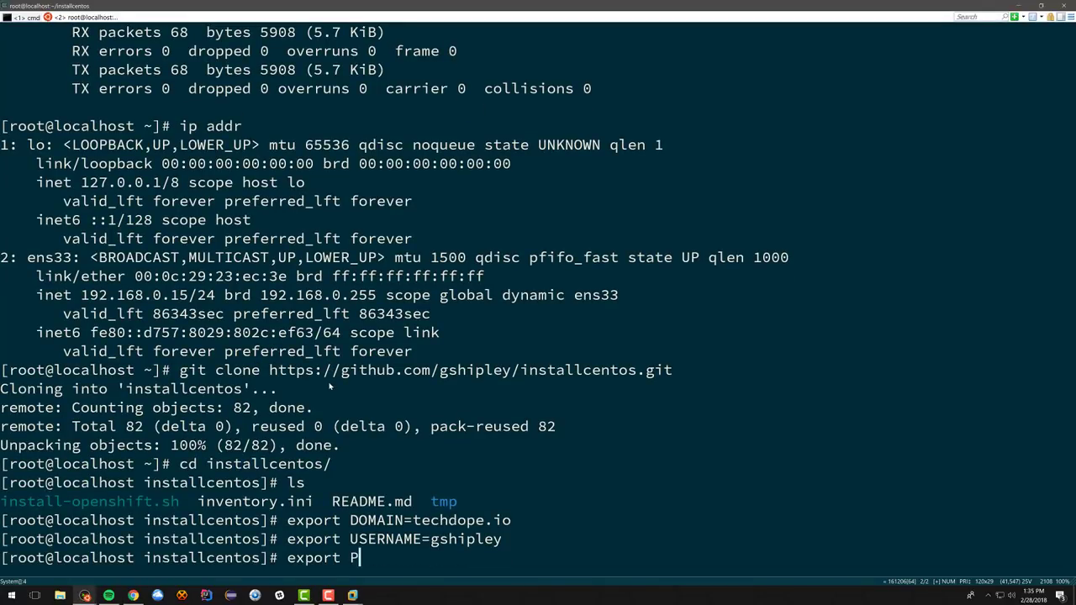
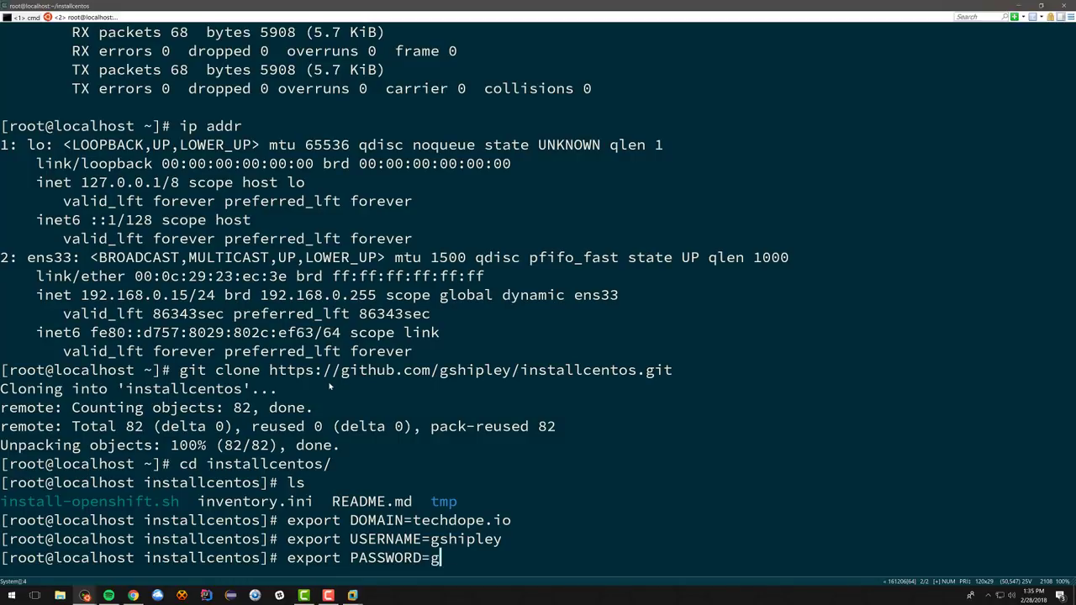
{"action": "key", "text": "Return"}
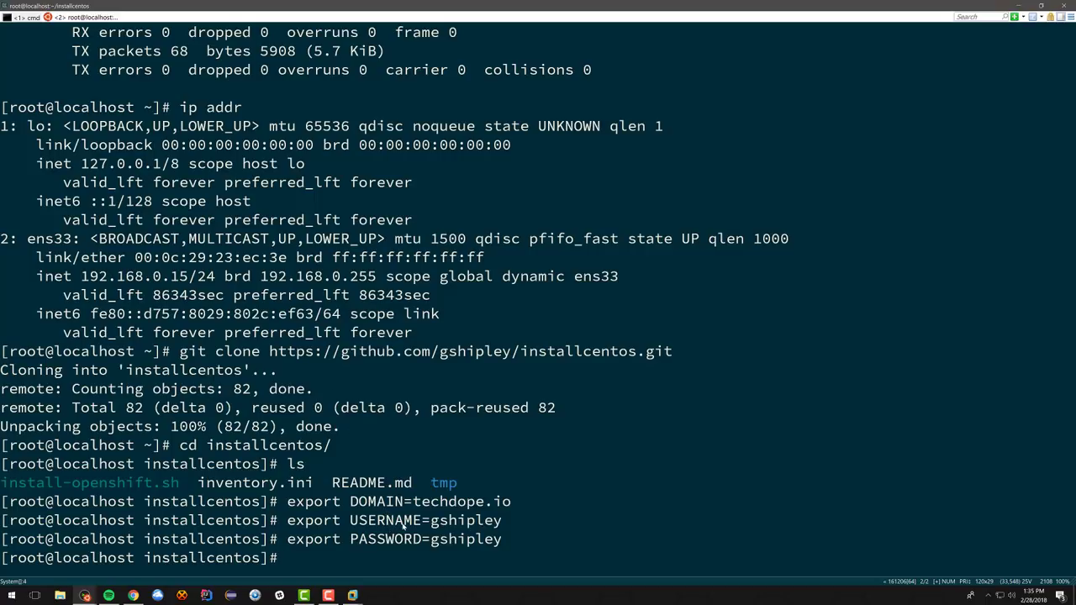
{"action": "key", "text": "Return"}
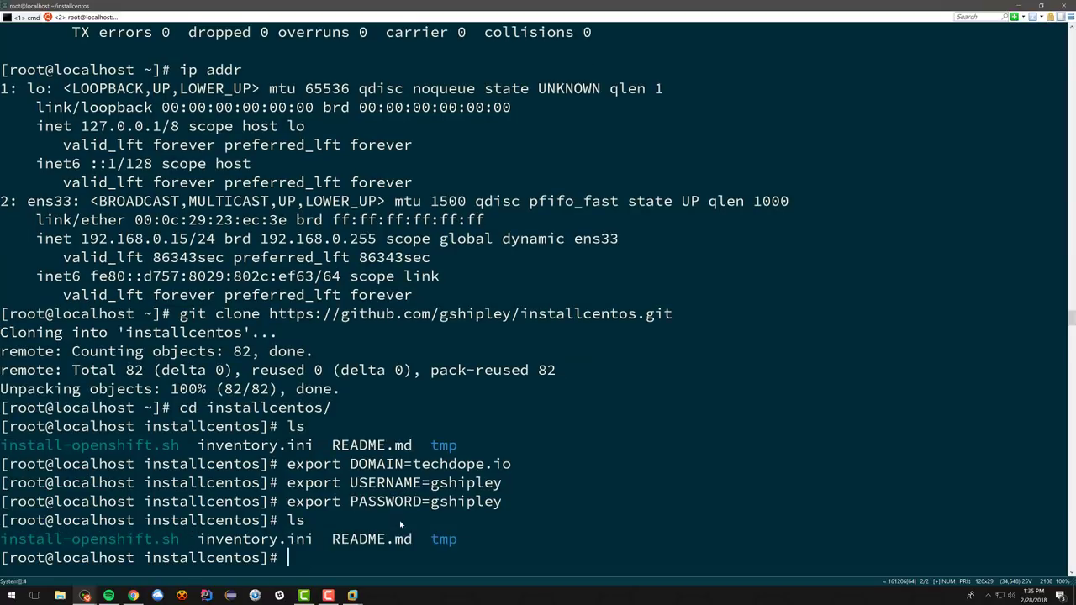
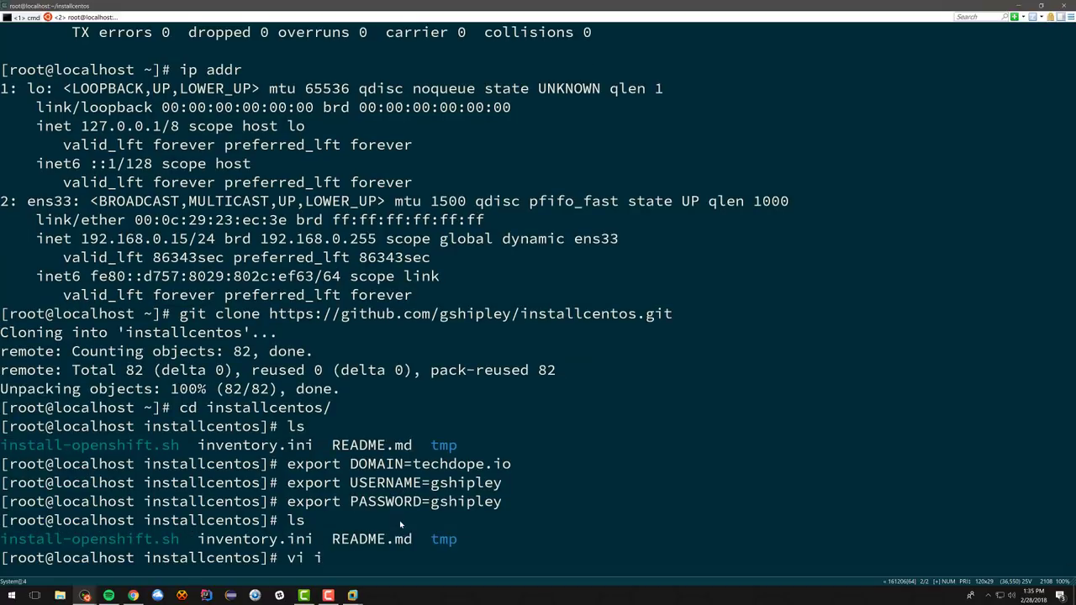
{"action": "key", "text": "Tab"}
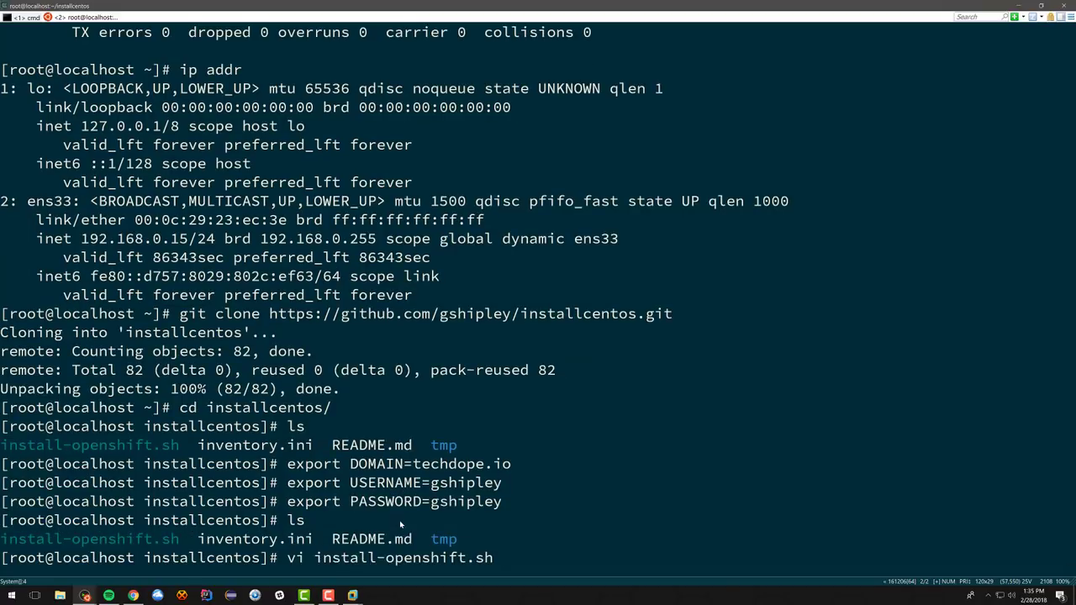
{"action": "key", "text": "Return"}
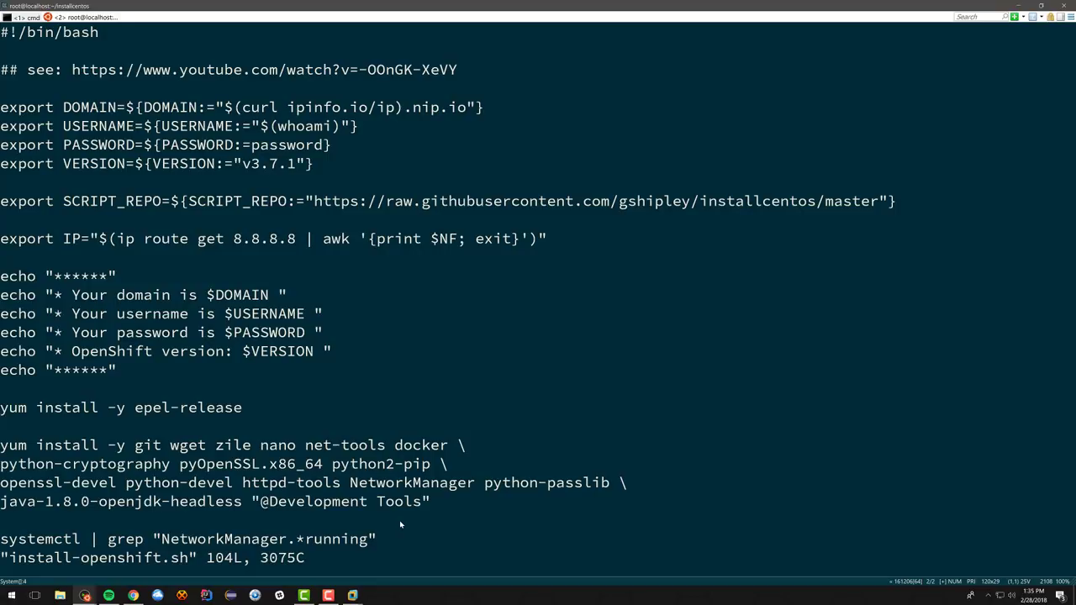
{"action": "key", "text": "Down"}
{"action": "key", "text": "Down"}
{"action": "key", "text": "Down"}
{"action": "key", "text": "Down"}
{"action": "key", "text": "Down"}
{"action": "key", "text": "Down"}
{"action": "key", "text": "Right"}
{"action": "key", "text": "Right"}
{"action": "key", "text": "Right"}
{"action": "key", "text": "Right"}
{"action": "key", "text": "Right"}
{"action": "key", "text": "Right"}
{"action": "key", "text": "Right"}
{"action": "key", "text": "Right"}
{"action": "key", "text": "Right"}
{"action": "key", "text": "Right"}
{"action": "key", "text": "Right"}
{"action": "key", "text": "Right"}
{"action": "key", "text": "Right"}
{"action": "key", "text": "Left"}
{"action": "key", "text": "Left"}
{"action": "key", "text": "Left"}
{"action": "key", "text": "Right"}
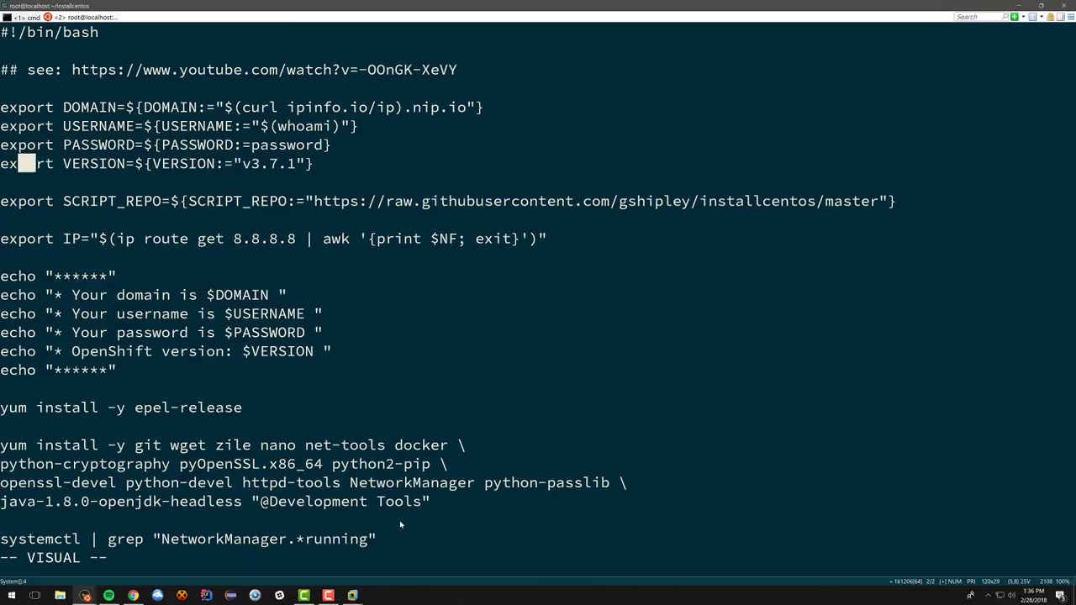
{"action": "key", "text": "Right"}
{"action": "key", "text": "Right"}
{"action": "key", "text": "Right"}
{"action": "key", "text": "Right"}
{"action": "key", "text": "Right"}
{"action": "key", "text": "Right"}
{"action": "key", "text": "Right"}
{"action": "key", "text": "Right"}
{"action": "key", "text": "Right"}
{"action": "key", "text": "Right"}
{"action": "key", "text": "Right"}
{"action": "key", "text": "Right"}
{"action": "key", "text": "Right"}
{"action": "key", "text": "Right"}
{"action": "key", "text": "Right"}
{"action": "key", "text": "Right"}
{"action": "key", "text": "Right"}
{"action": "key", "text": "Right"}
{"action": "key", "text": "Right"}
{"action": "key", "text": "Right"}
{"action": "key", "text": "Left"}
{"action": "key", "text": "Left"}
{"action": "key", "text": "Left"}
{"action": "key", "text": "Left"}
{"action": "key", "text": "Left"}
{"action": "key", "text": "Left"}
{"action": "key", "text": "Left"}
{"action": "key", "text": "Left"}
{"action": "key", "text": "Left"}
{"action": "key", "text": "Left"}
{"action": "key", "text": "Left"}
{"action": "key", "text": "Left"}
{"action": "key", "text": "Left"}
{"action": "key", "text": "Left"}
{"action": "key", "text": "Left"}
{"action": "key", "text": "Left"}
{"action": "key", "text": "Left"}
{"action": "key", "text": "Left"}
{"action": "key", "text": "Left"}
{"action": "key", "text": "Left"}
{"action": "key", "text": "Left"}
{"action": "key", "text": "Left"}
{"action": "key", "text": "Escape"}
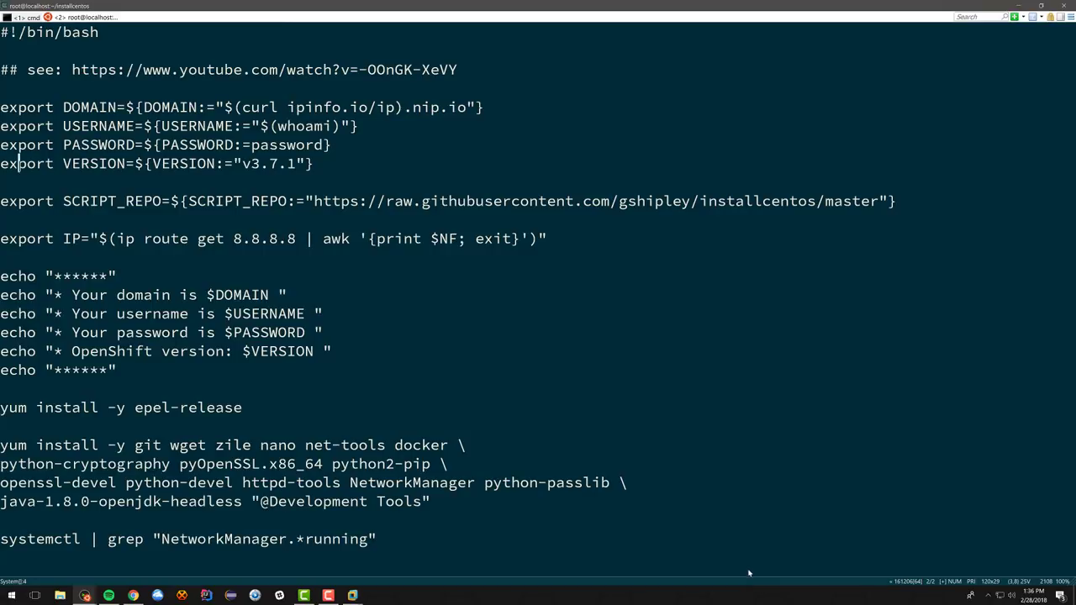
{"action": "key", "text": "Return"}
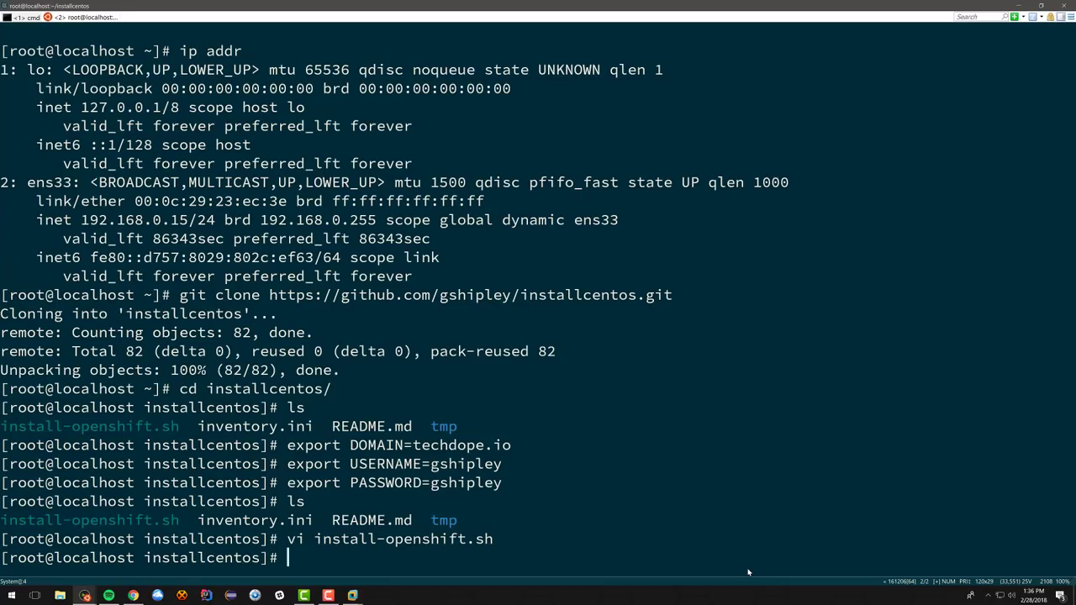
Step: Run install-openshift.sh to install OpenShift with its console at console.techdope.io:8443
{"action": "type", "text": "./ins"}
{"action": "key", "text": "Tab"}
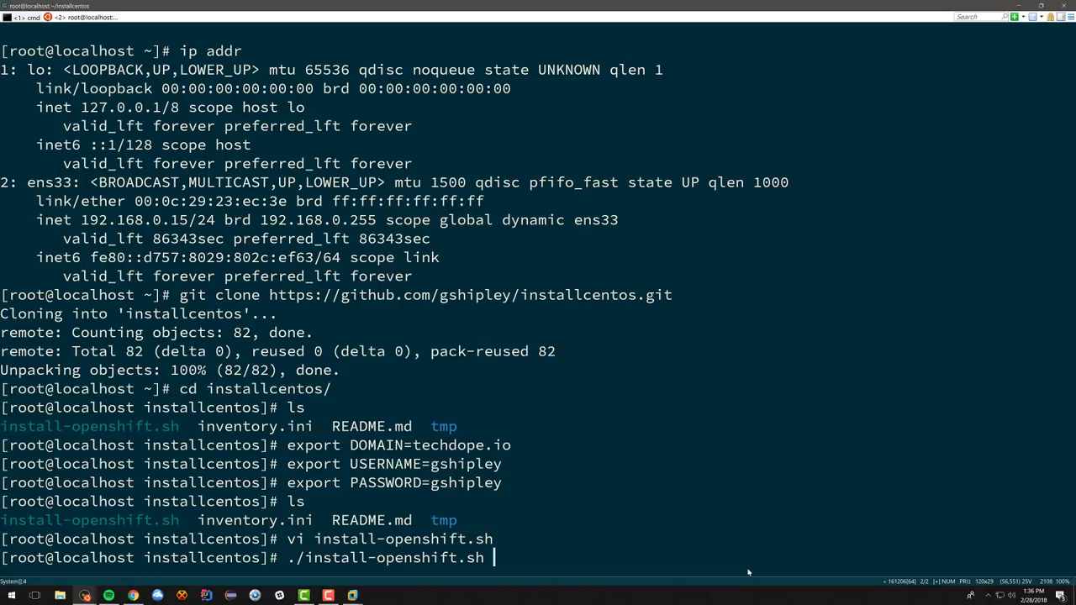
{"action": "key", "text": "Return"}
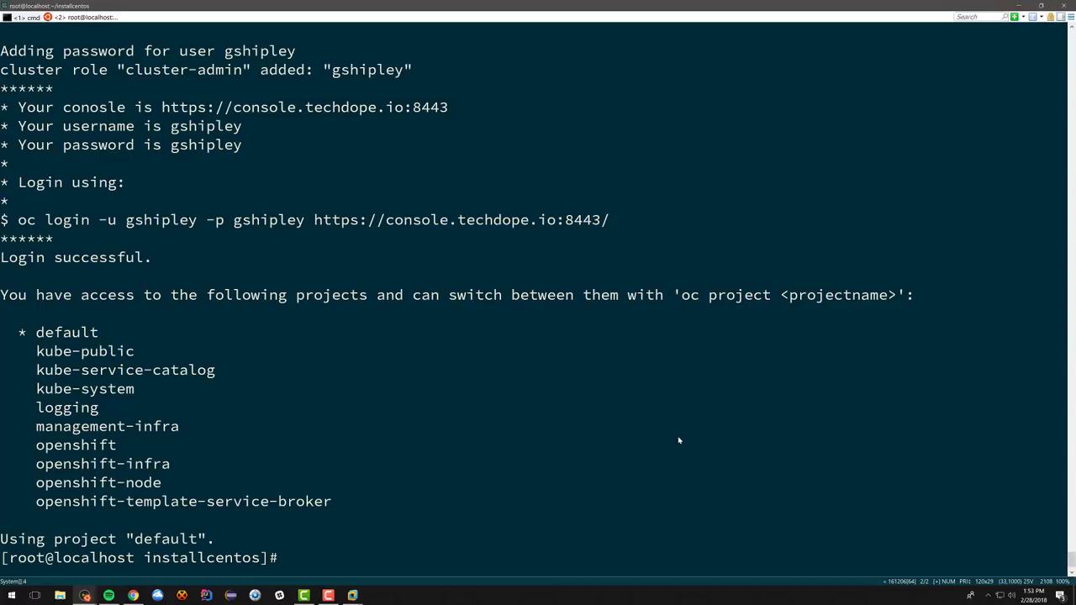
Step: Run ifconfig and copy the ens33 address 192.168.0.15 from the output
{"action": "type", "text": "ifconfig"}
{"action": "key", "text": "Return"}
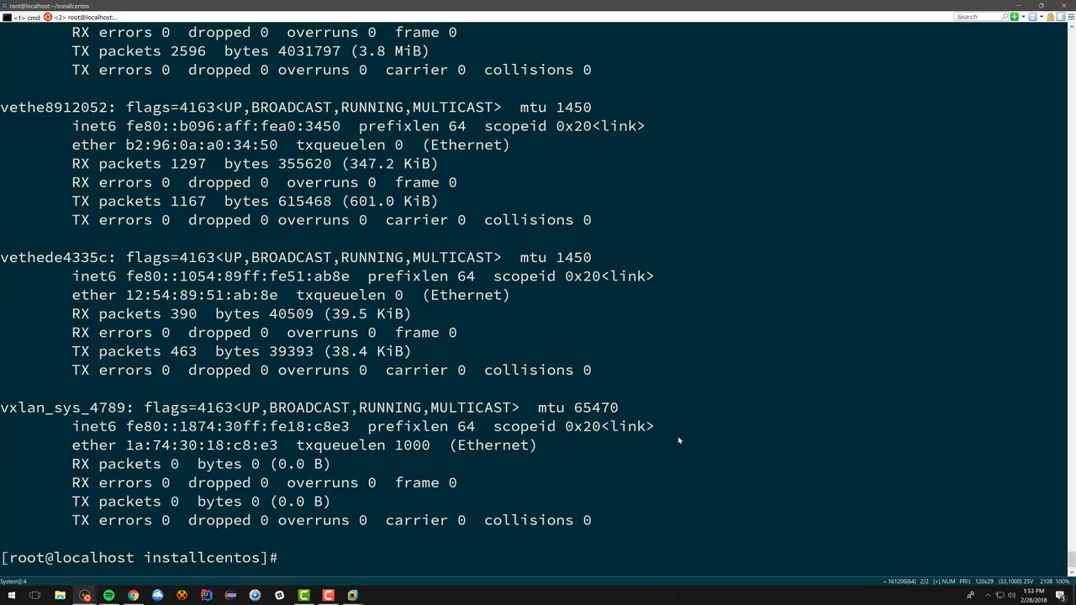
{"action": "scroll", "coordinate": [396, 497], "scroll_direction": "up", "scroll_amount": 5}
{"action": "scroll", "coordinate": [389, 492], "scroll_direction": "up", "scroll_amount": 4}
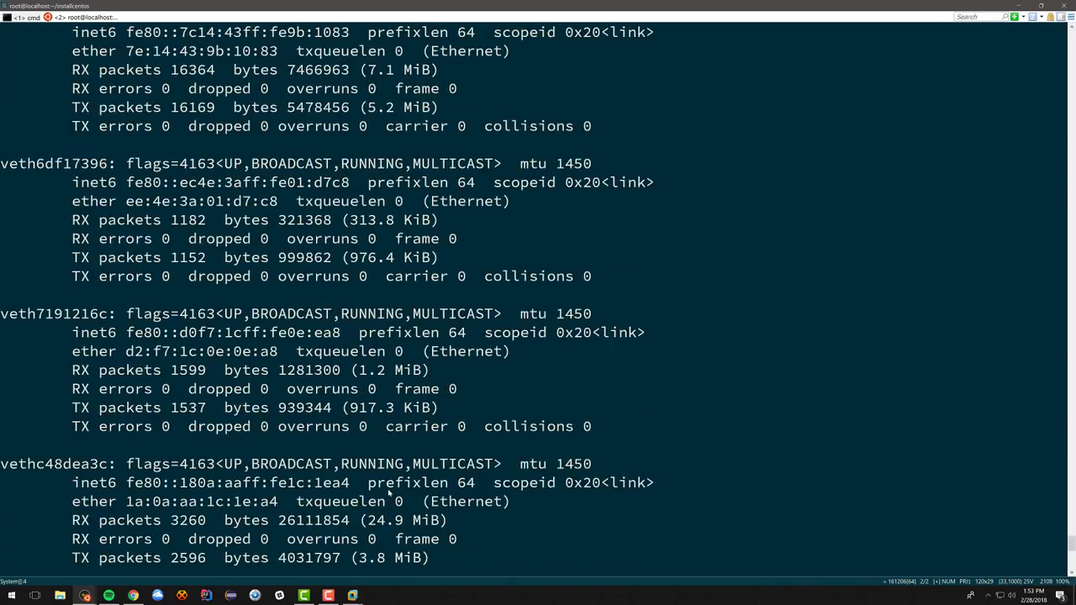
{"action": "scroll", "coordinate": [388, 493], "scroll_direction": "up", "scroll_amount": 20}
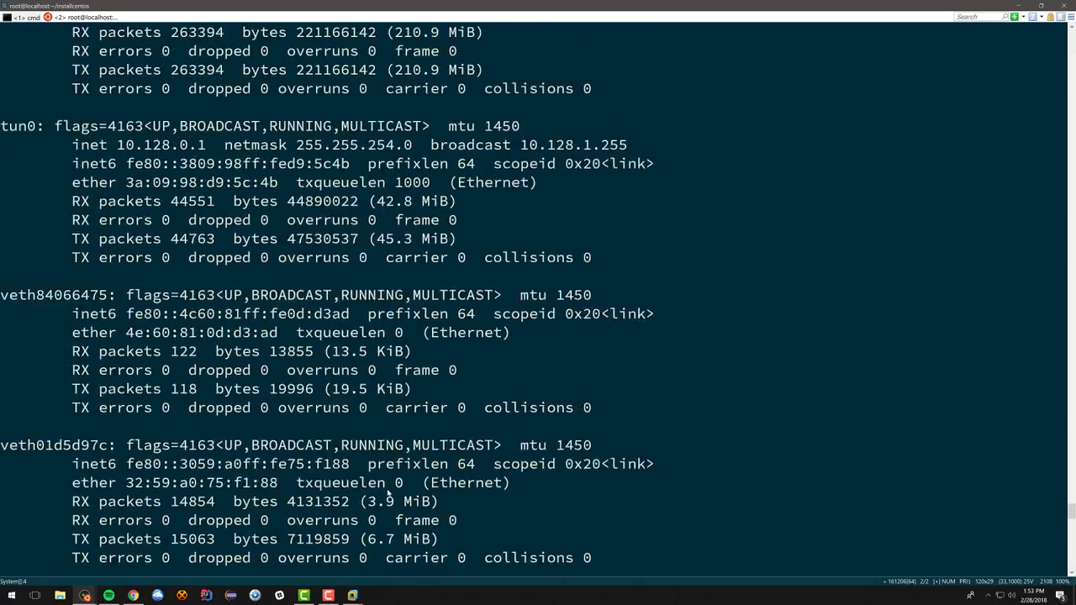
{"action": "scroll", "coordinate": [388, 493], "scroll_direction": "up", "scroll_amount": 15}
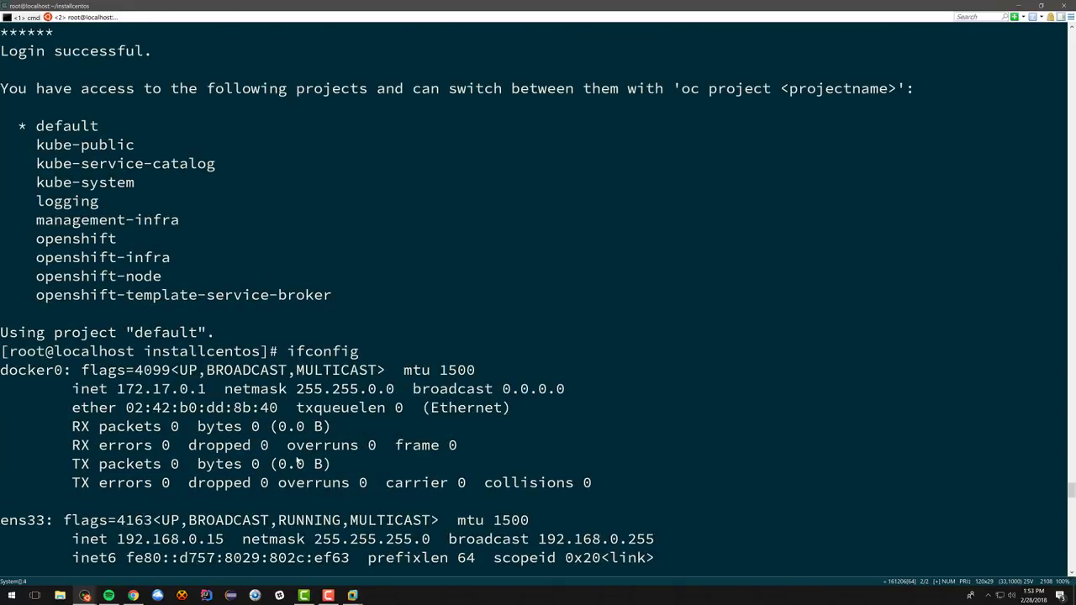
{"action": "left_click_drag", "start_coordinate": [227, 540], "coordinate": [120, 541]}
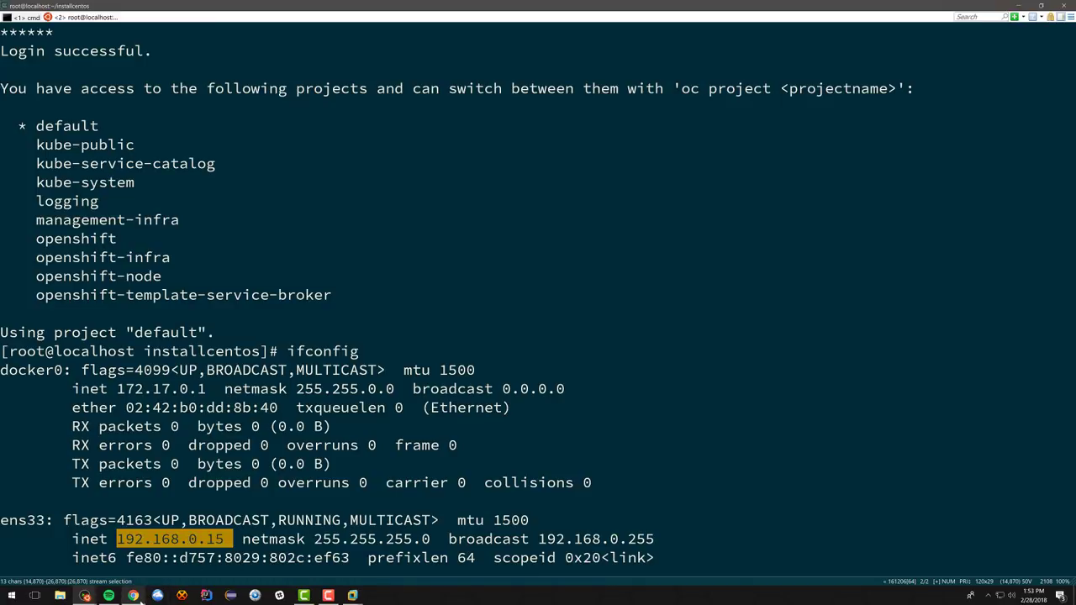
{"action": "left_click", "coordinate": [133, 595]}
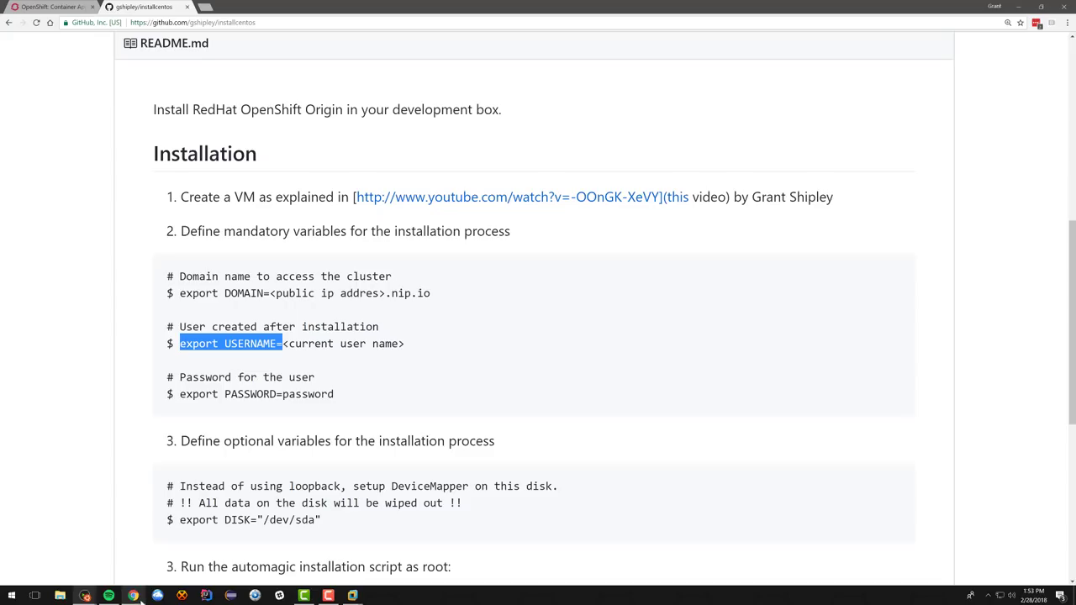
Step: Sign in to the router at 192.168.0.1 and open WAN port forwarding settings
{"action": "left_click", "coordinate": [286, 23]}
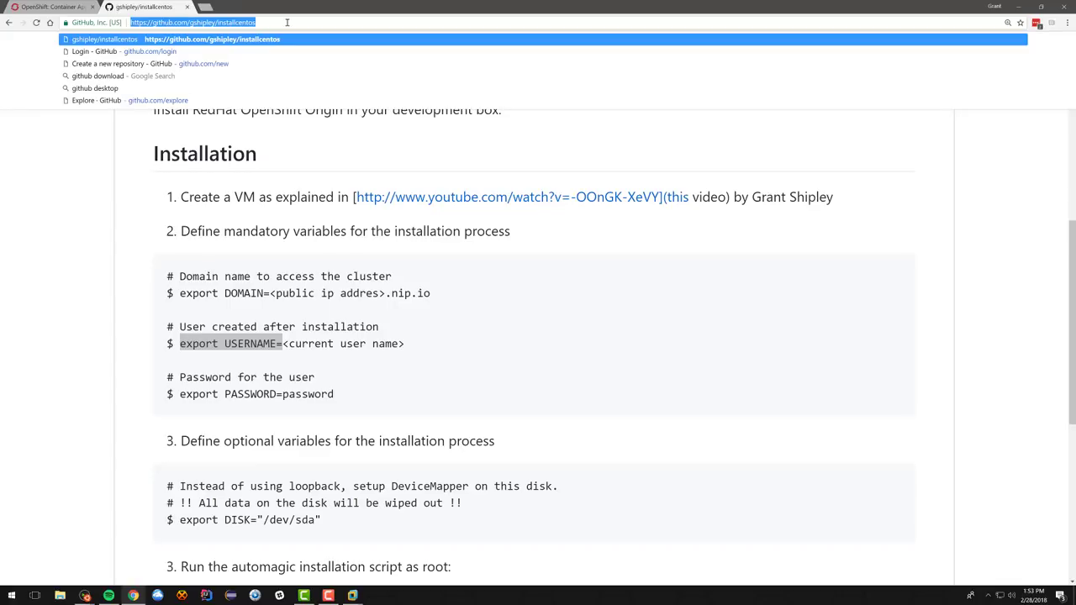
{"action": "type", "text": "192.168.0.1"}
{"action": "key", "text": "Return"}
{"action": "left_click", "coordinate": [593, 251]}
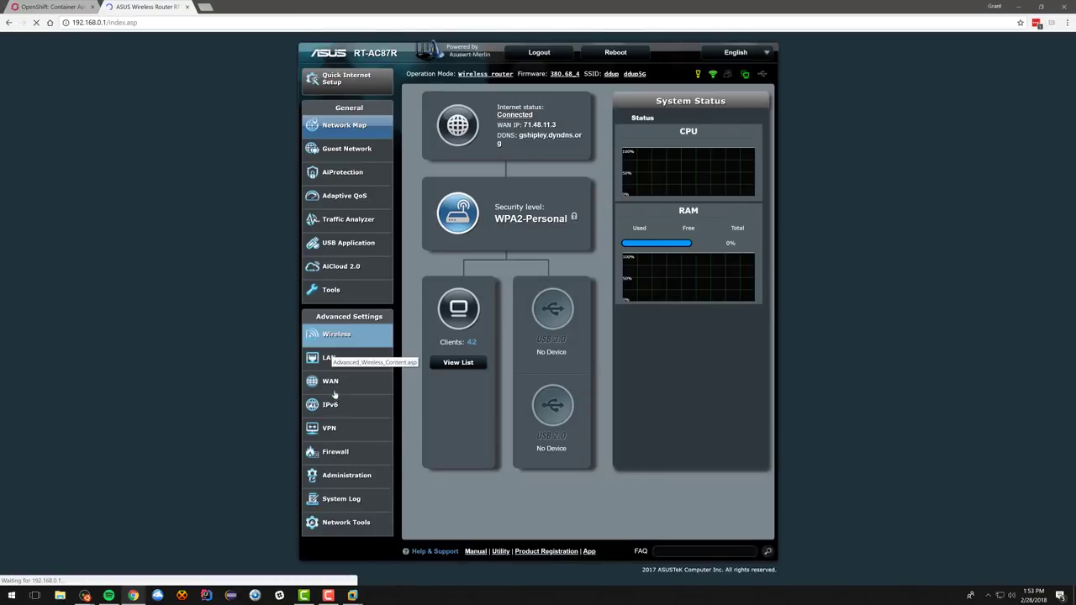
{"action": "left_click", "coordinate": [382, 374]}
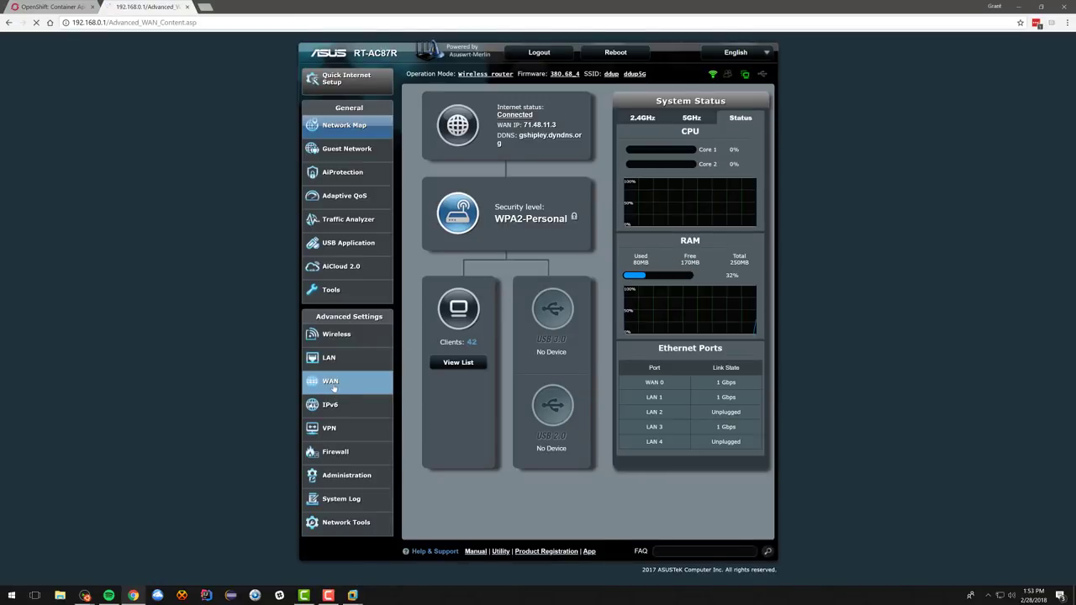
{"action": "scroll", "coordinate": [583, 336], "scroll_direction": "down", "scroll_amount": 1}
{"action": "left_click", "coordinate": [602, 65]}
{"action": "scroll", "coordinate": [587, 403], "scroll_direction": "down", "scroll_amount": 1}
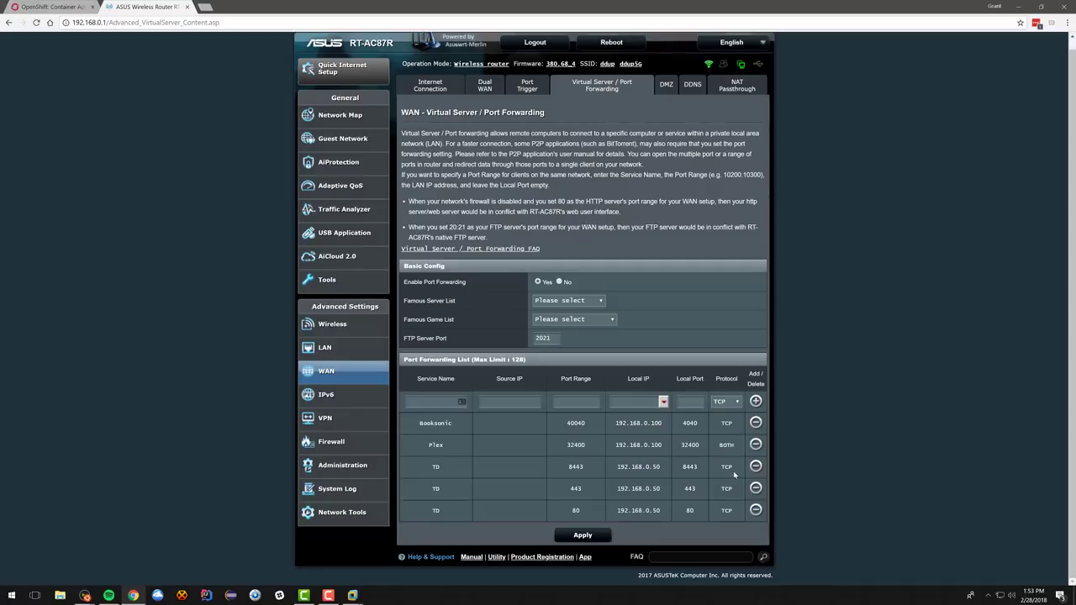
Step: Delete the old TD rules for 8443, 443 and 80, and add the techdope 8443 rule
{"action": "left_click", "coordinate": [756, 469]}
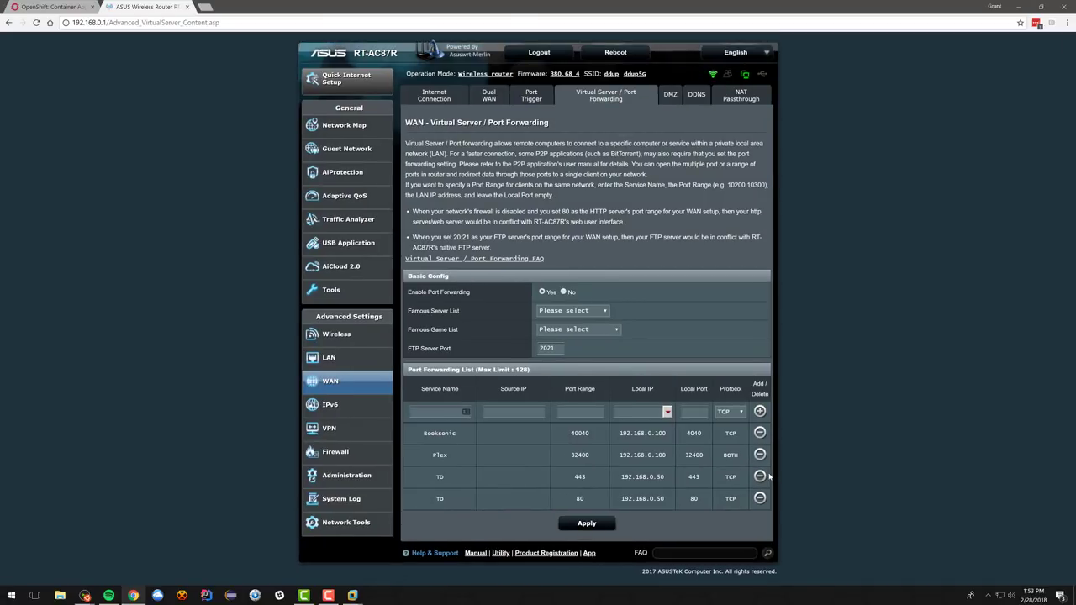
{"action": "left_click", "coordinate": [760, 477]}
{"action": "left_click", "coordinate": [760, 477]}
{"action": "left_click", "coordinate": [441, 410]}
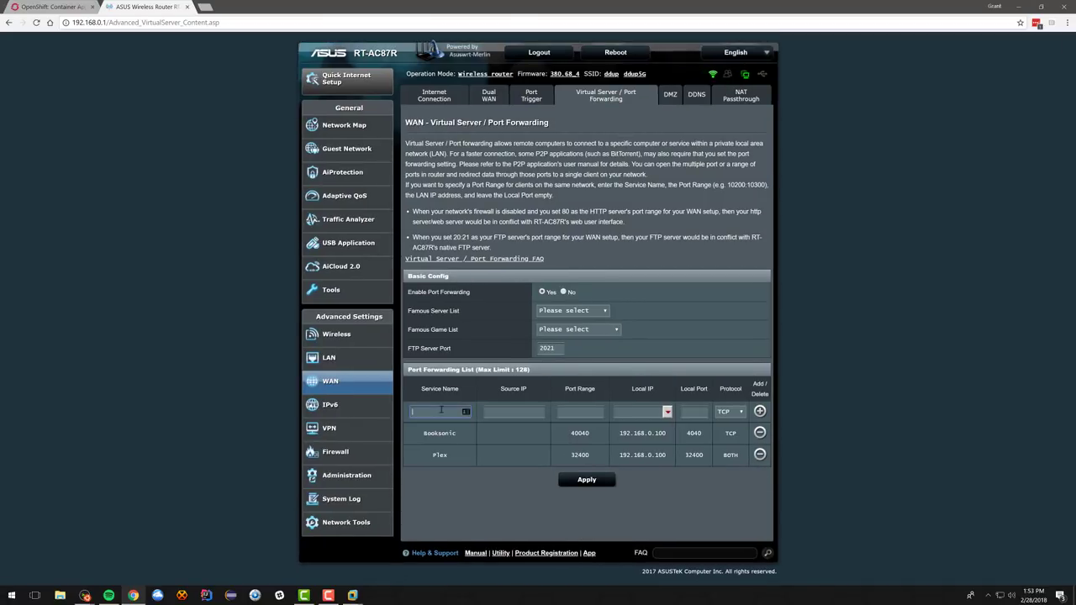
{"action": "type", "text": "td"}
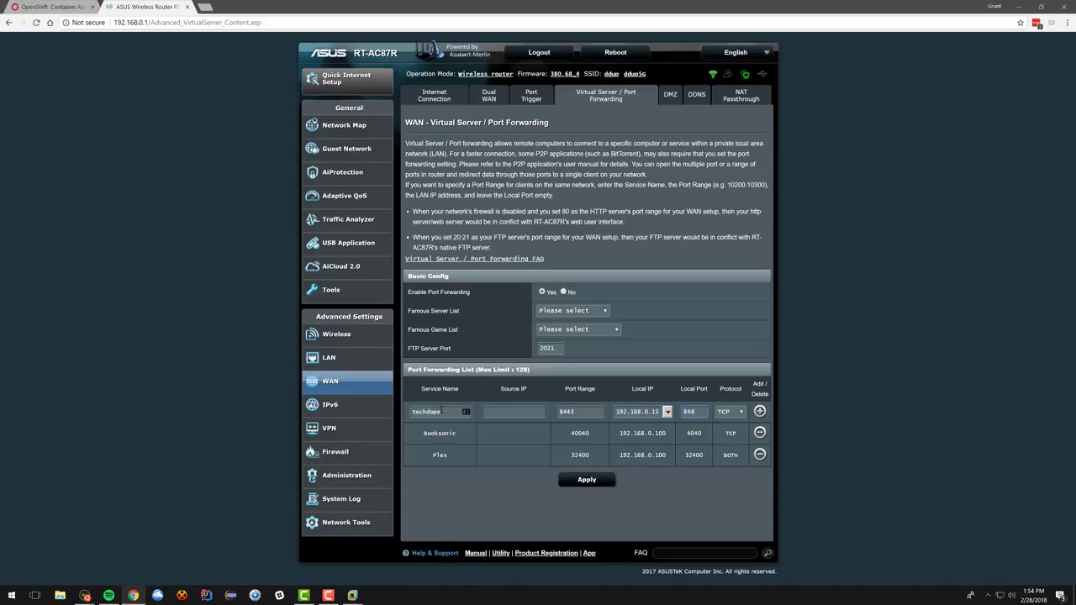
{"action": "left_click", "coordinate": [760, 411]}
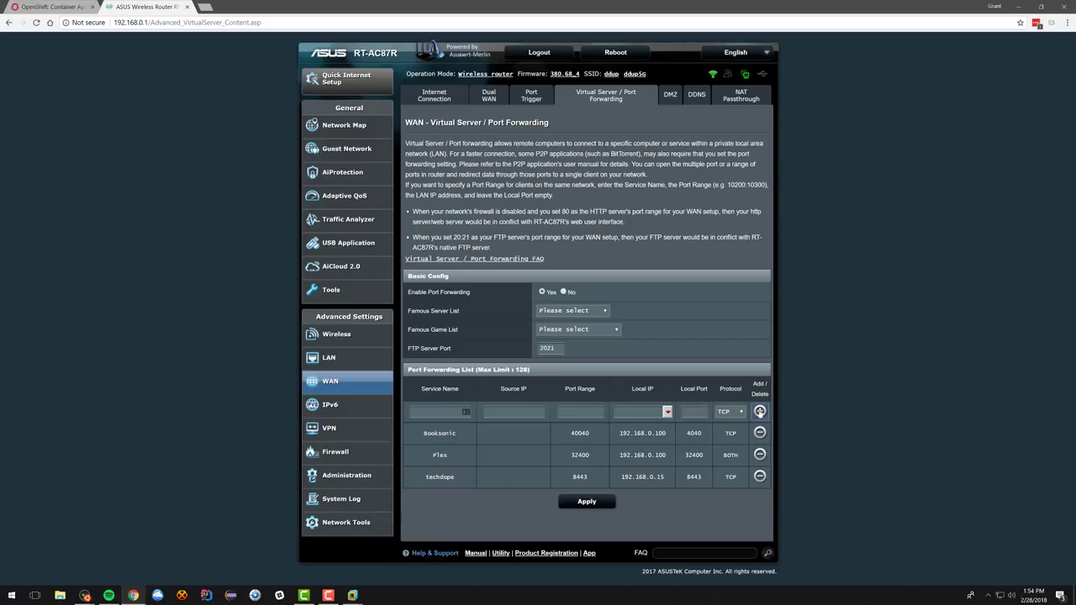
Step: Add the techdope rule forwarding port 80 to 192.168.0.15
{"action": "left_click", "coordinate": [443, 411]}
{"action": "type", "text": "tec"}
{"action": "type", "text": "80"}
{"action": "key", "text": "Tab"}
{"action": "type", "text": "192.168.0.15"}
{"action": "left_click", "coordinate": [759, 411]}
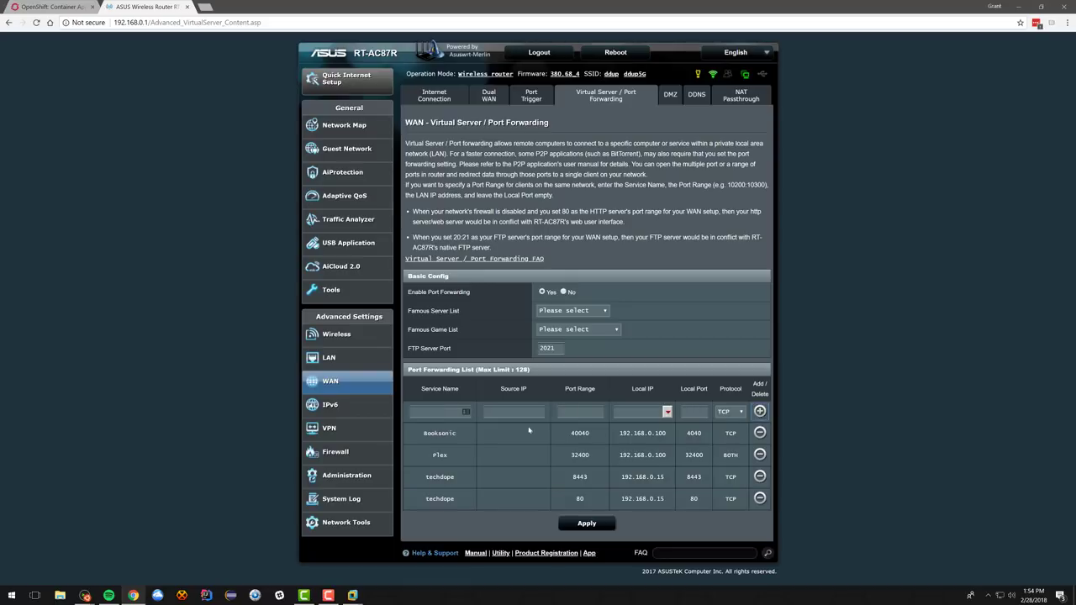
Step: Add the techdope443 rule sending port 443 to 192.168.0.15 and apply the changes
{"action": "left_click", "coordinate": [443, 412]}
{"action": "type", "text": "techdope443"}
{"action": "key", "text": "Tab"}
{"action": "type", "text": "192.168.0.15"}
{"action": "key", "text": "Tab"}
{"action": "left_click", "coordinate": [759, 411]}
{"action": "left_click", "coordinate": [583, 546]}
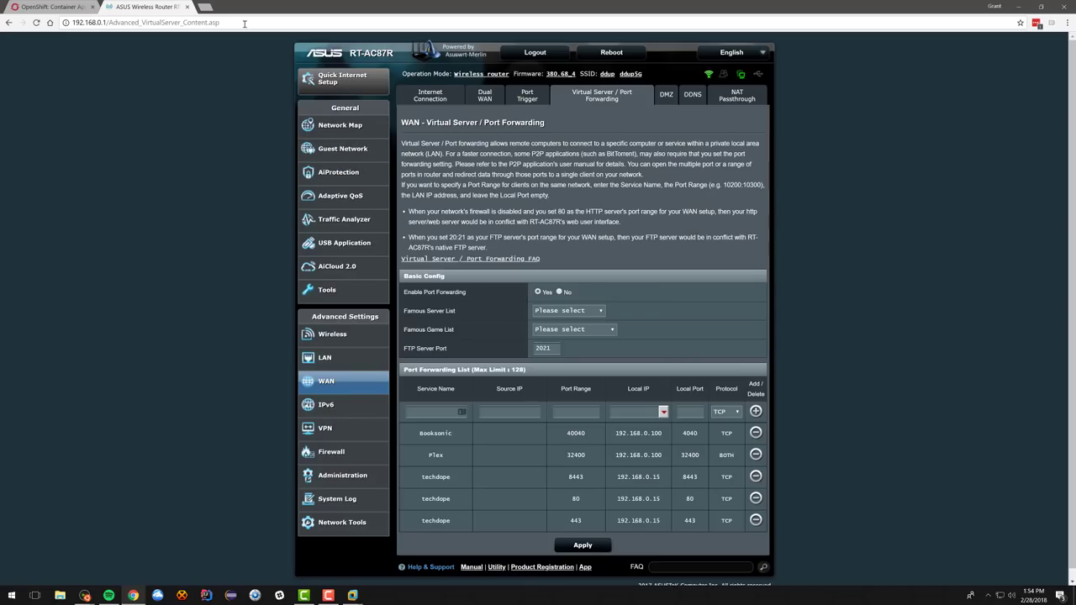
{"action": "left_click", "coordinate": [245, 24]}
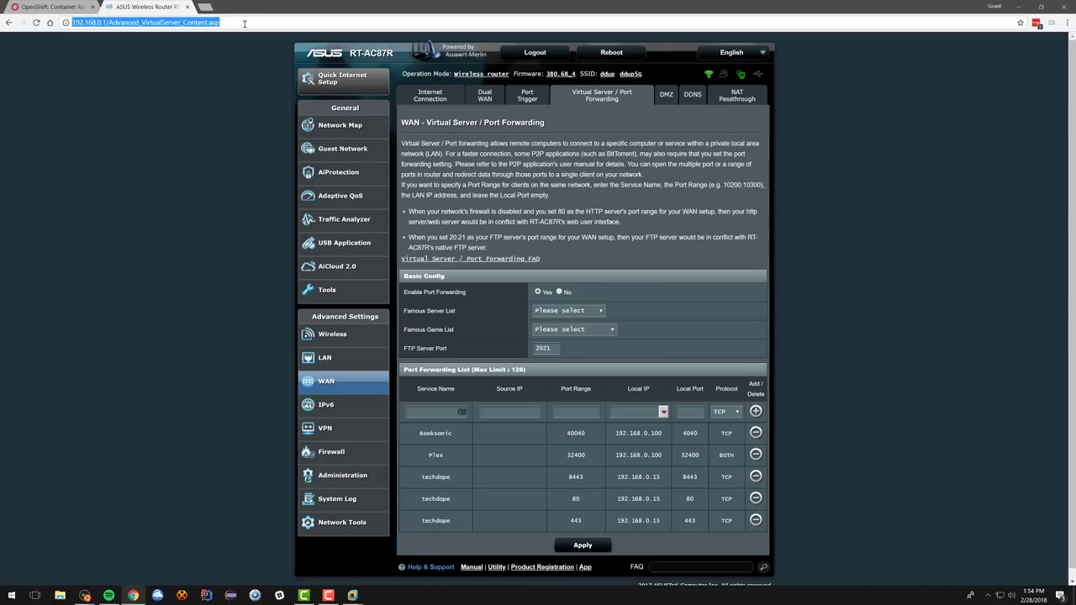
Step: Check the public IP 71.48.11.3 on ifconfig.co
{"action": "type", "text": "ifconfig.co"}
{"action": "key", "text": "Return"}
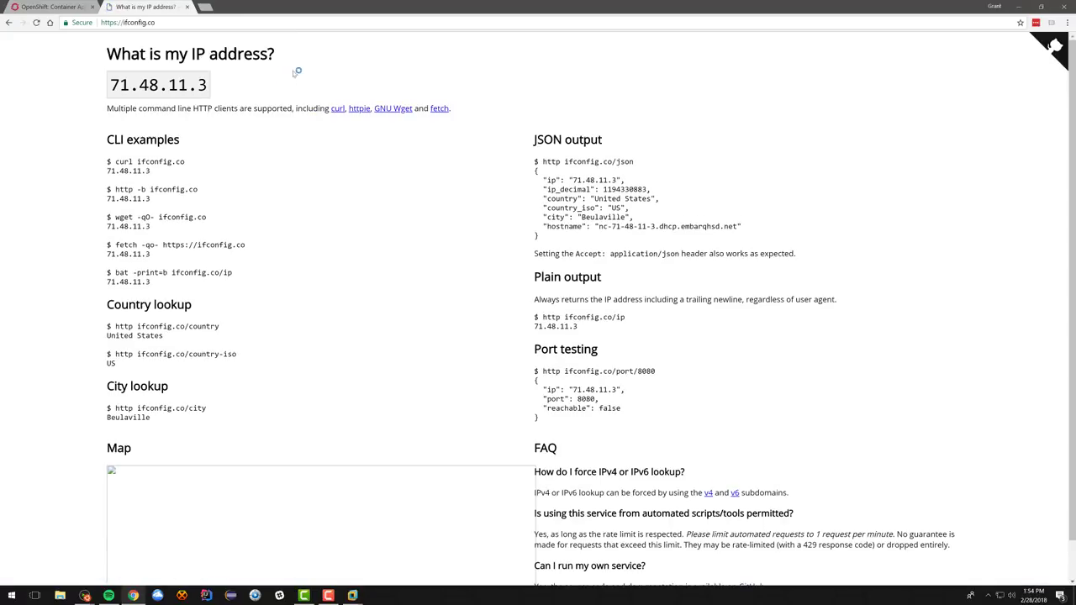
{"action": "left_click_drag", "start_coordinate": [110, 84], "coordinate": [210, 84]}
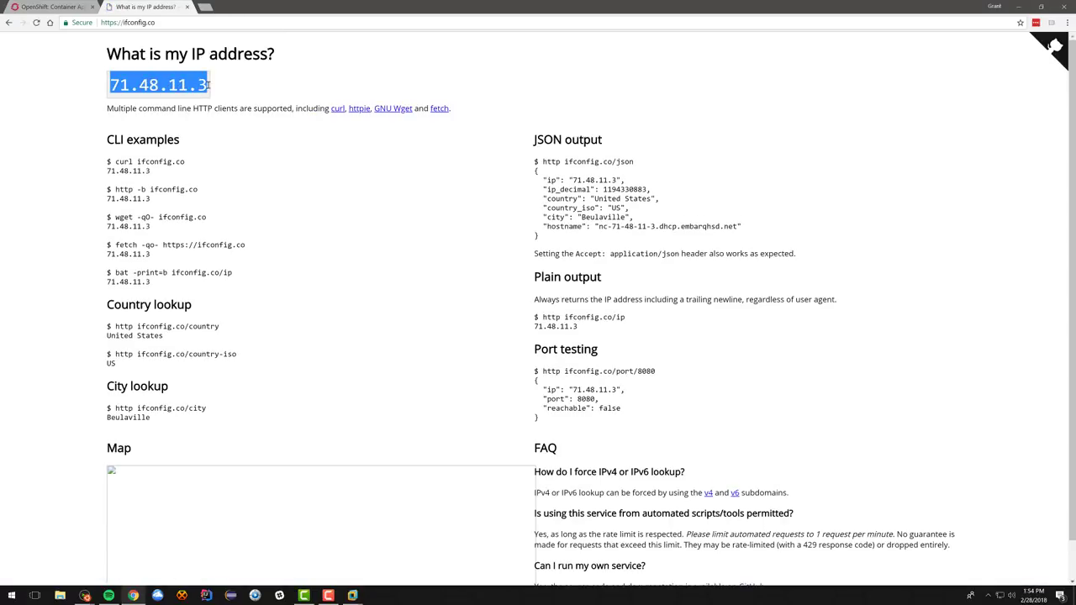
{"action": "left_click", "coordinate": [227, 86]}
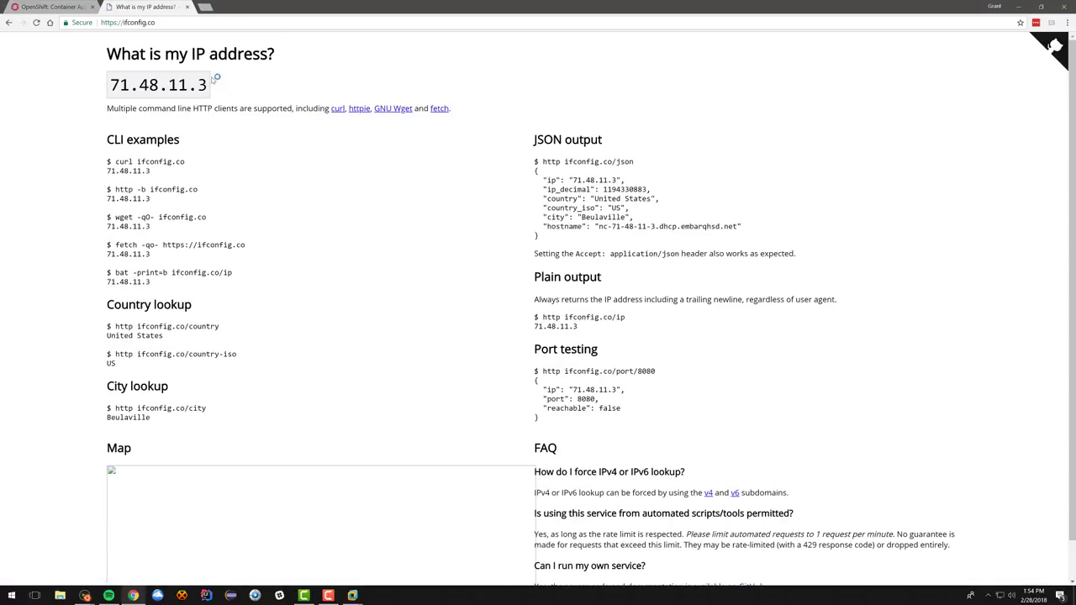
Step: Log in to gandi.net in a new tab to reach the techdope.io domain list
{"action": "left_click", "coordinate": [205, 8]}
{"action": "type", "text": "gandi.net"}
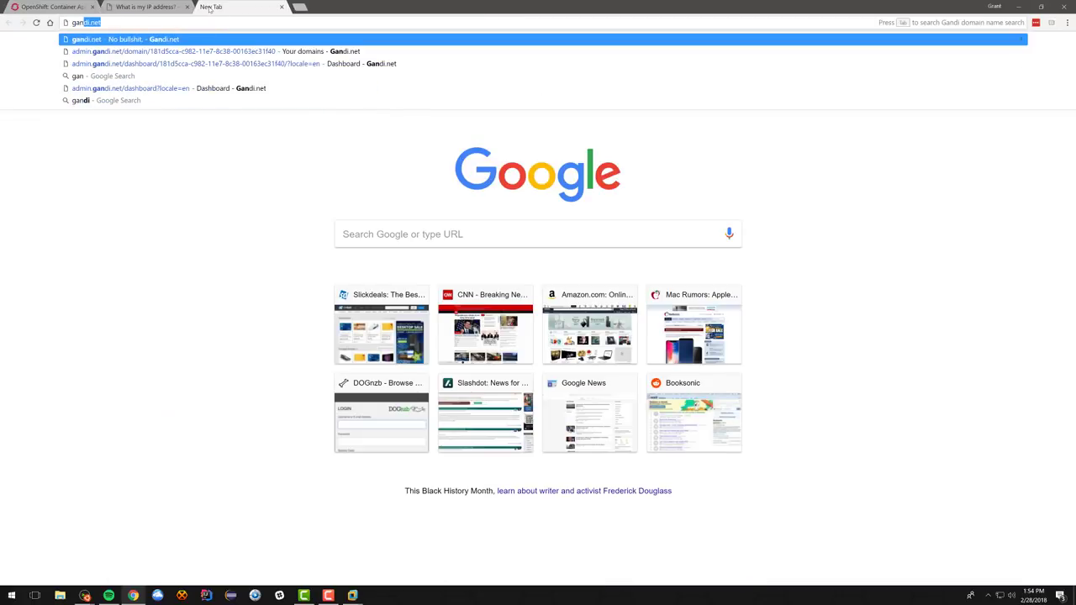
{"action": "key", "text": "Return"}
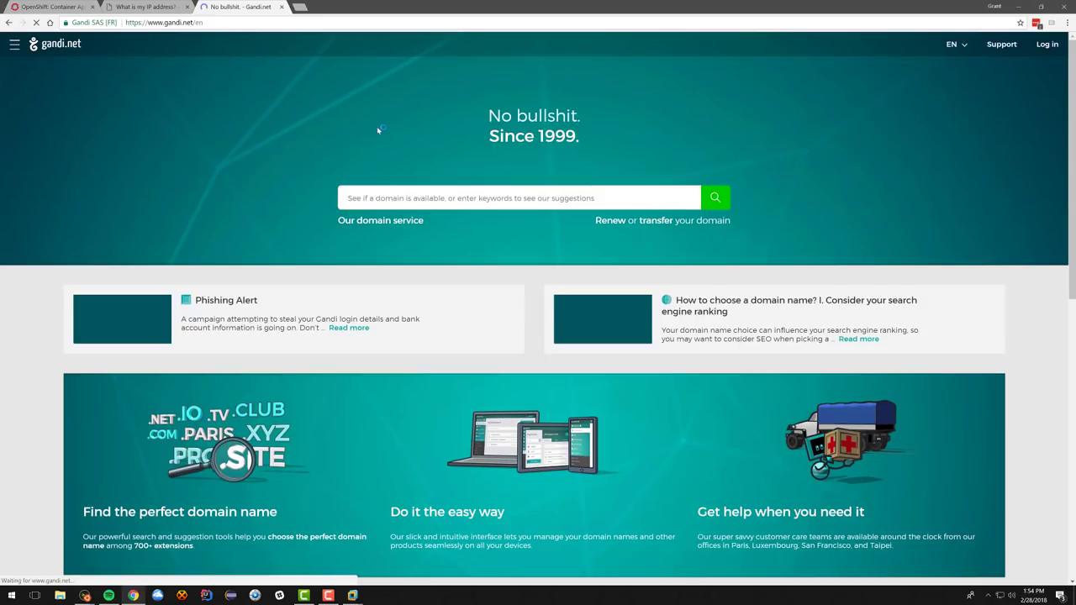
{"action": "left_click", "coordinate": [1047, 44]}
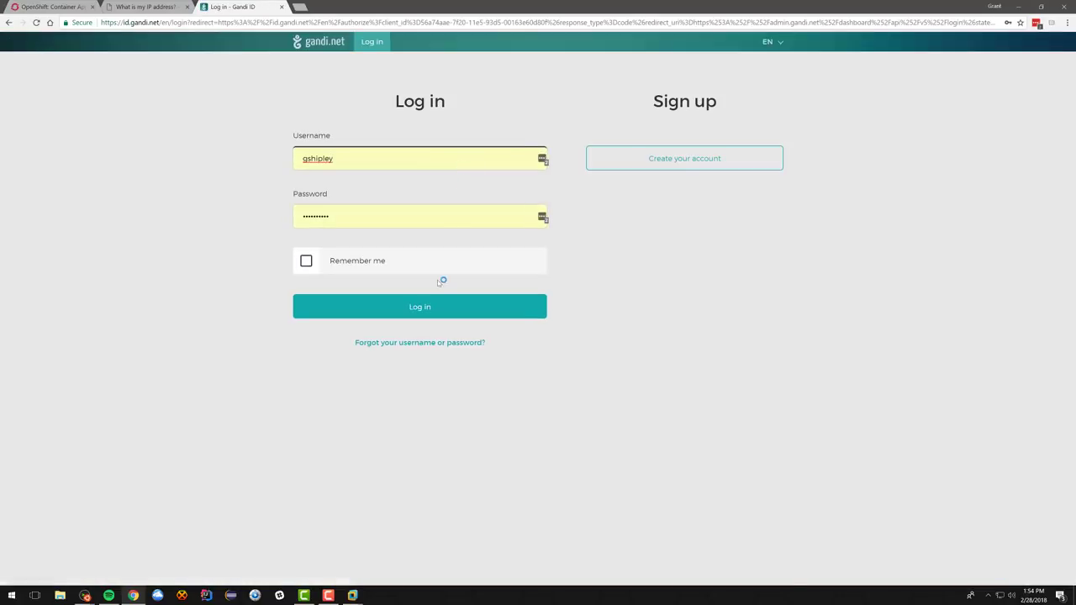
{"action": "left_click", "coordinate": [427, 308]}
{"action": "left_click", "coordinate": [429, 308]}
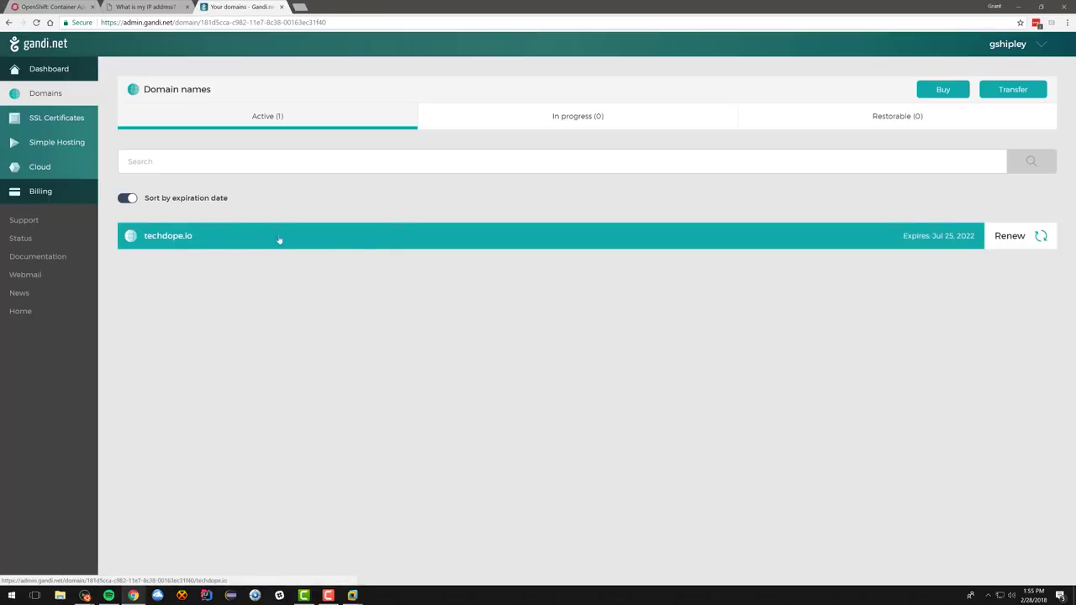
Step: Compare techdope.io's DNS A records in Gandi.net against the public IP 71.48.11.3
{"action": "left_click", "coordinate": [157, 238]}
{"action": "left_click", "coordinate": [91, 243]}
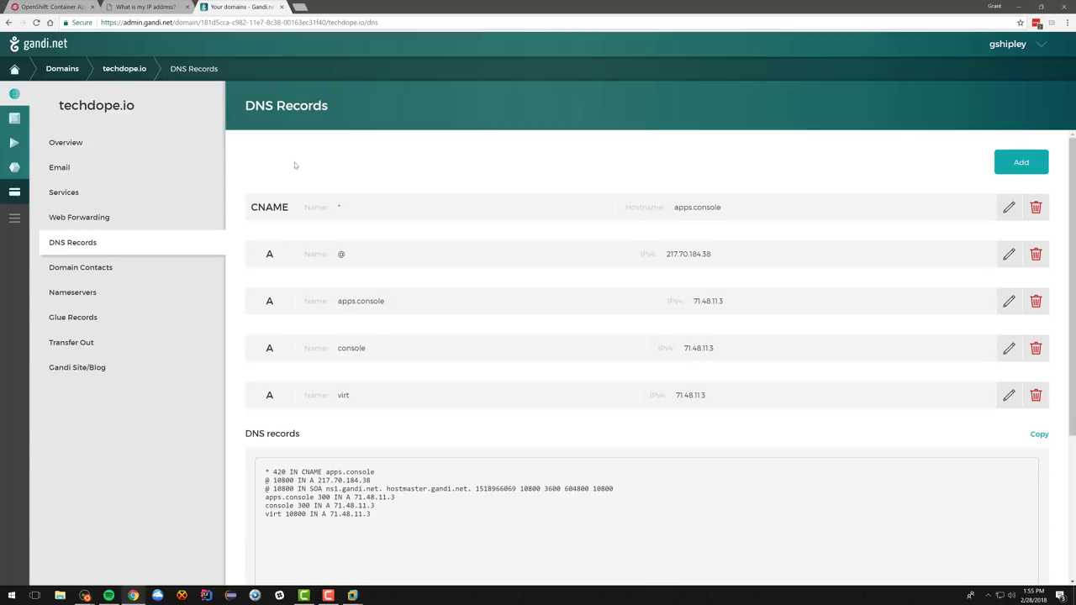
{"action": "left_click", "coordinate": [139, 7]}
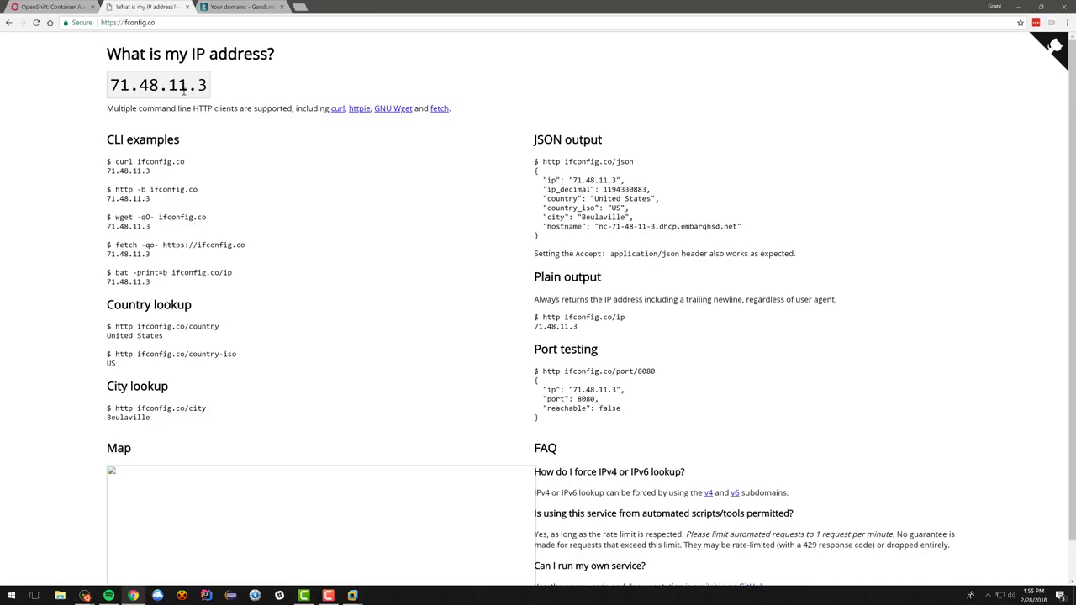
{"action": "left_click", "coordinate": [227, 8]}
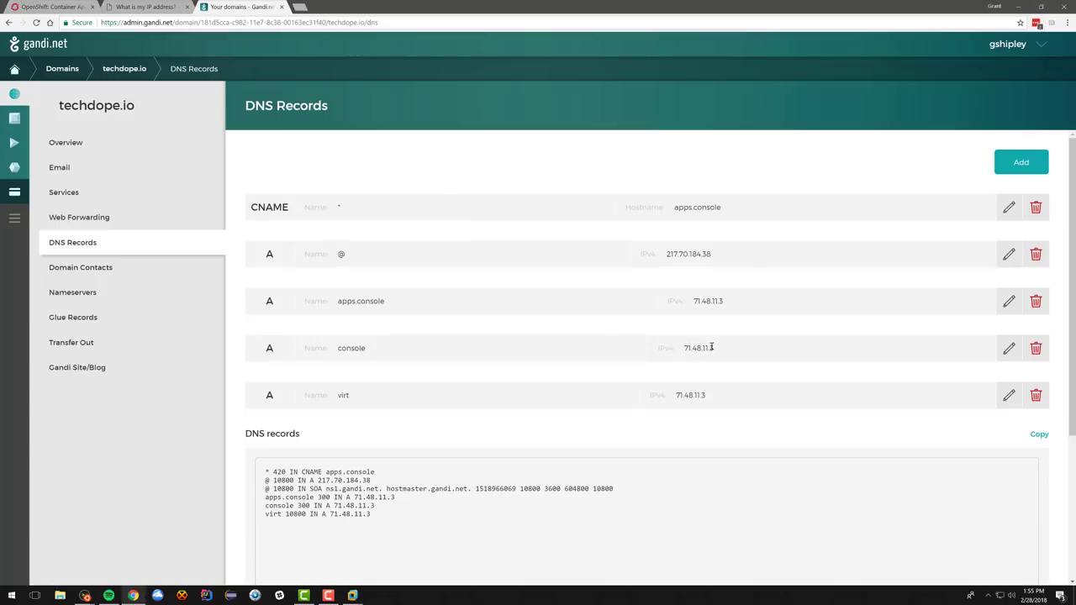
Step: Return to the ifconfig.co page and select the public IP 71.48.11.3
{"action": "left_click", "coordinate": [155, 8]}
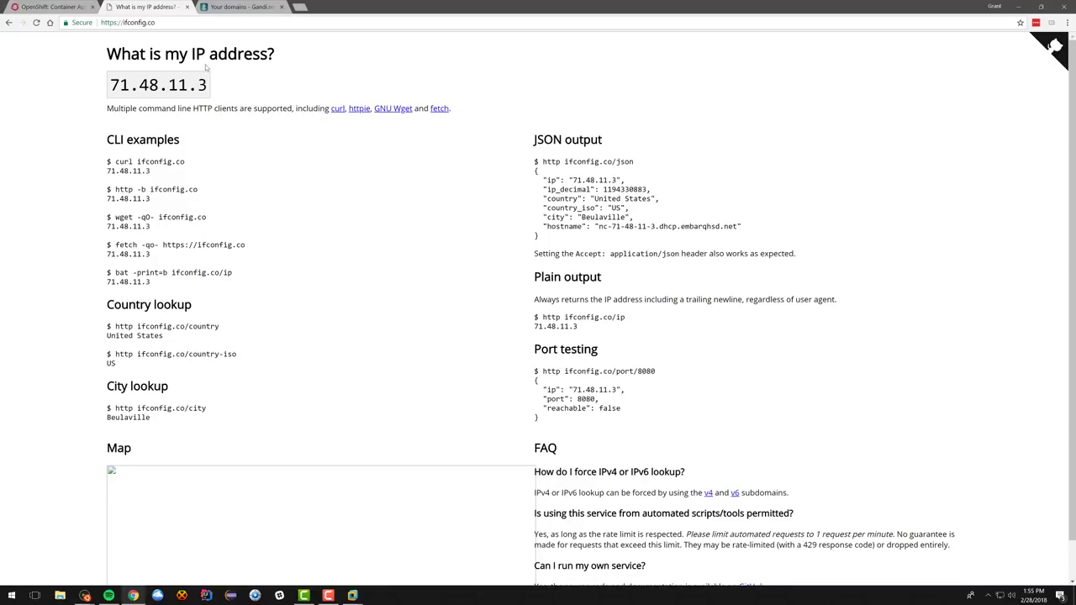
{"action": "left_click_drag", "start_coordinate": [209, 85], "coordinate": [109, 85]}
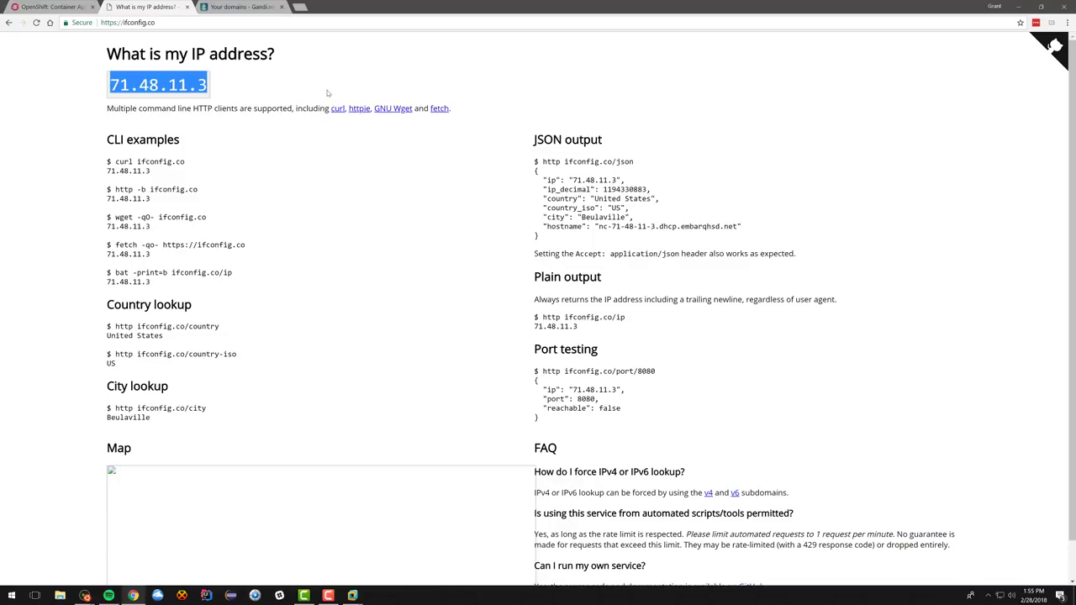
{"action": "left_click", "coordinate": [330, 24]}
Step: Open the console at console.techdope.io:8443 past the certificate warning, log in, and decline saving the password
{"action": "type", "text": "https://conso"}
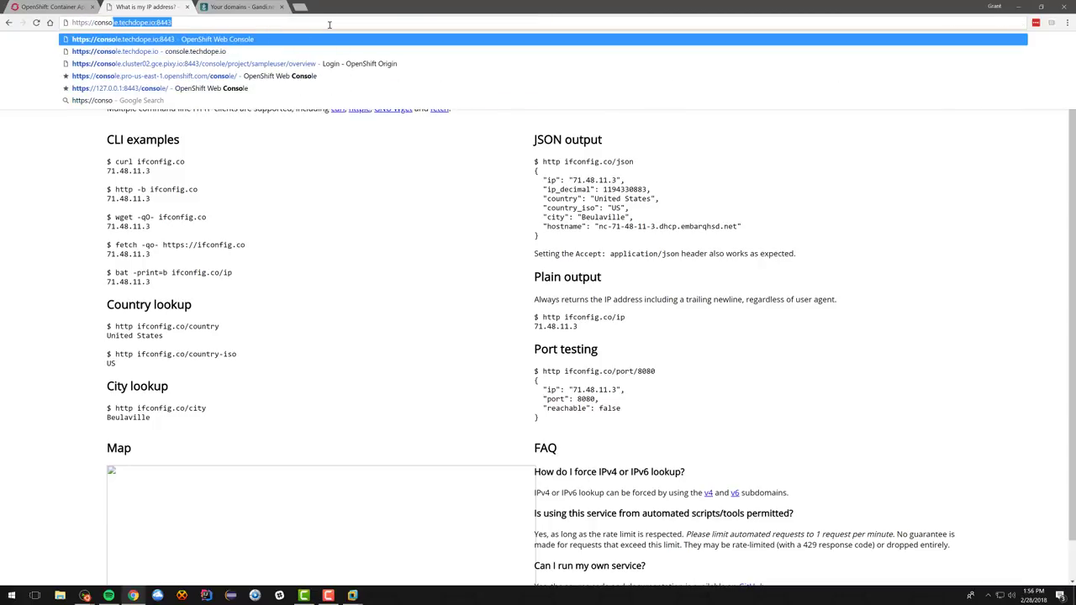
{"action": "key", "text": "Return"}
{"action": "left_click", "coordinate": [408, 300]}
{"action": "left_click", "coordinate": [471, 375]}
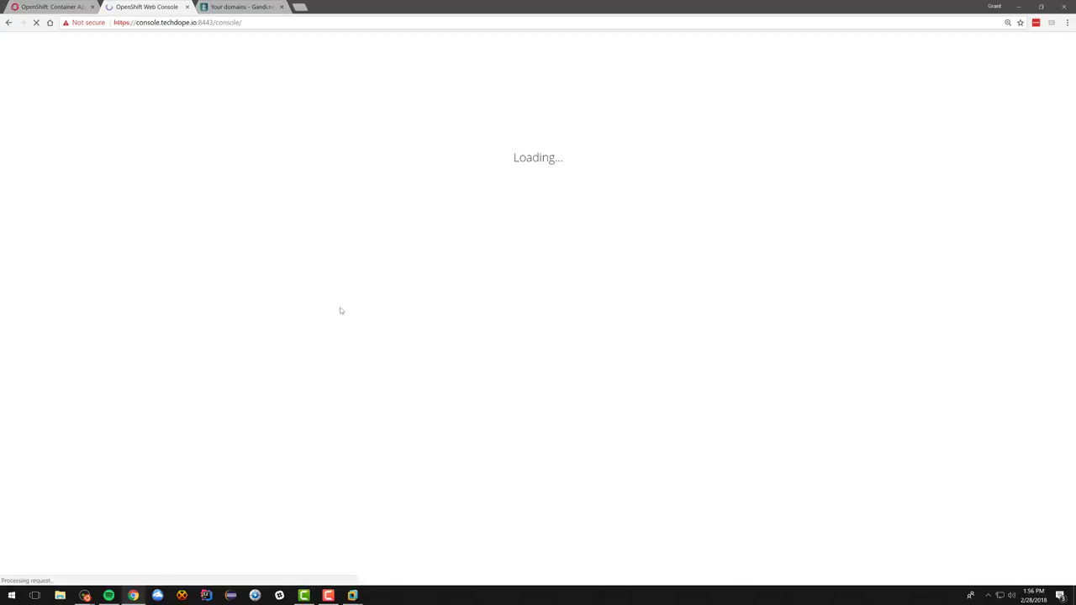
{"action": "left_click", "coordinate": [175, 412]}
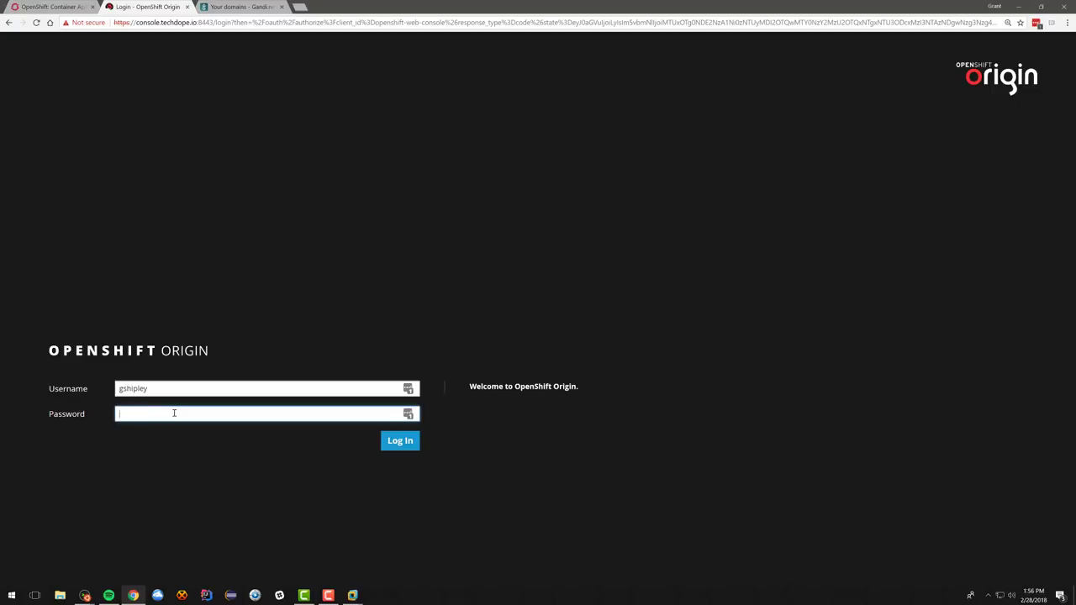
{"action": "key", "text": "Return"}
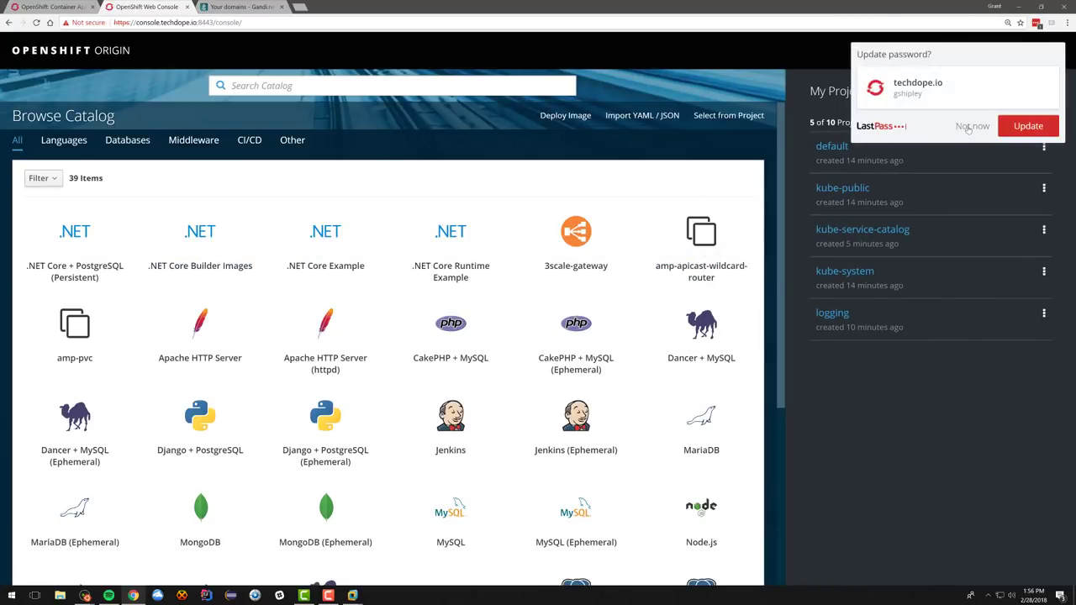
{"action": "left_click", "coordinate": [865, 158]}
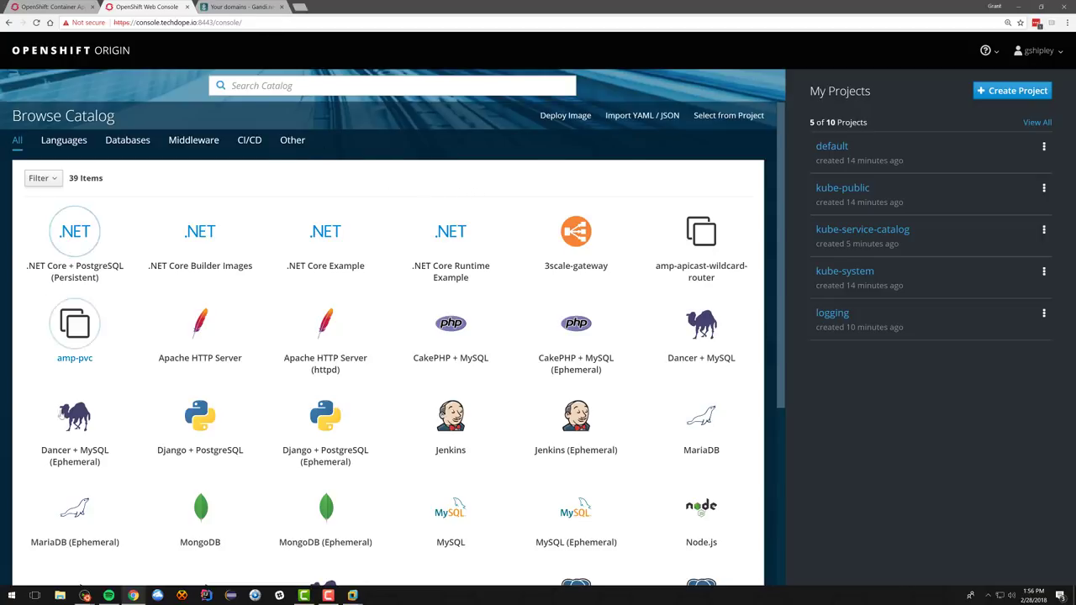
Step: View the OpenShift and Kubernetes versions on the About page, zoomed to 175%
{"action": "scroll", "coordinate": [651, 306], "scroll_direction": "down", "scroll_amount": 1}
{"action": "scroll", "coordinate": [650, 306], "scroll_direction": "down", "scroll_amount": 1}
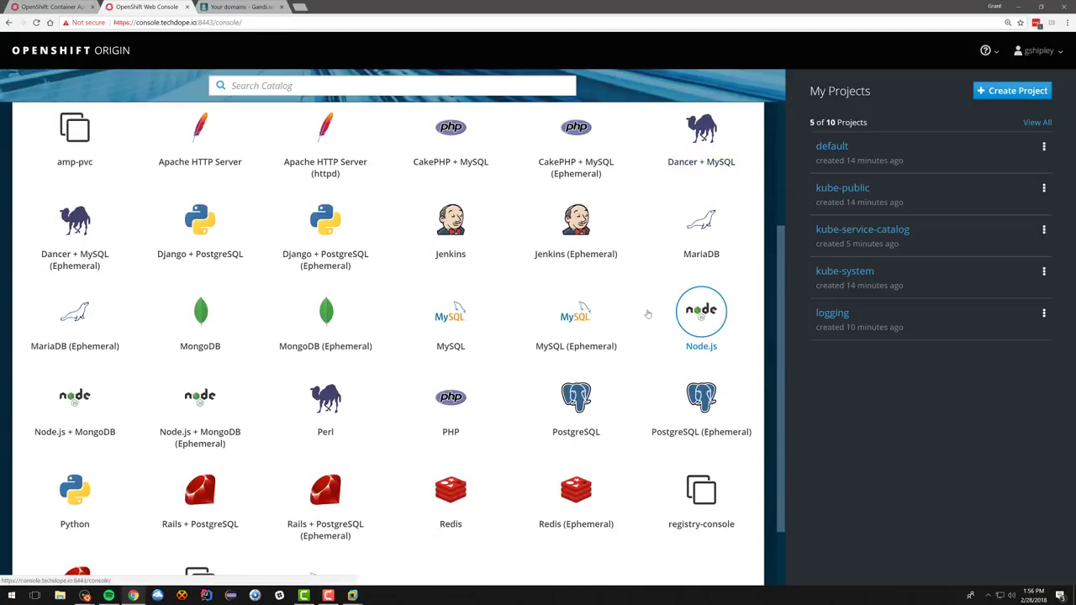
{"action": "scroll", "coordinate": [648, 311], "scroll_direction": "up", "scroll_amount": 2}
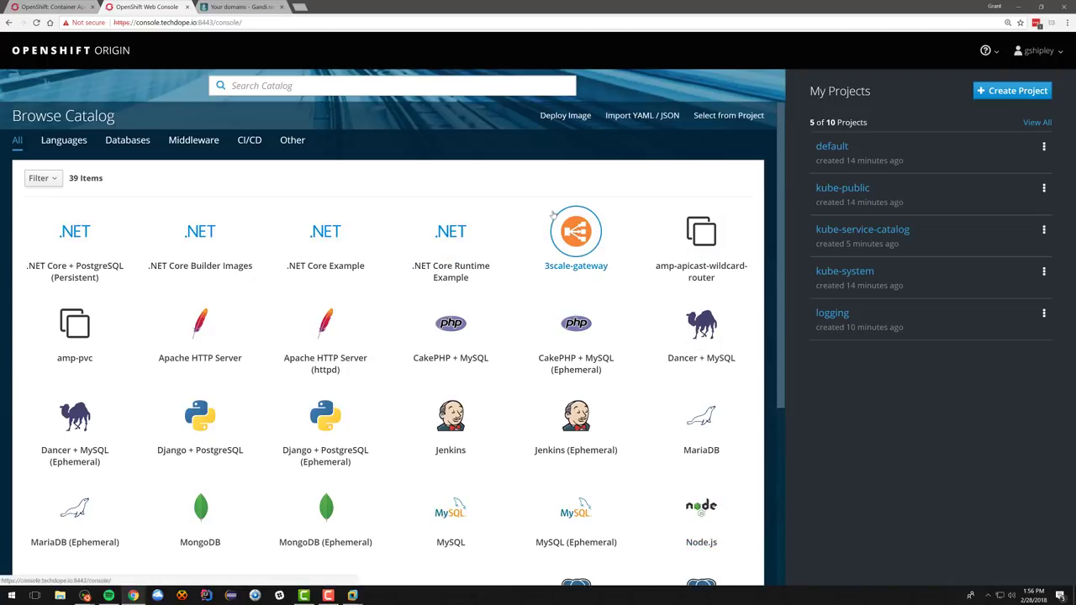
{"action": "left_click", "coordinate": [989, 50]}
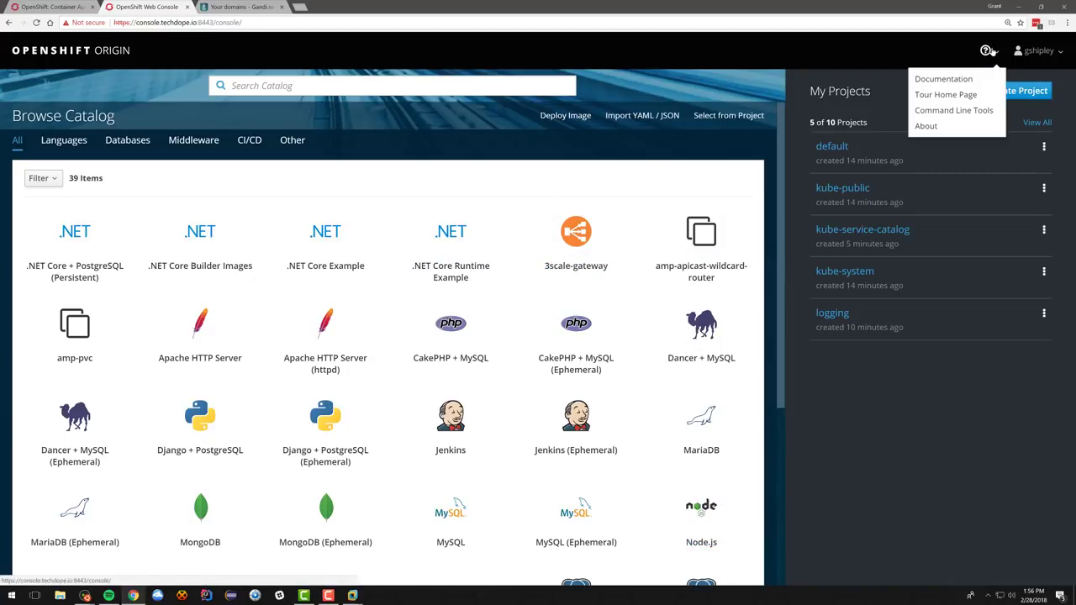
{"action": "left_click", "coordinate": [925, 126]}
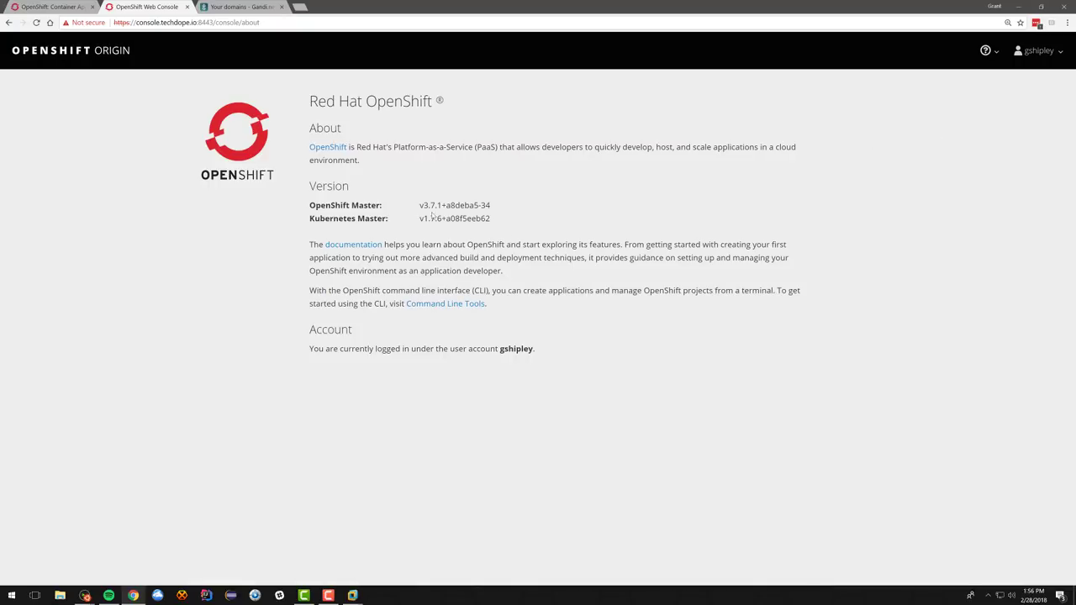
{"action": "left_click_drag", "start_coordinate": [419, 205], "coordinate": [512, 210]}
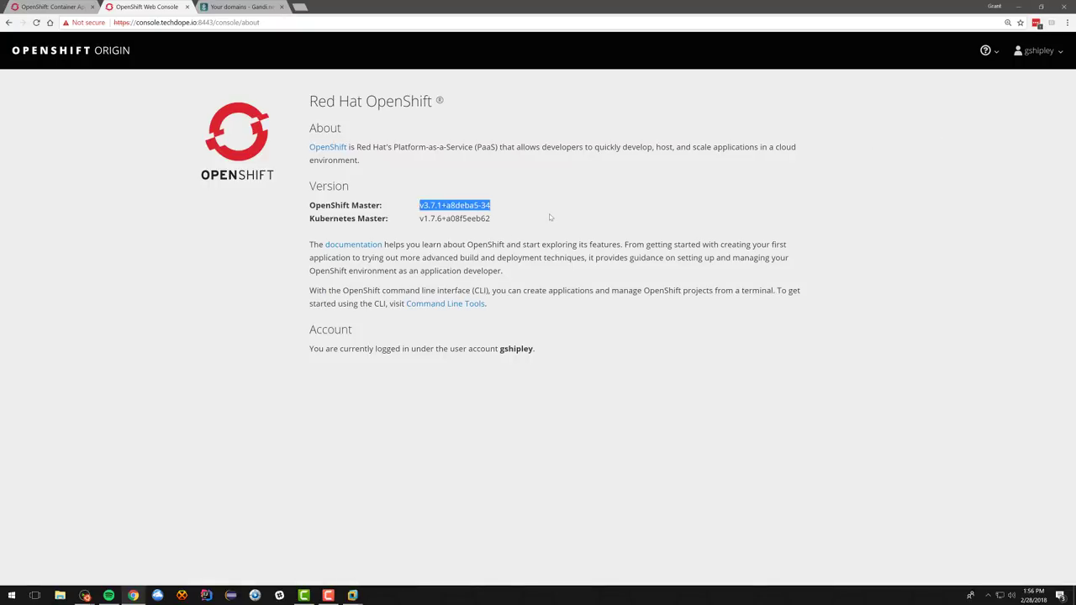
{"action": "key", "text": "ctrl+plus"}
{"action": "key", "text": "ctrl+plus"}
{"action": "key", "text": "ctrl+plus"}
{"action": "key", "text": "ctrl+plus"}
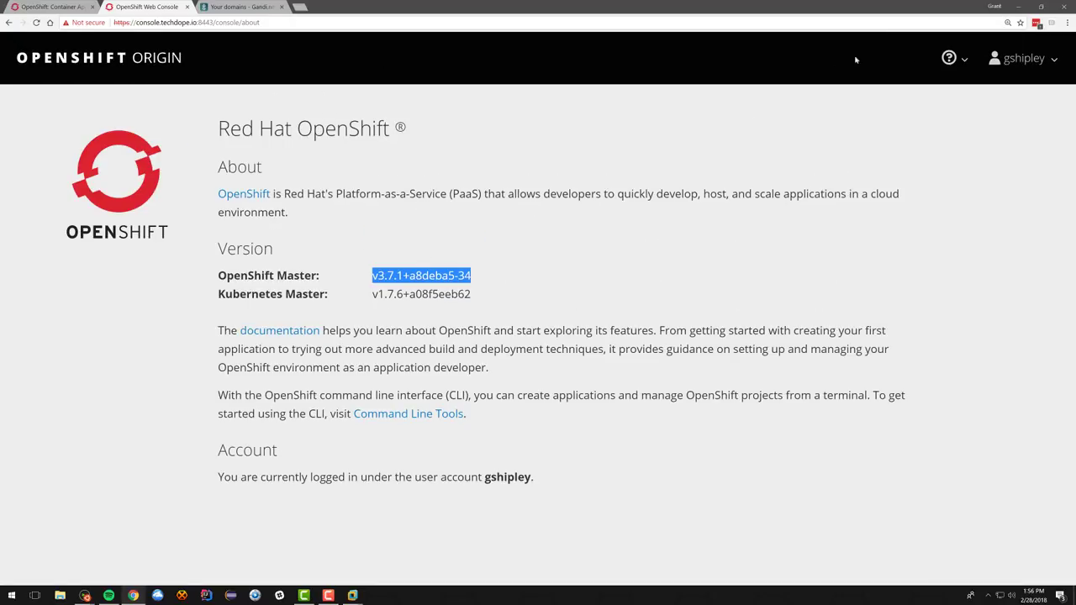
Step: Go back to the OpenShift Origin catalog home page
{"action": "left_click", "coordinate": [1015, 64]}
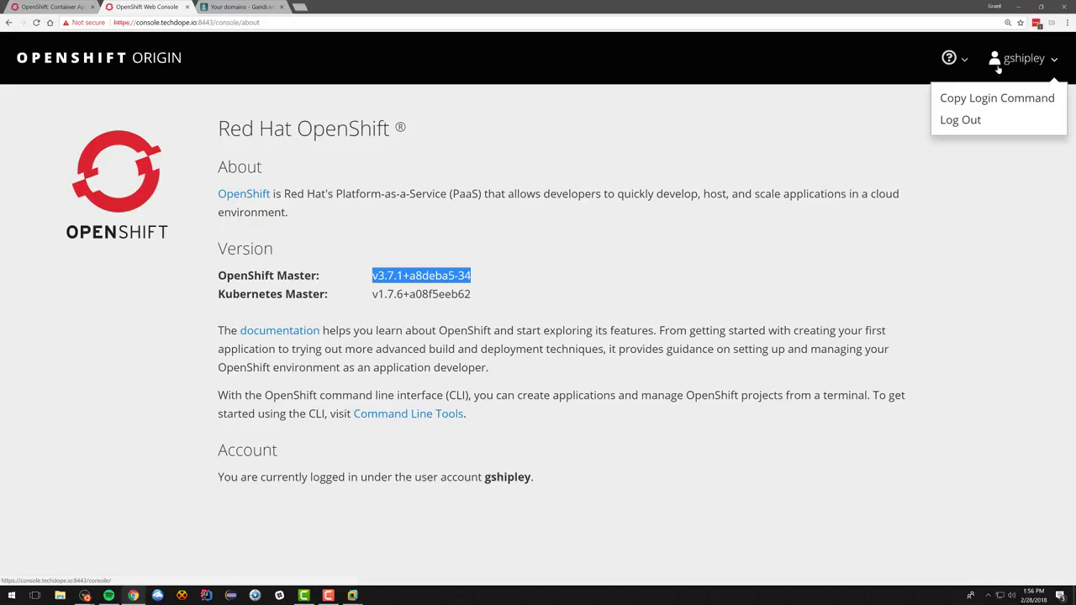
{"action": "left_click", "coordinate": [769, 124]}
{"action": "left_click", "coordinate": [166, 66]}
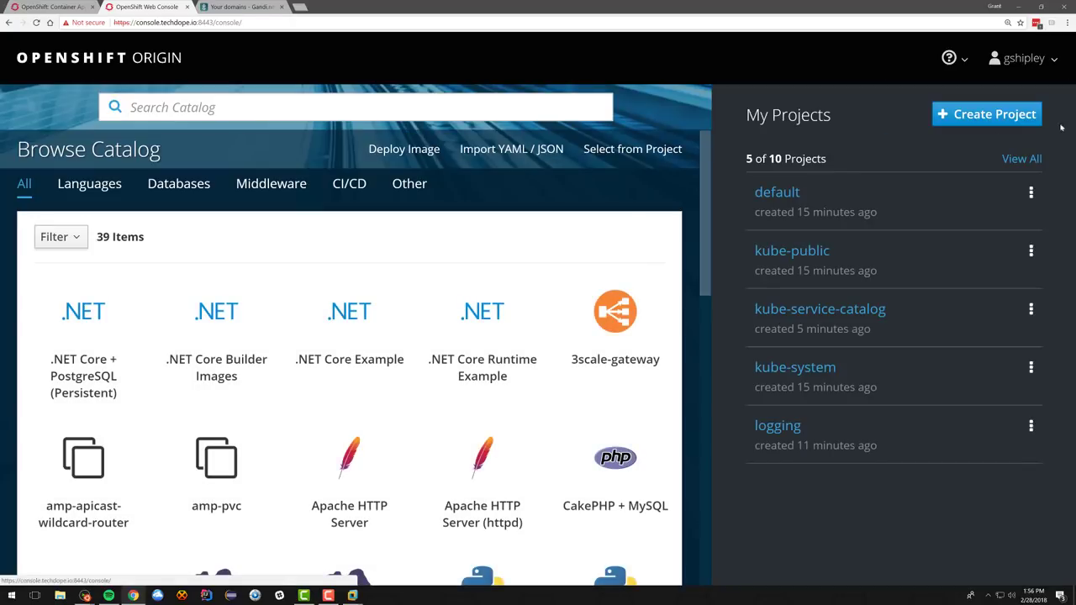
Step: Create a new project named grantproject
{"action": "left_click", "coordinate": [988, 114]}
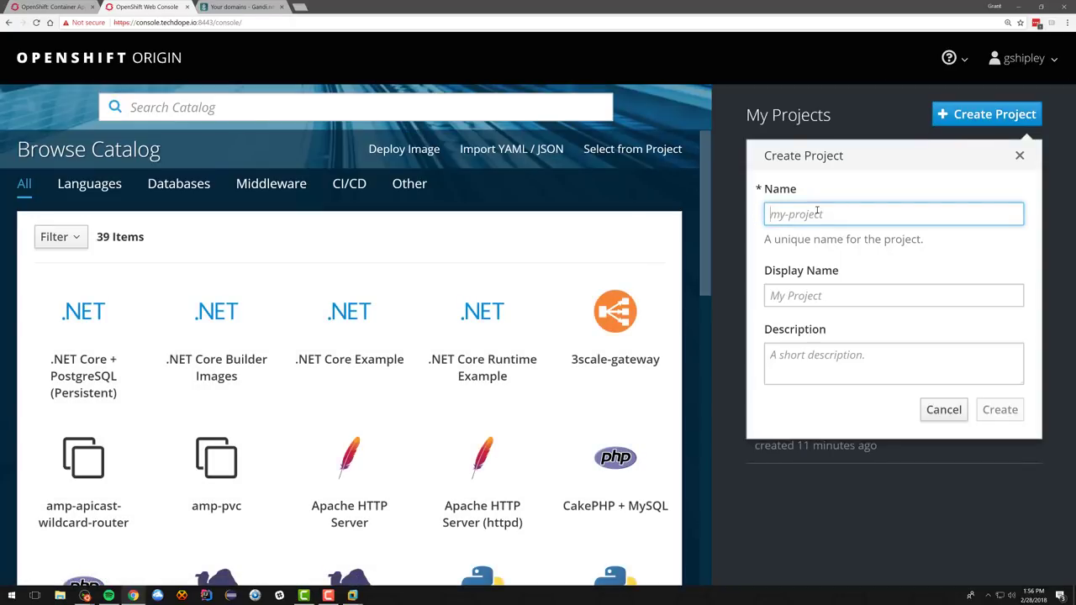
{"action": "type", "text": "grantproject"}
{"action": "key", "text": "Tab"}
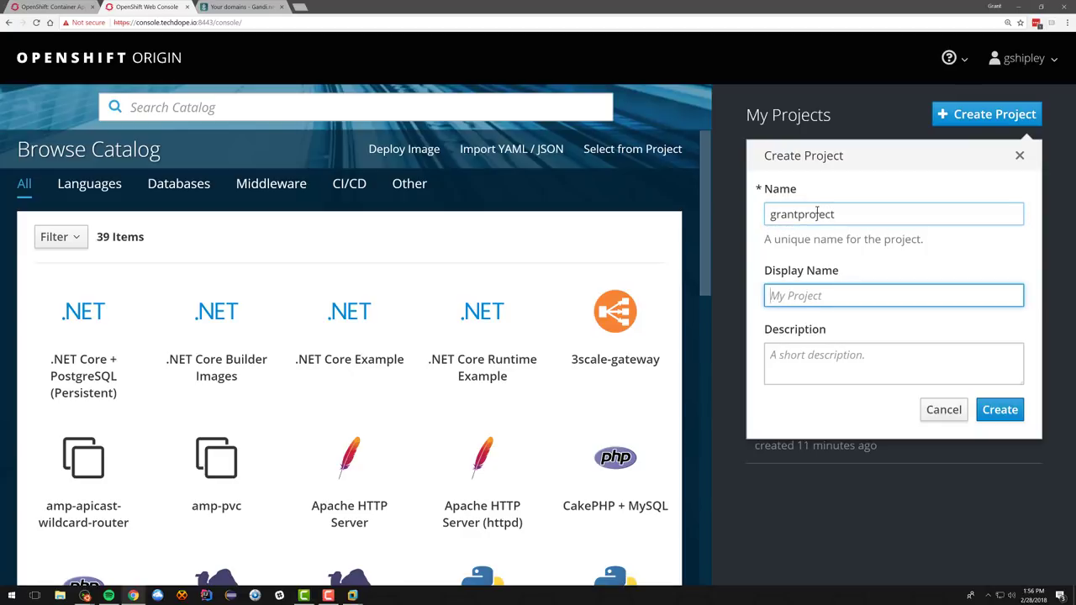
{"action": "left_click", "coordinate": [1003, 410]}
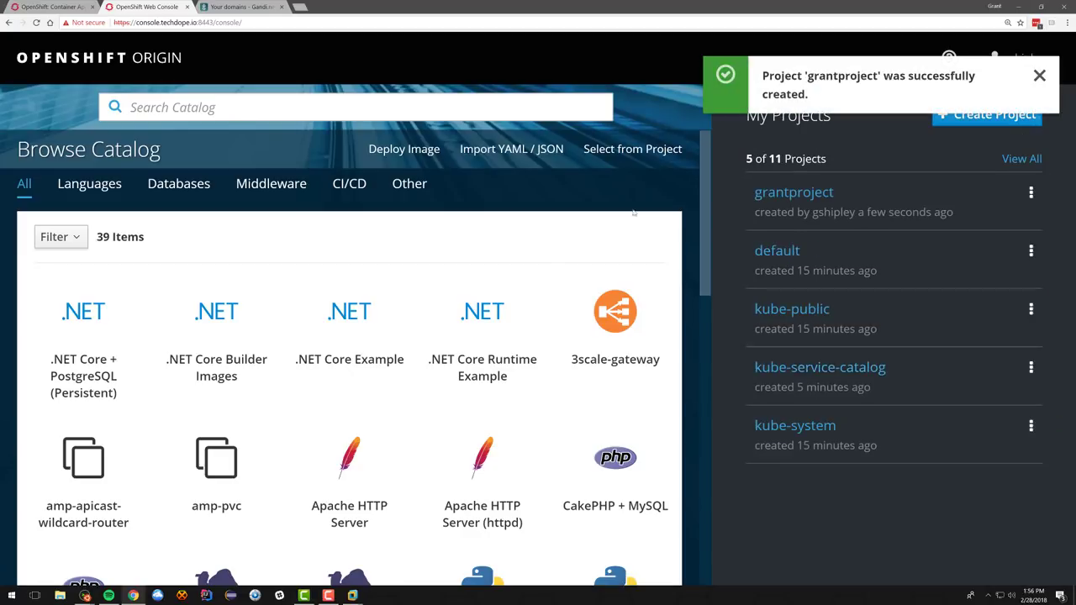
Step: From grantproject's overview, accept the Hawkular metrics certificate and close the metrics tab
{"action": "left_click", "coordinate": [779, 193]}
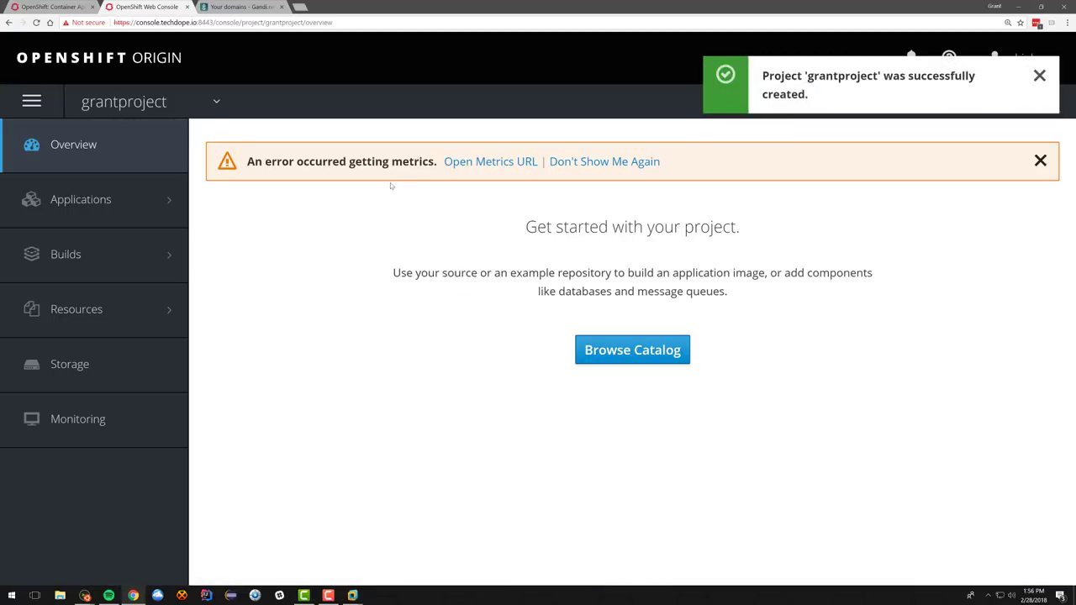
{"action": "left_click", "coordinate": [490, 161]}
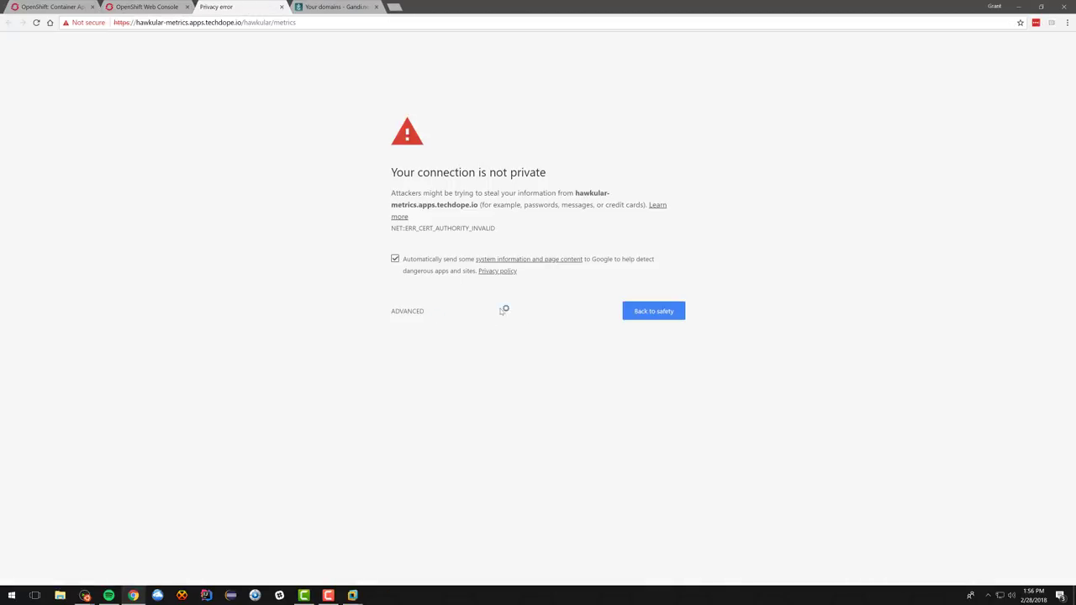
{"action": "left_click", "coordinate": [409, 312]}
{"action": "left_click", "coordinate": [486, 388]}
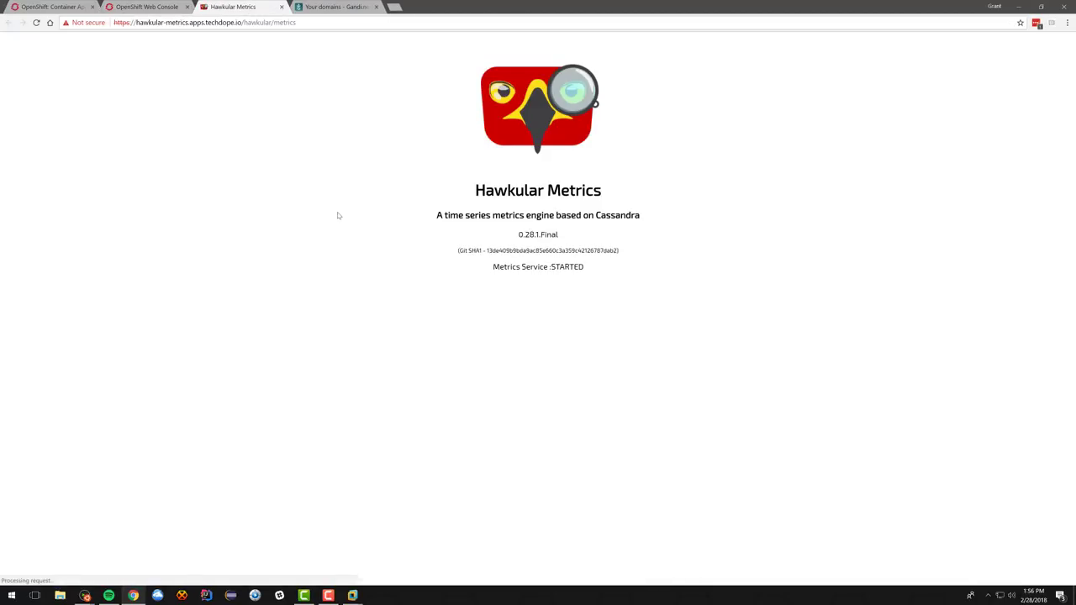
{"action": "left_click", "coordinate": [281, 7]}
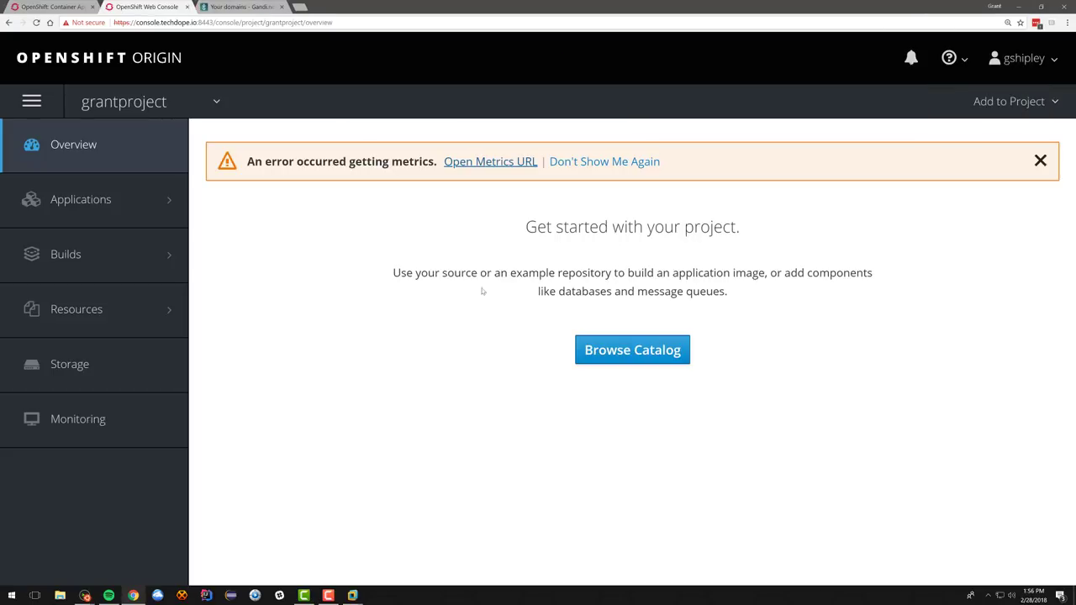
{"action": "left_click", "coordinate": [632, 350]}
Step: Choose the PHP builder from the catalog's Languages > PHP category and proceed to configuration
{"action": "scroll", "coordinate": [483, 328], "scroll_direction": "down", "scroll_amount": 2}
{"action": "scroll", "coordinate": [273, 410], "scroll_direction": "down", "scroll_amount": 2}
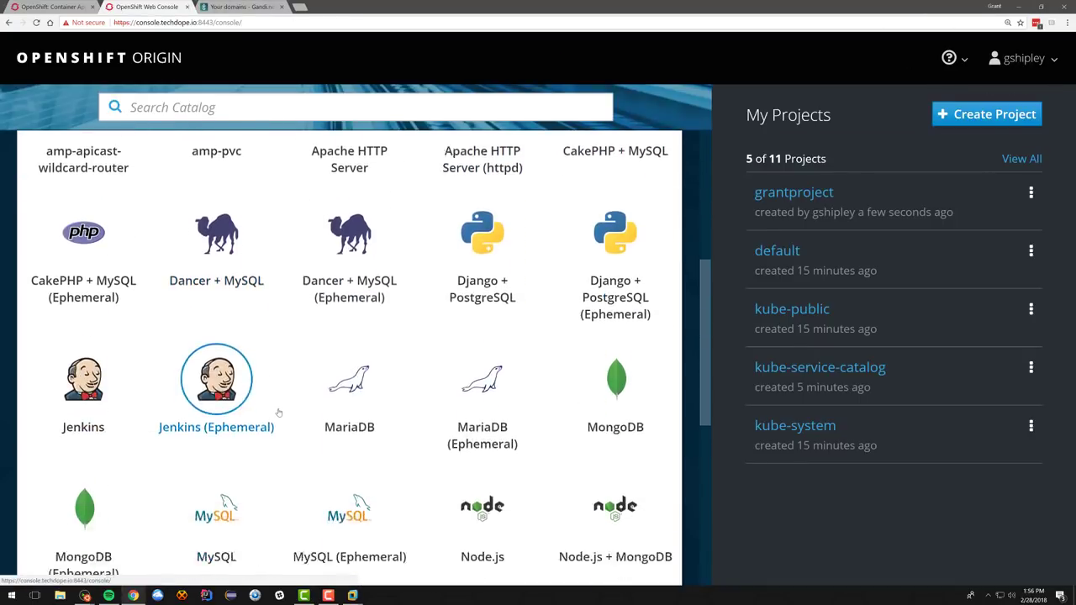
{"action": "scroll", "coordinate": [277, 401], "scroll_direction": "up", "scroll_amount": 4}
{"action": "left_click", "coordinate": [108, 195]}
{"action": "left_click", "coordinate": [92, 349]}
{"action": "scroll", "coordinate": [208, 440], "scroll_direction": "down", "scroll_amount": 1}
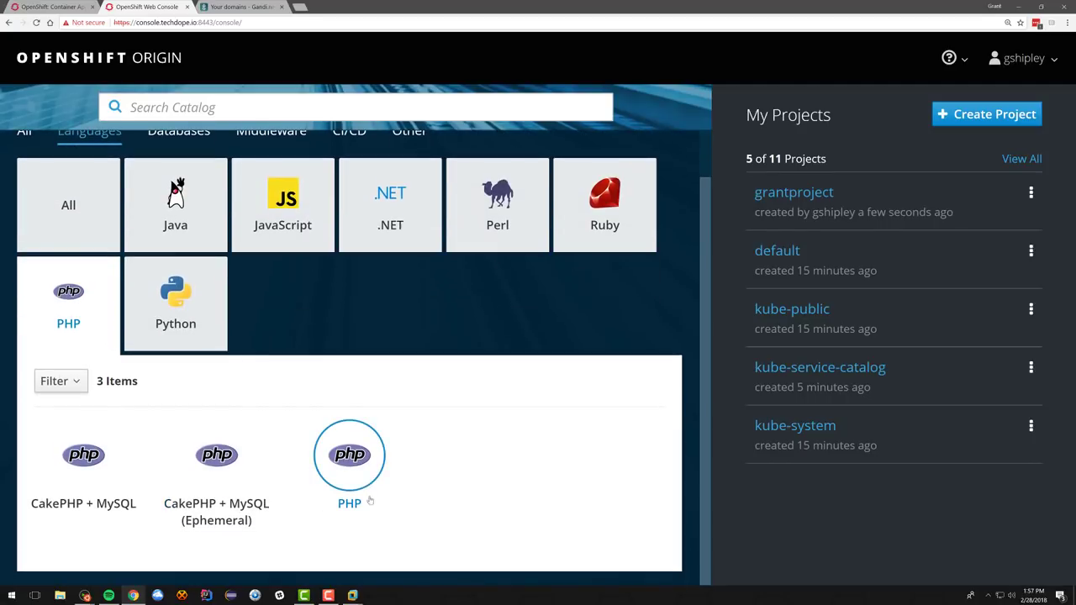
{"action": "left_click", "coordinate": [362, 471]}
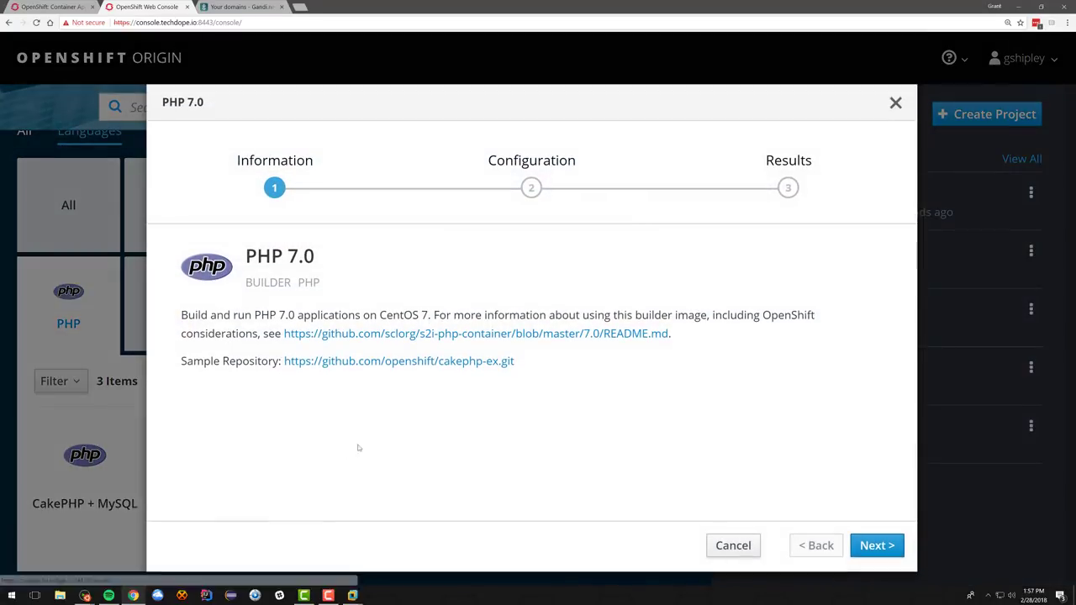
{"action": "left_click", "coordinate": [877, 546]}
Step: Select grantproject as the target project and enter the simplephp repository URL
{"action": "left_click", "coordinate": [320, 276]}
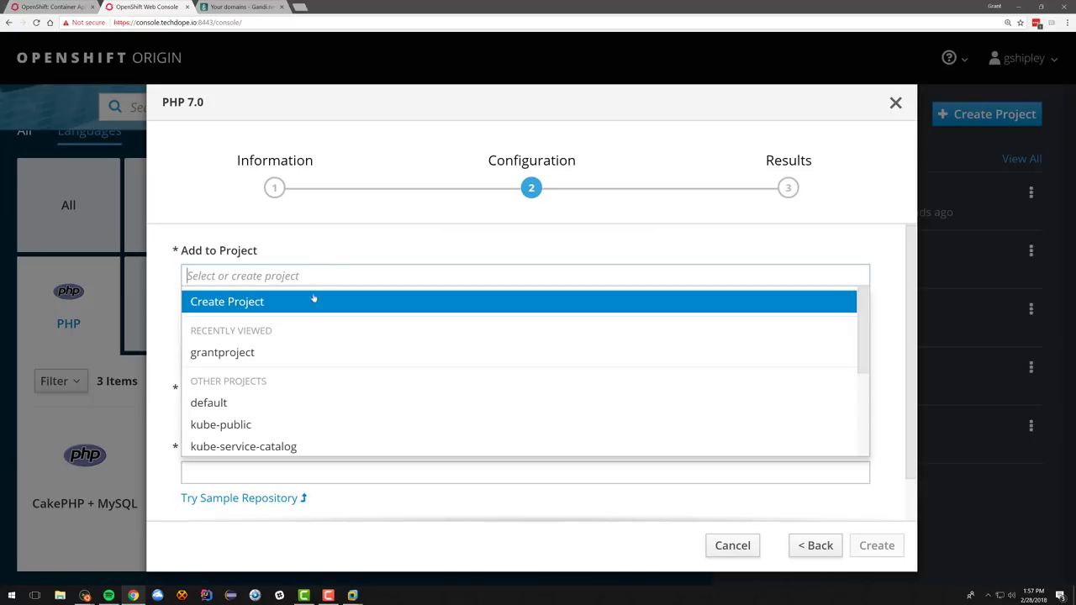
{"action": "left_click", "coordinate": [313, 353]}
{"action": "left_click", "coordinate": [291, 408]}
{"action": "type", "text": "git"}
{"action": "key", "text": "BackSpace"}
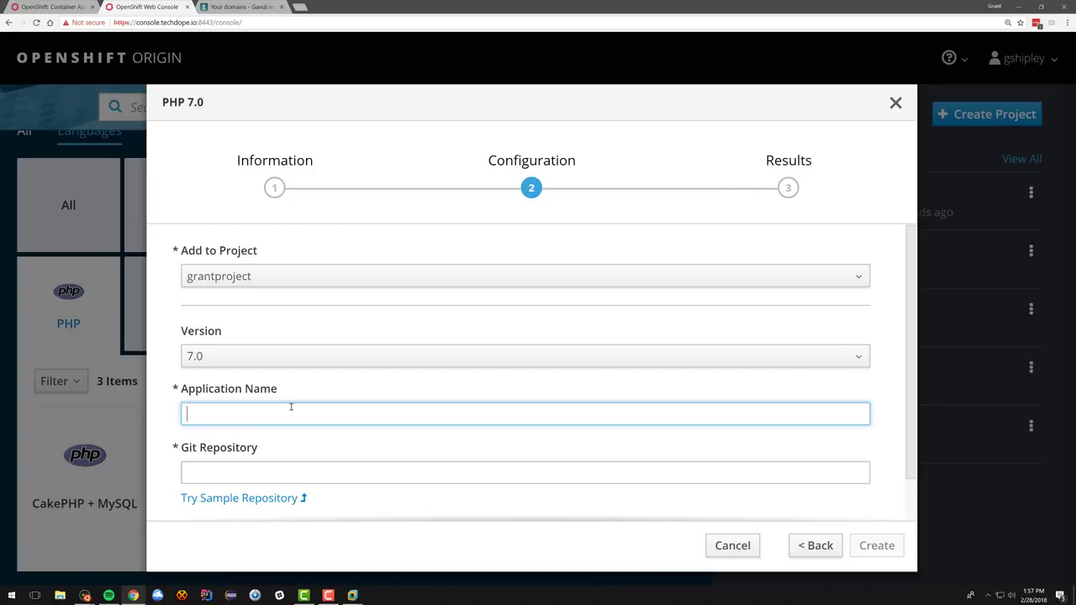
{"action": "type", "text": "www.github.com/gshipley"}
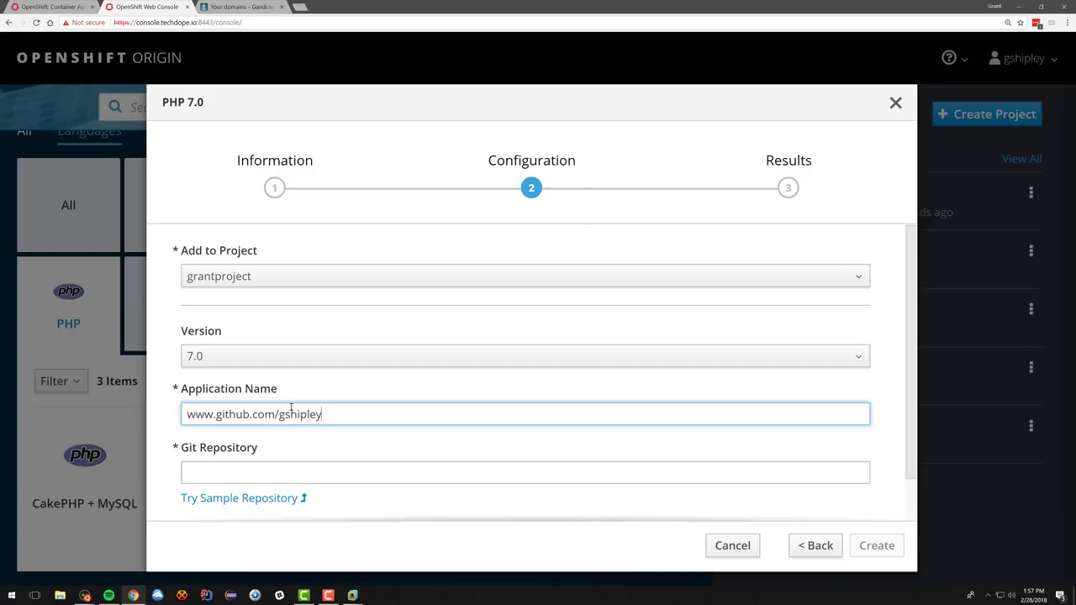
{"action": "type", "text": "/simplephp.git"}
{"action": "key", "text": "Tab"}
{"action": "triple_click", "coordinate": [425, 412]}
{"action": "key", "text": "ctrl+c"}
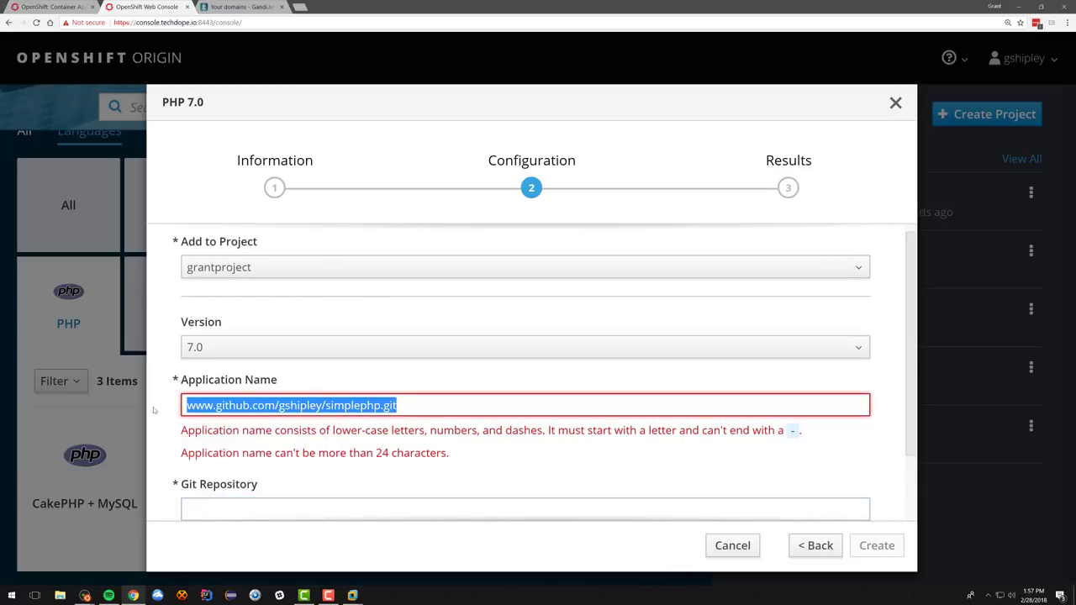
{"action": "left_click", "coordinate": [236, 507]}
{"action": "type", "text": "git"}
{"action": "key", "text": "BackSpace"}
{"action": "key", "text": "BackSpace"}
{"action": "key", "text": "BackSpace"}
{"action": "key", "text": "ctrl+v"}
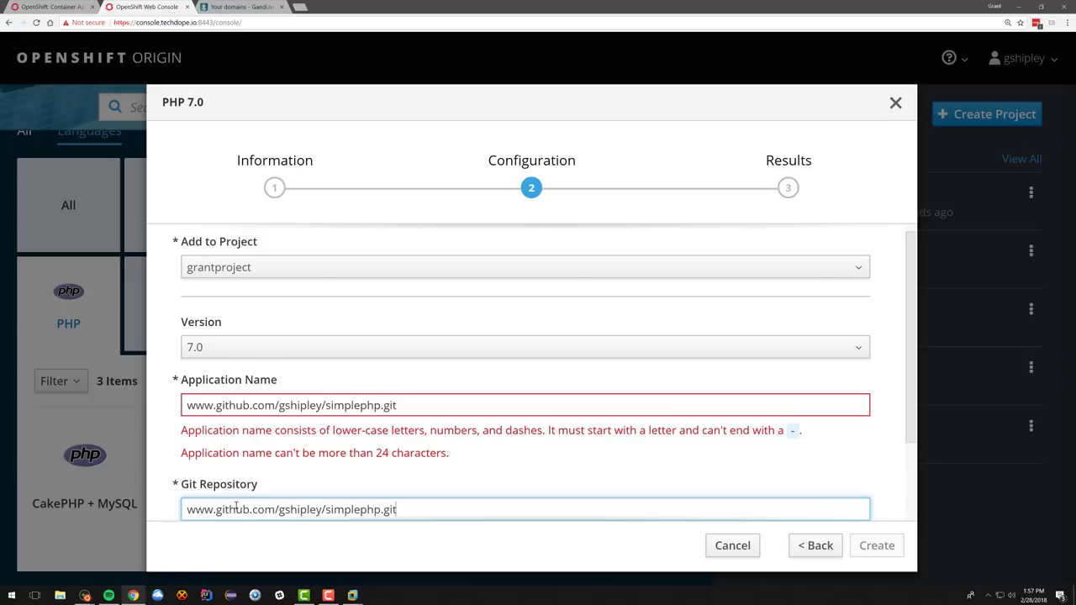
{"action": "double_click", "coordinate": [345, 407]}
{"action": "key", "text": "ctrl+a"}
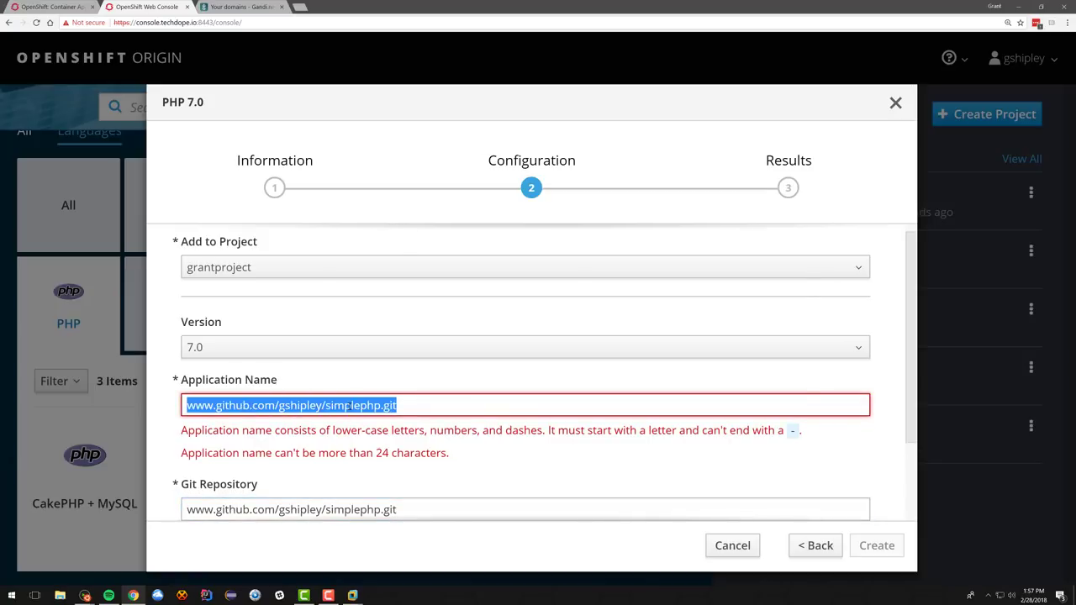
{"action": "type", "text": "simplephp"}
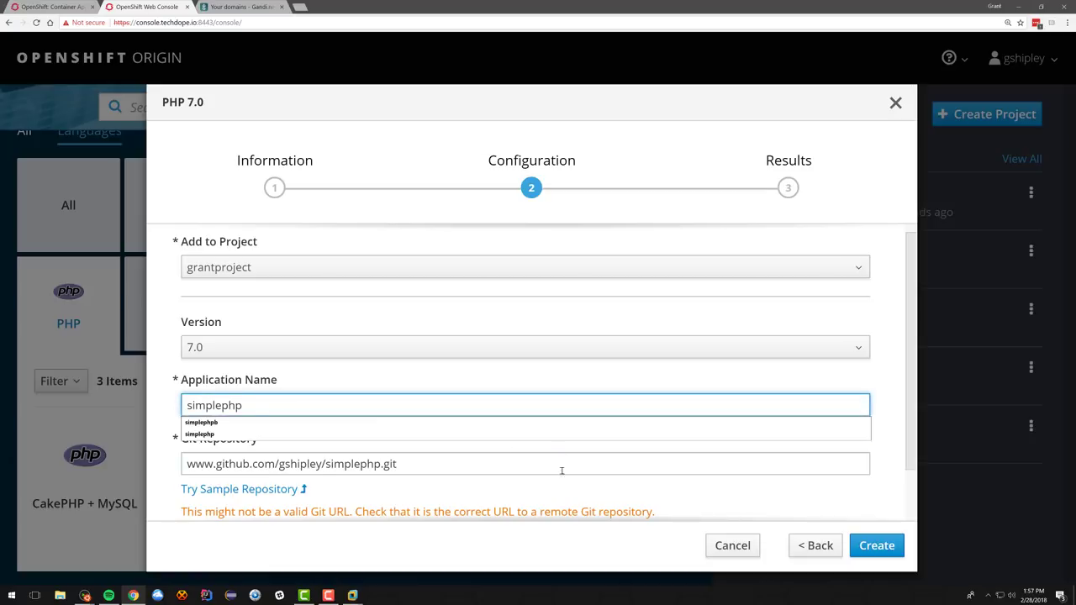
{"action": "left_click", "coordinate": [569, 498]}
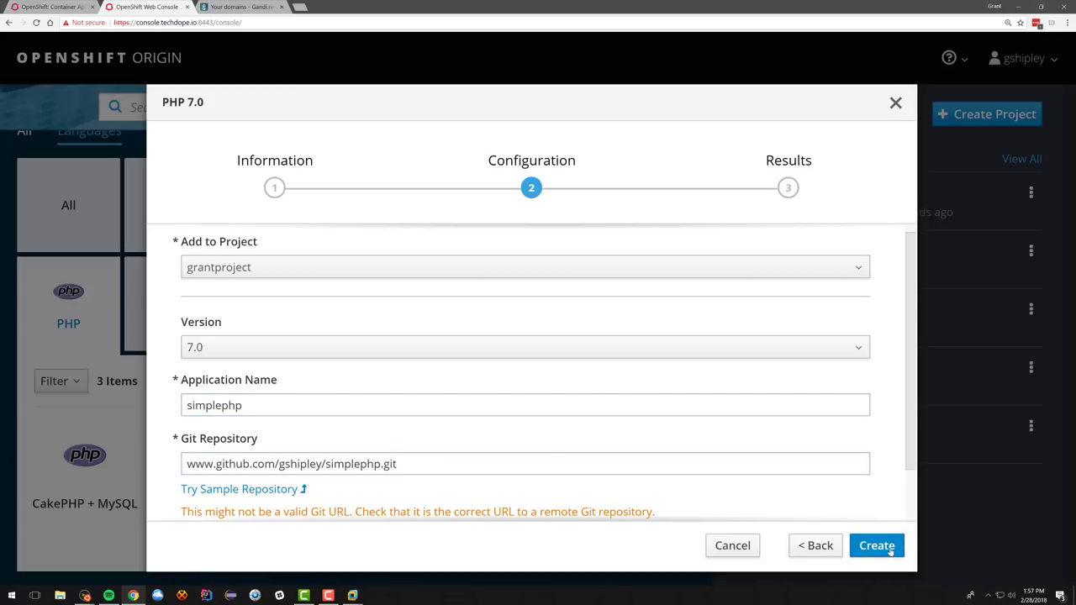